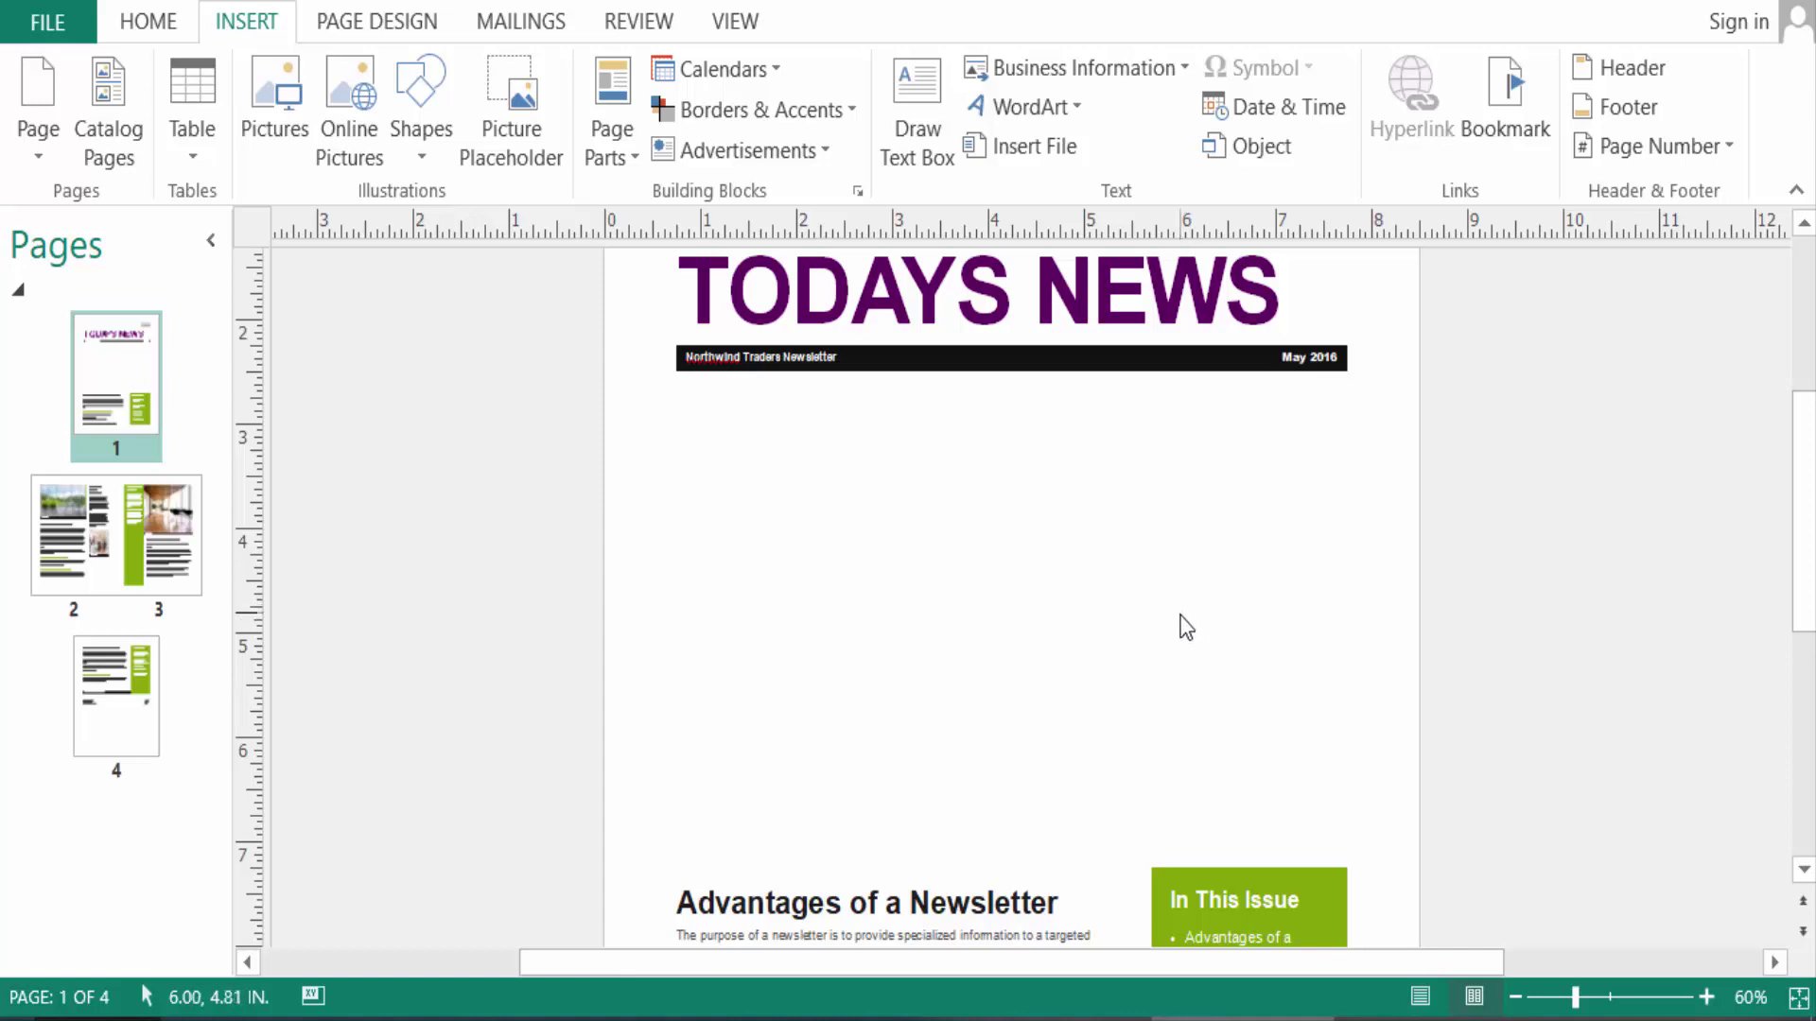
# Insert the landscape photo 20210908_123856 from the mobile folder onto page 1.
pyautogui.scroll(-3, 984, 605)
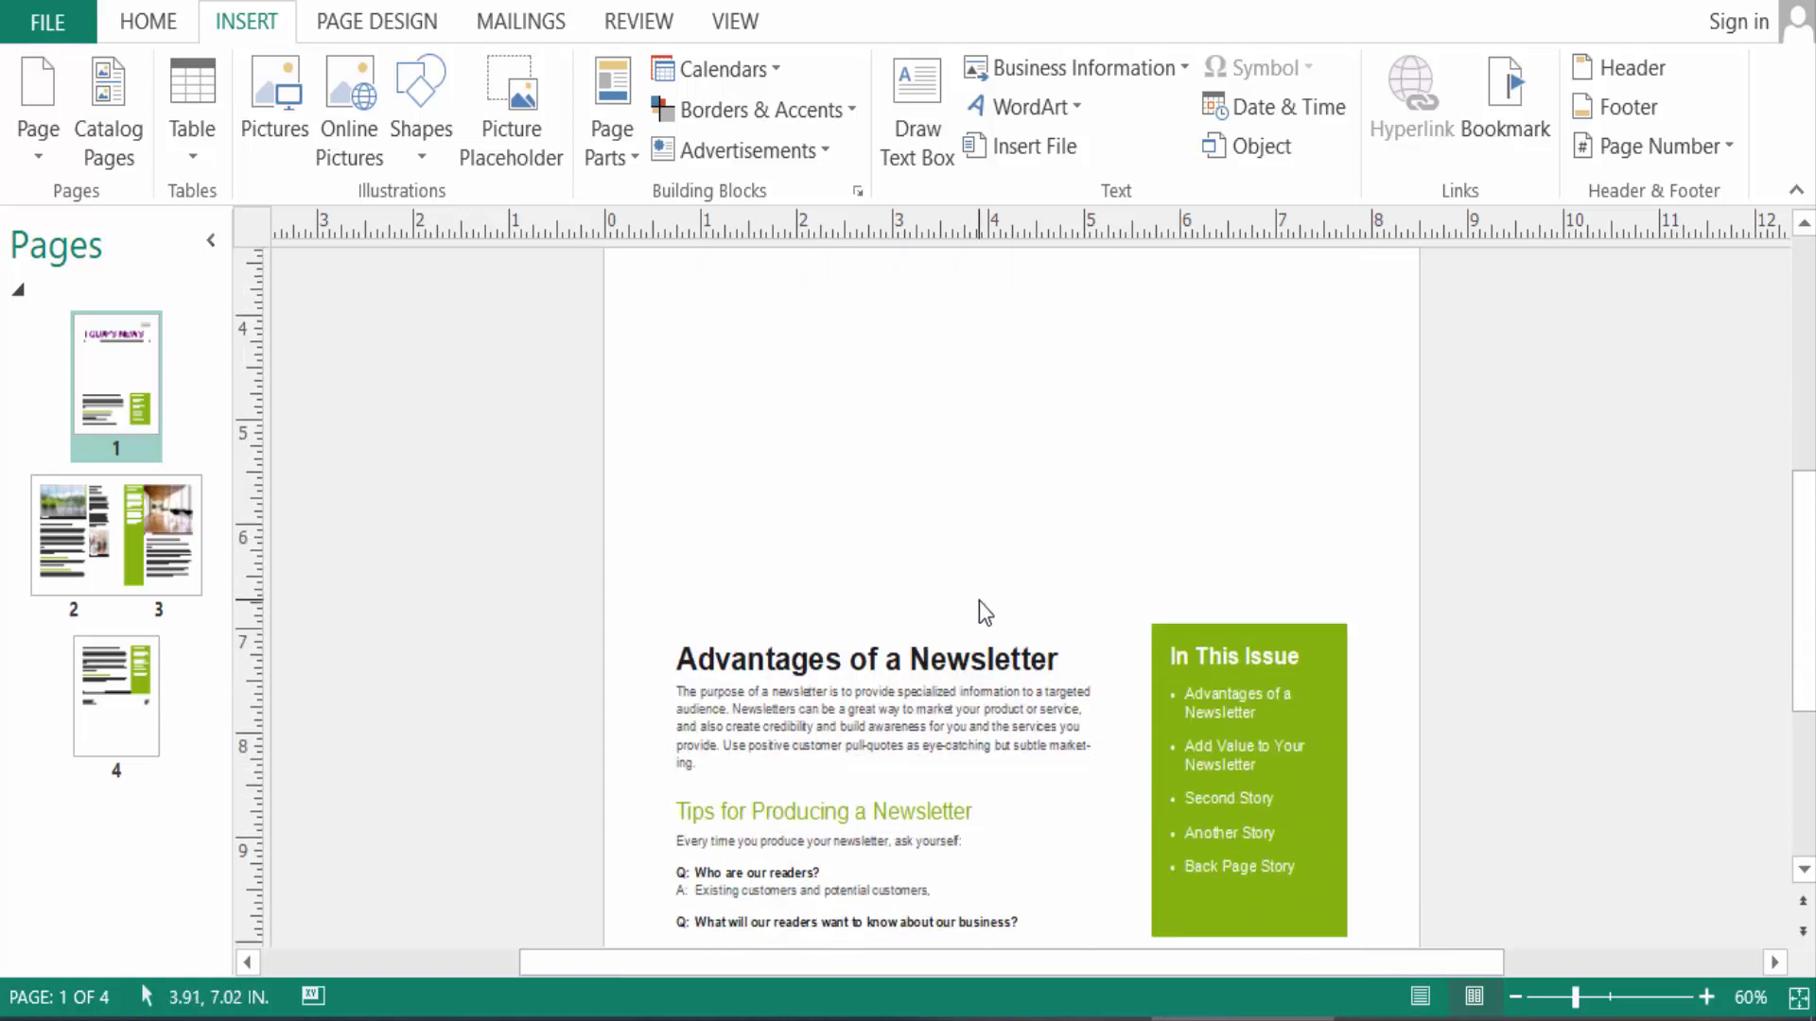
pyautogui.scroll(3, 983, 612)
pyautogui.scroll(2, 979, 606)
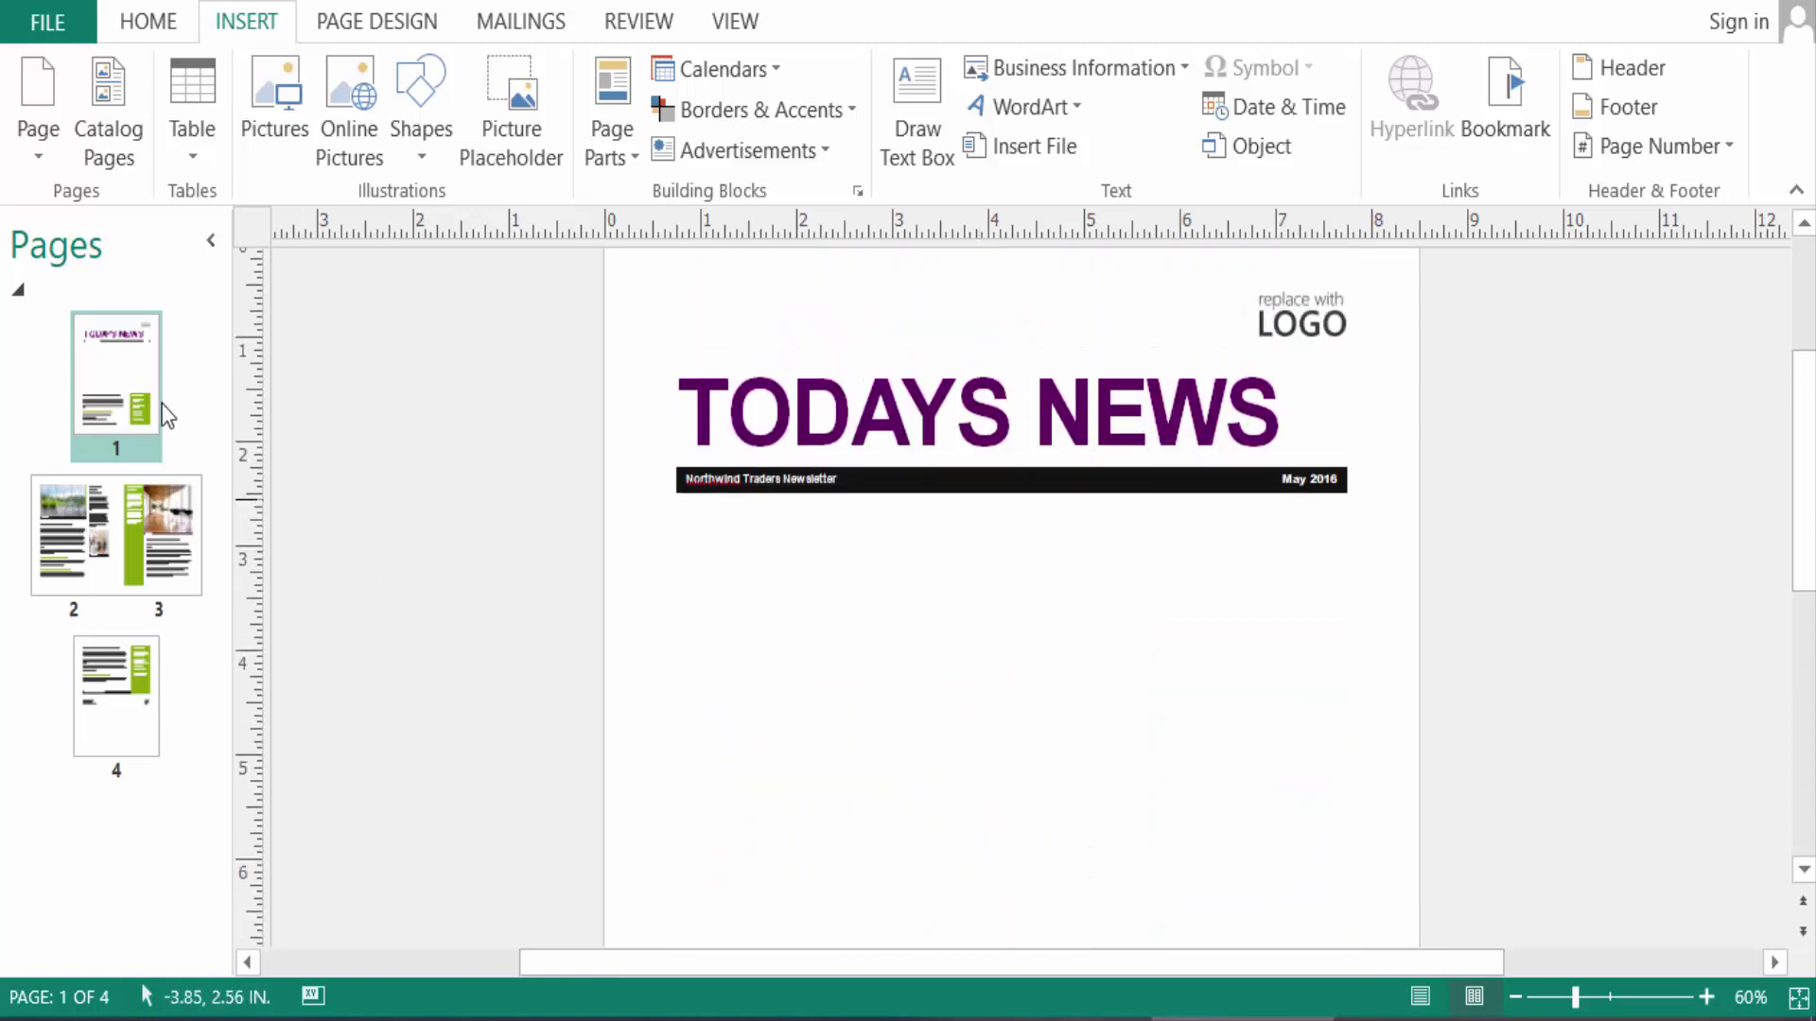
pyautogui.scroll(-2, 1381, 662)
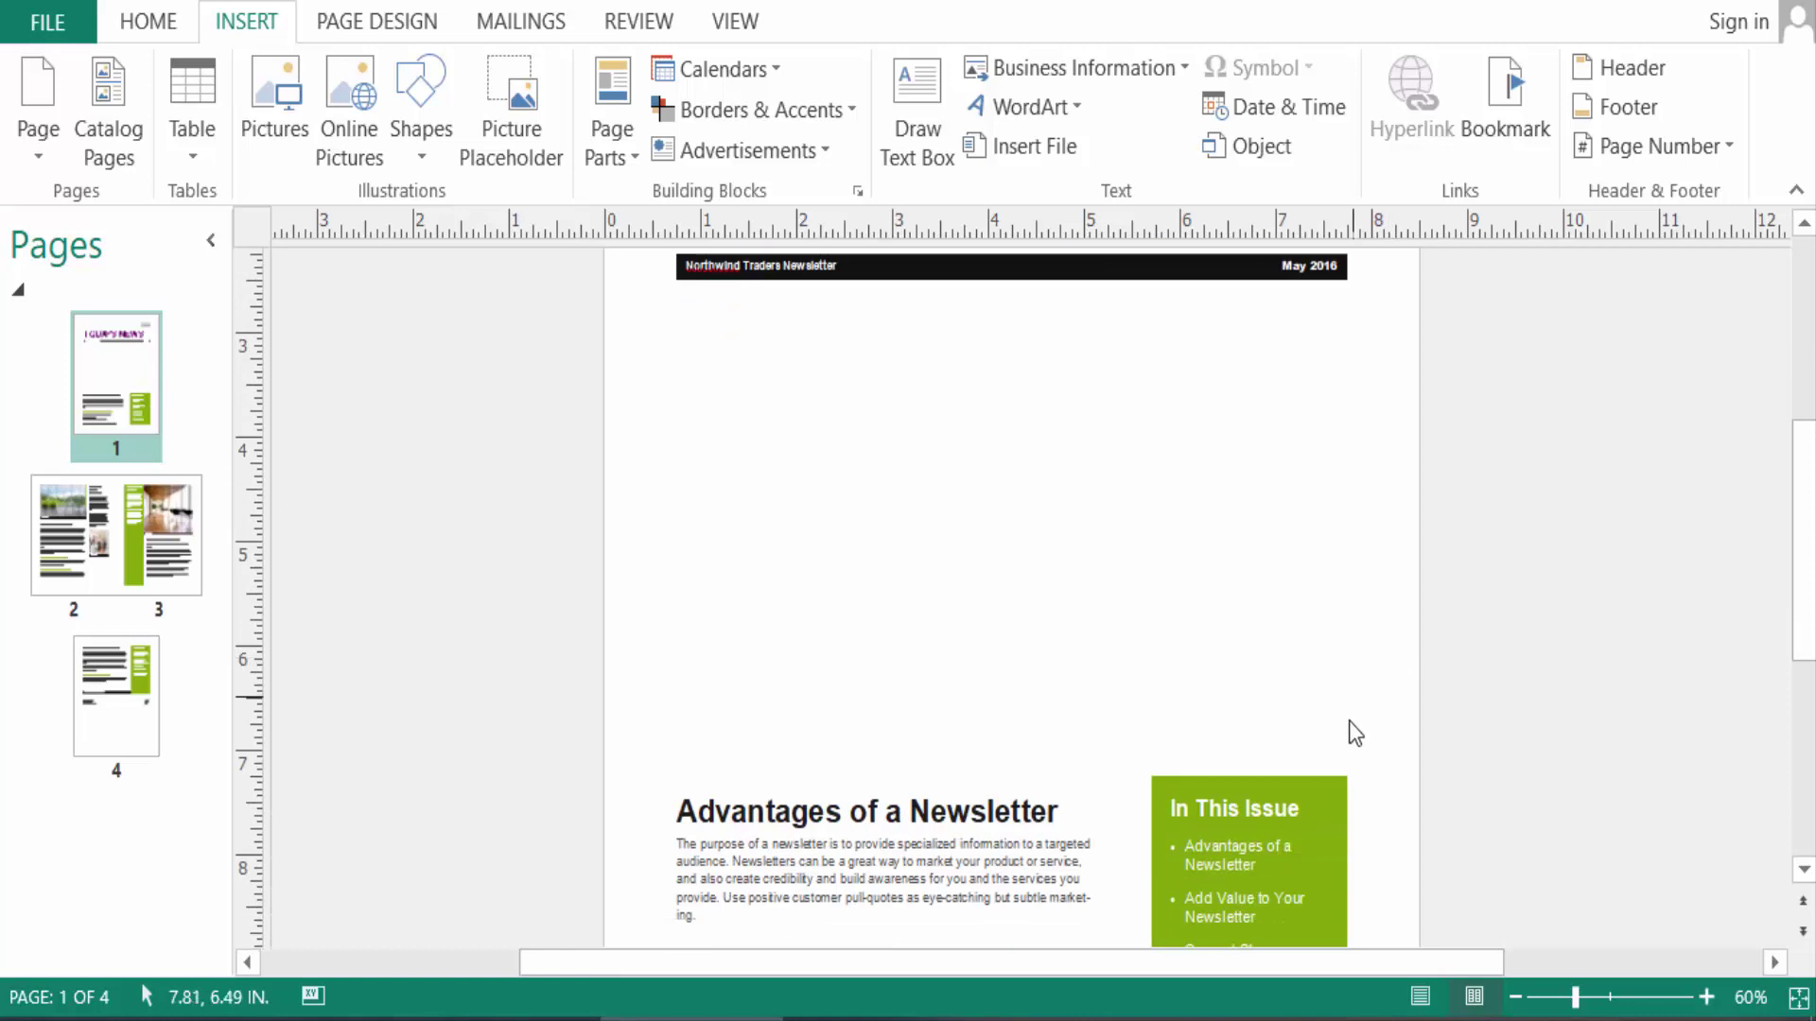
pyautogui.scroll(2, 1362, 764)
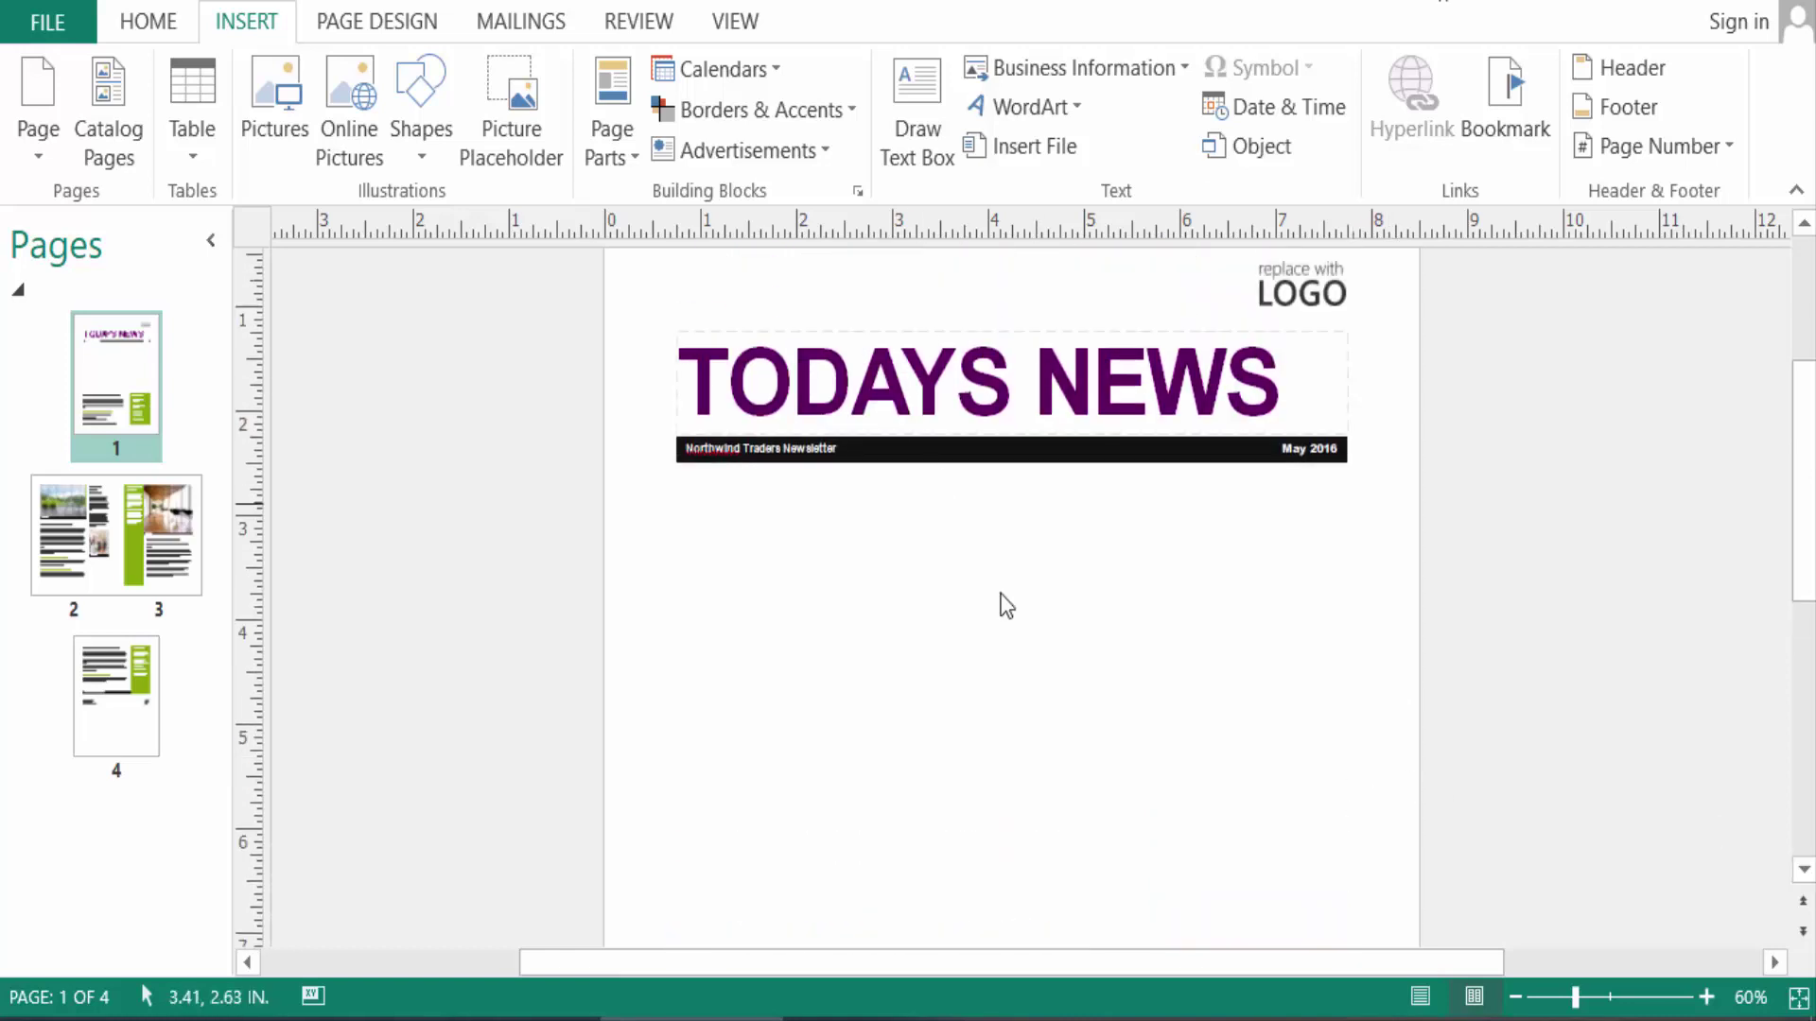
pyautogui.scroll(-1, 1087, 610)
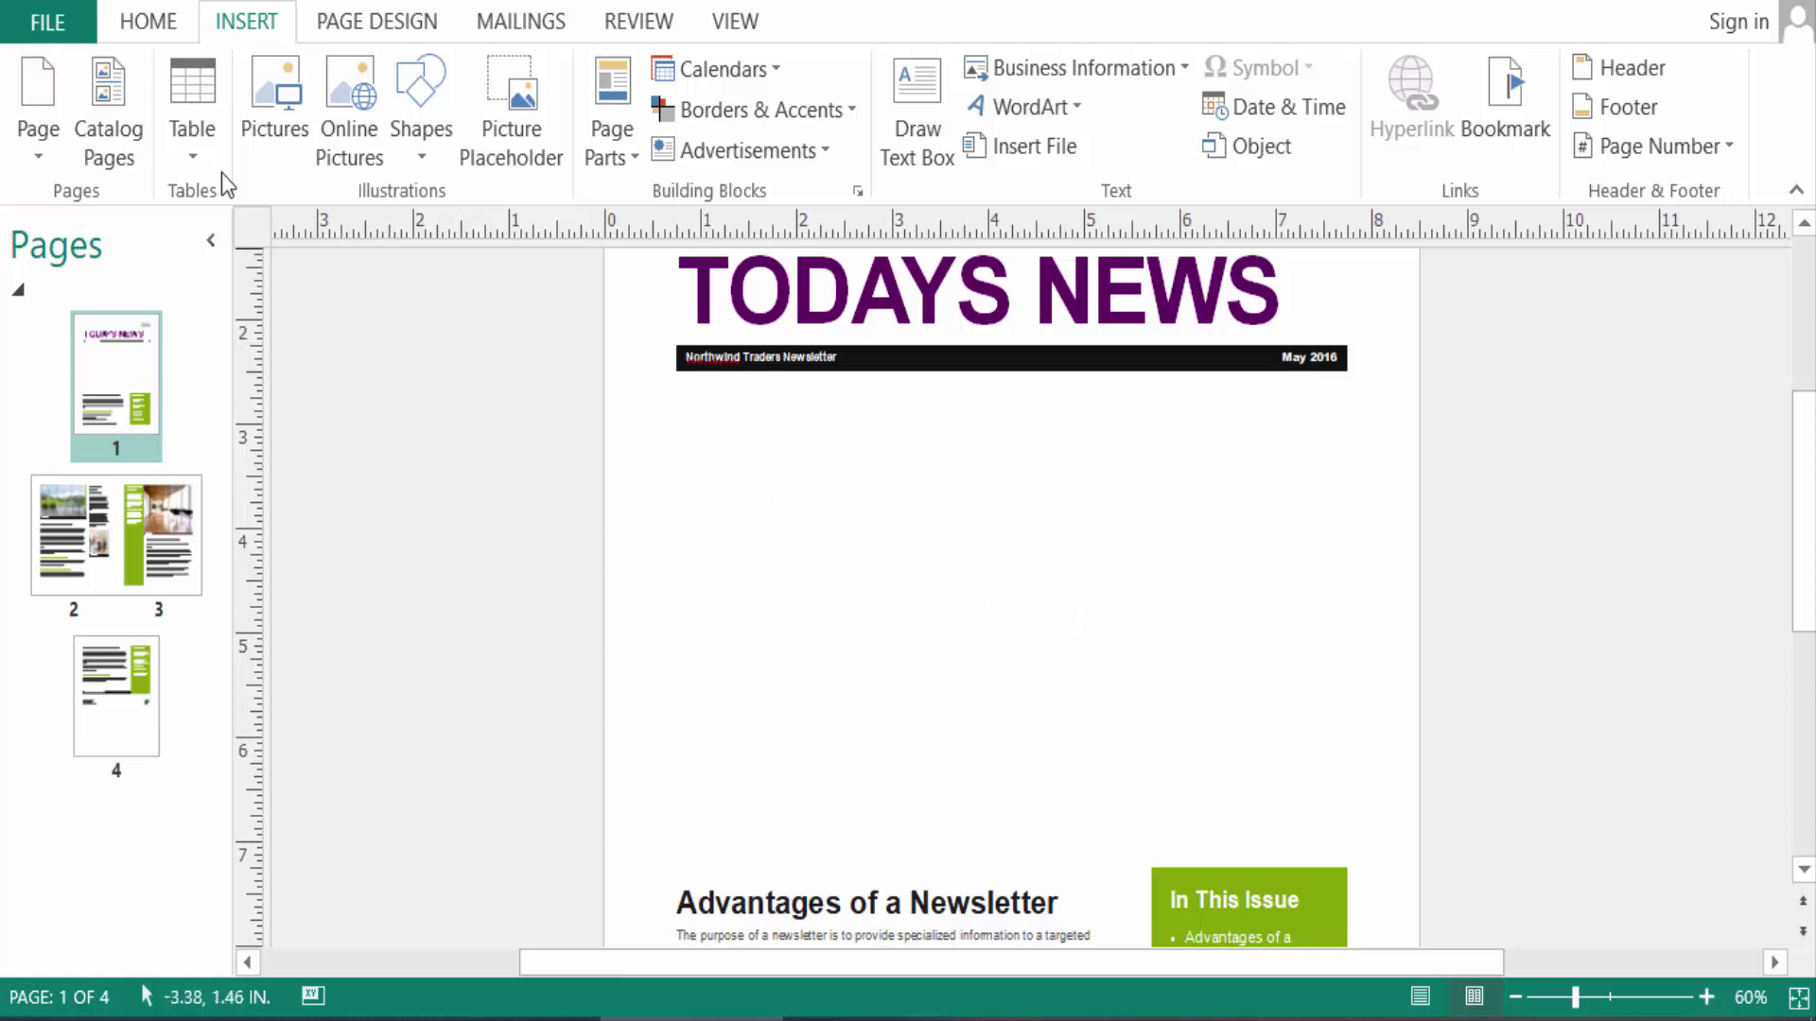
pyautogui.click(178, 23)
pyautogui.click(235, 25)
pyautogui.click(292, 110)
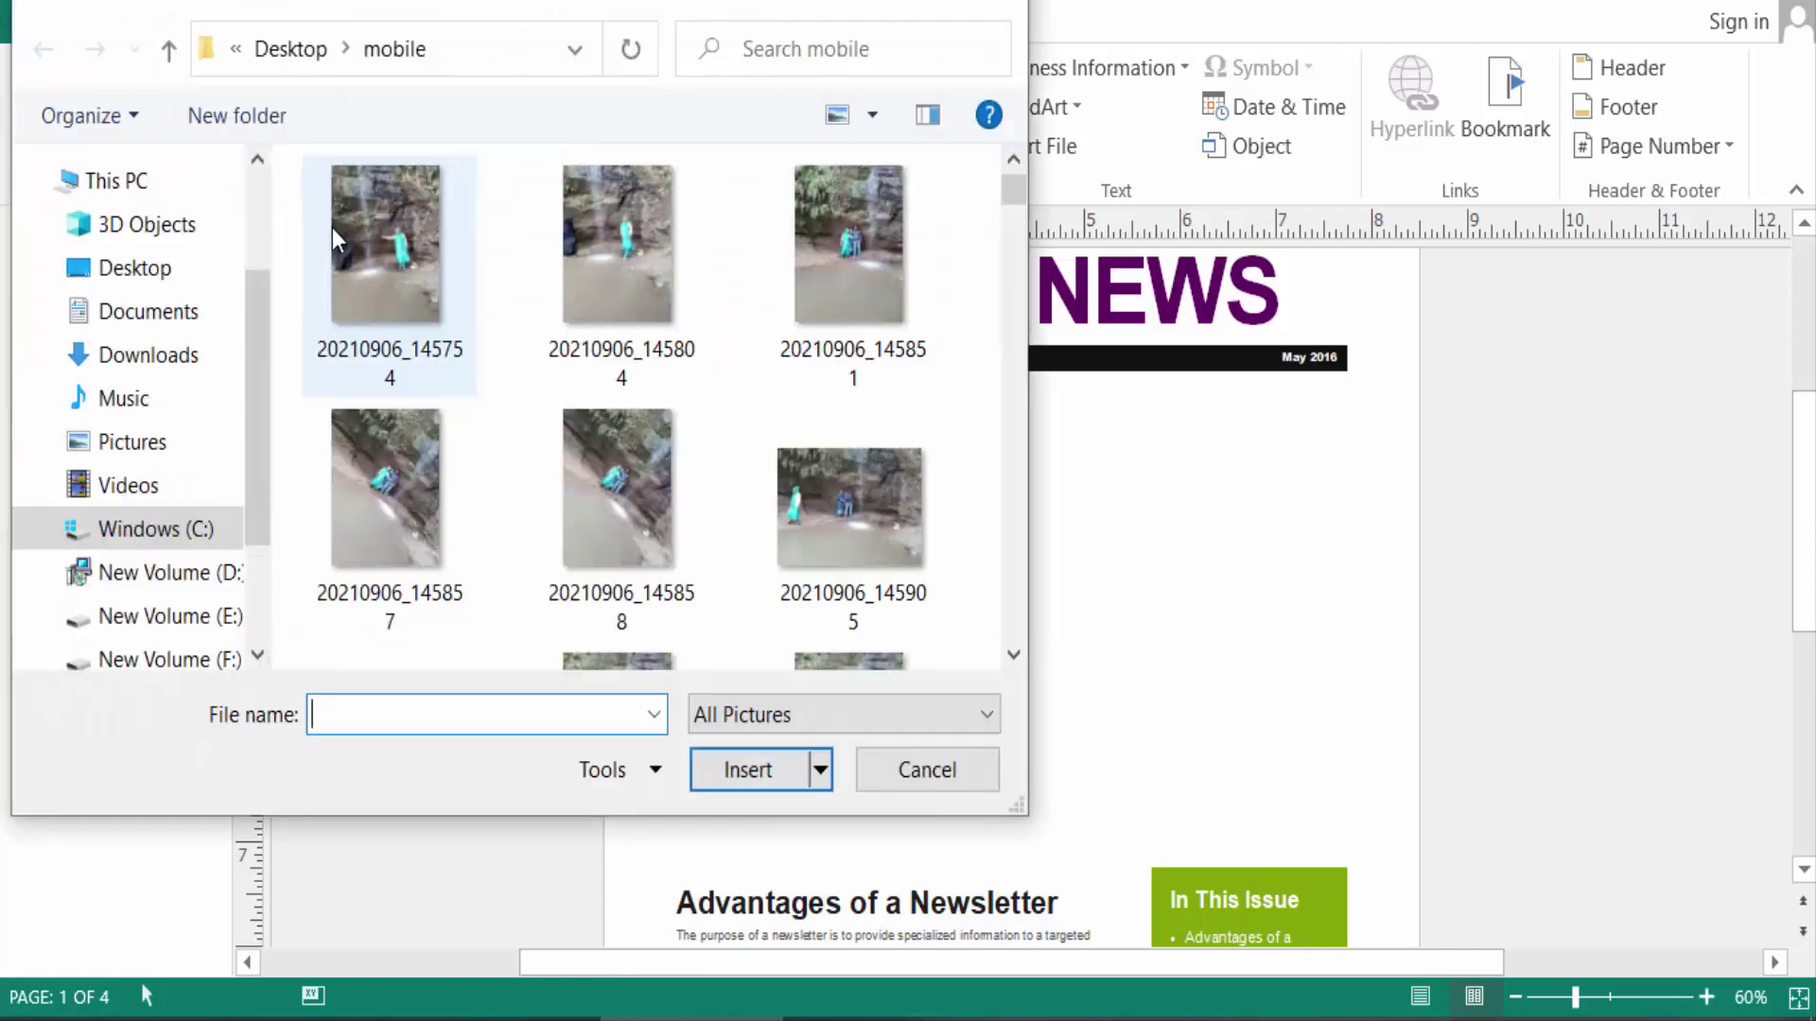
pyautogui.moveTo(1012, 190); pyautogui.dragTo(979, 484)
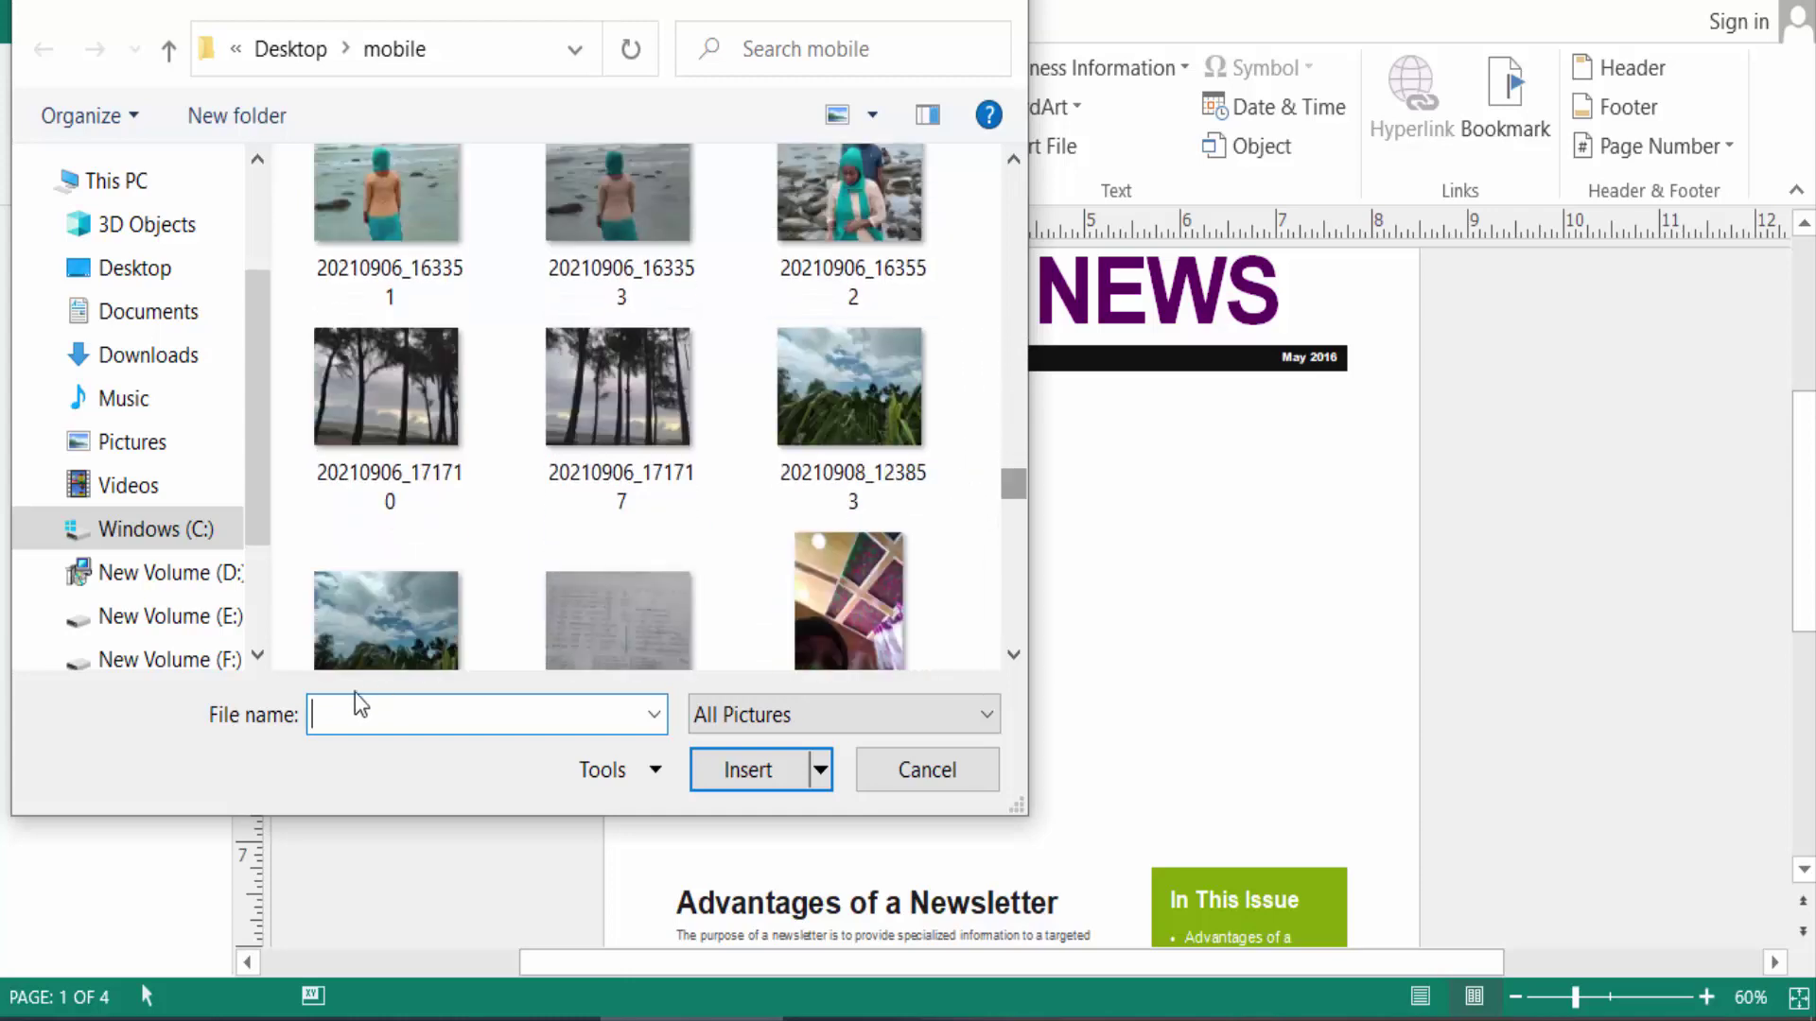
pyautogui.click(420, 611)
pyautogui.click(784, 776)
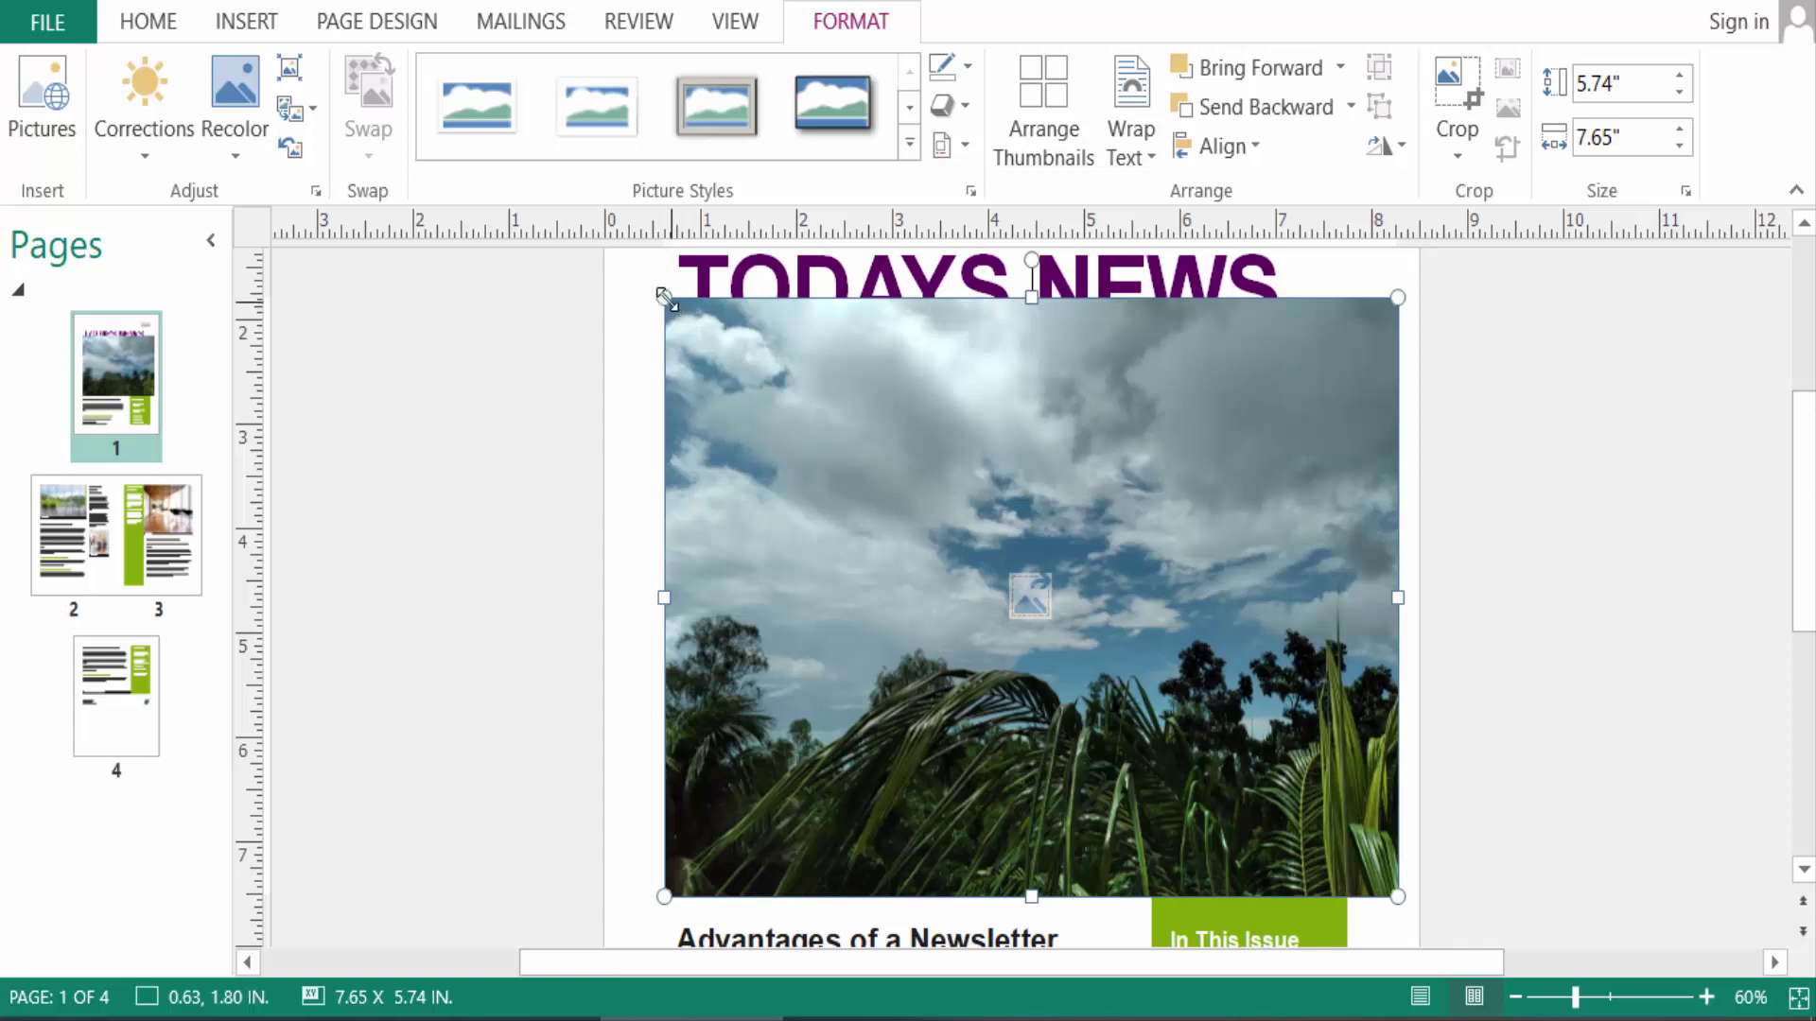
# Resize the photo to 5.98 by 4.49 inches and place it just under the masthead bar.
pyautogui.moveTo(667, 298); pyautogui.dragTo(806, 415)
pyautogui.moveTo(1168, 571); pyautogui.dragTo(1093, 559)
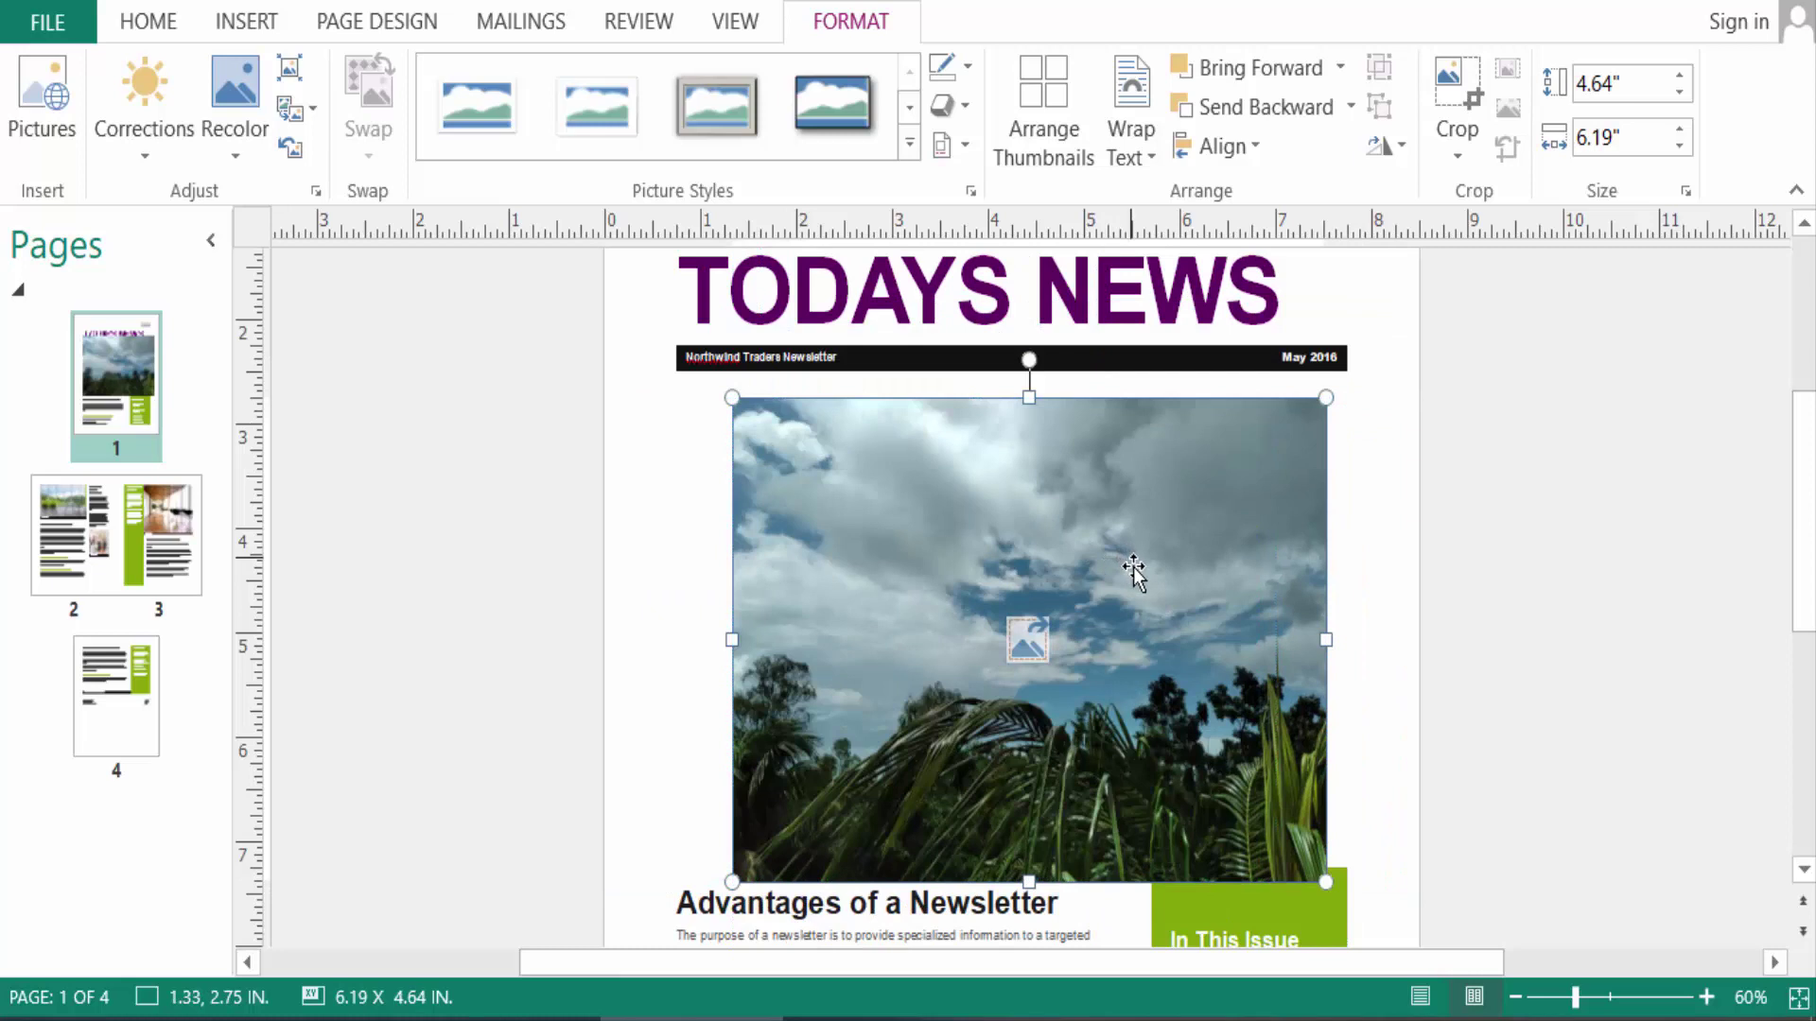
pyautogui.moveTo(732, 398); pyautogui.dragTo(752, 413)
pyautogui.moveTo(982, 539); pyautogui.dragTo(1037, 539)
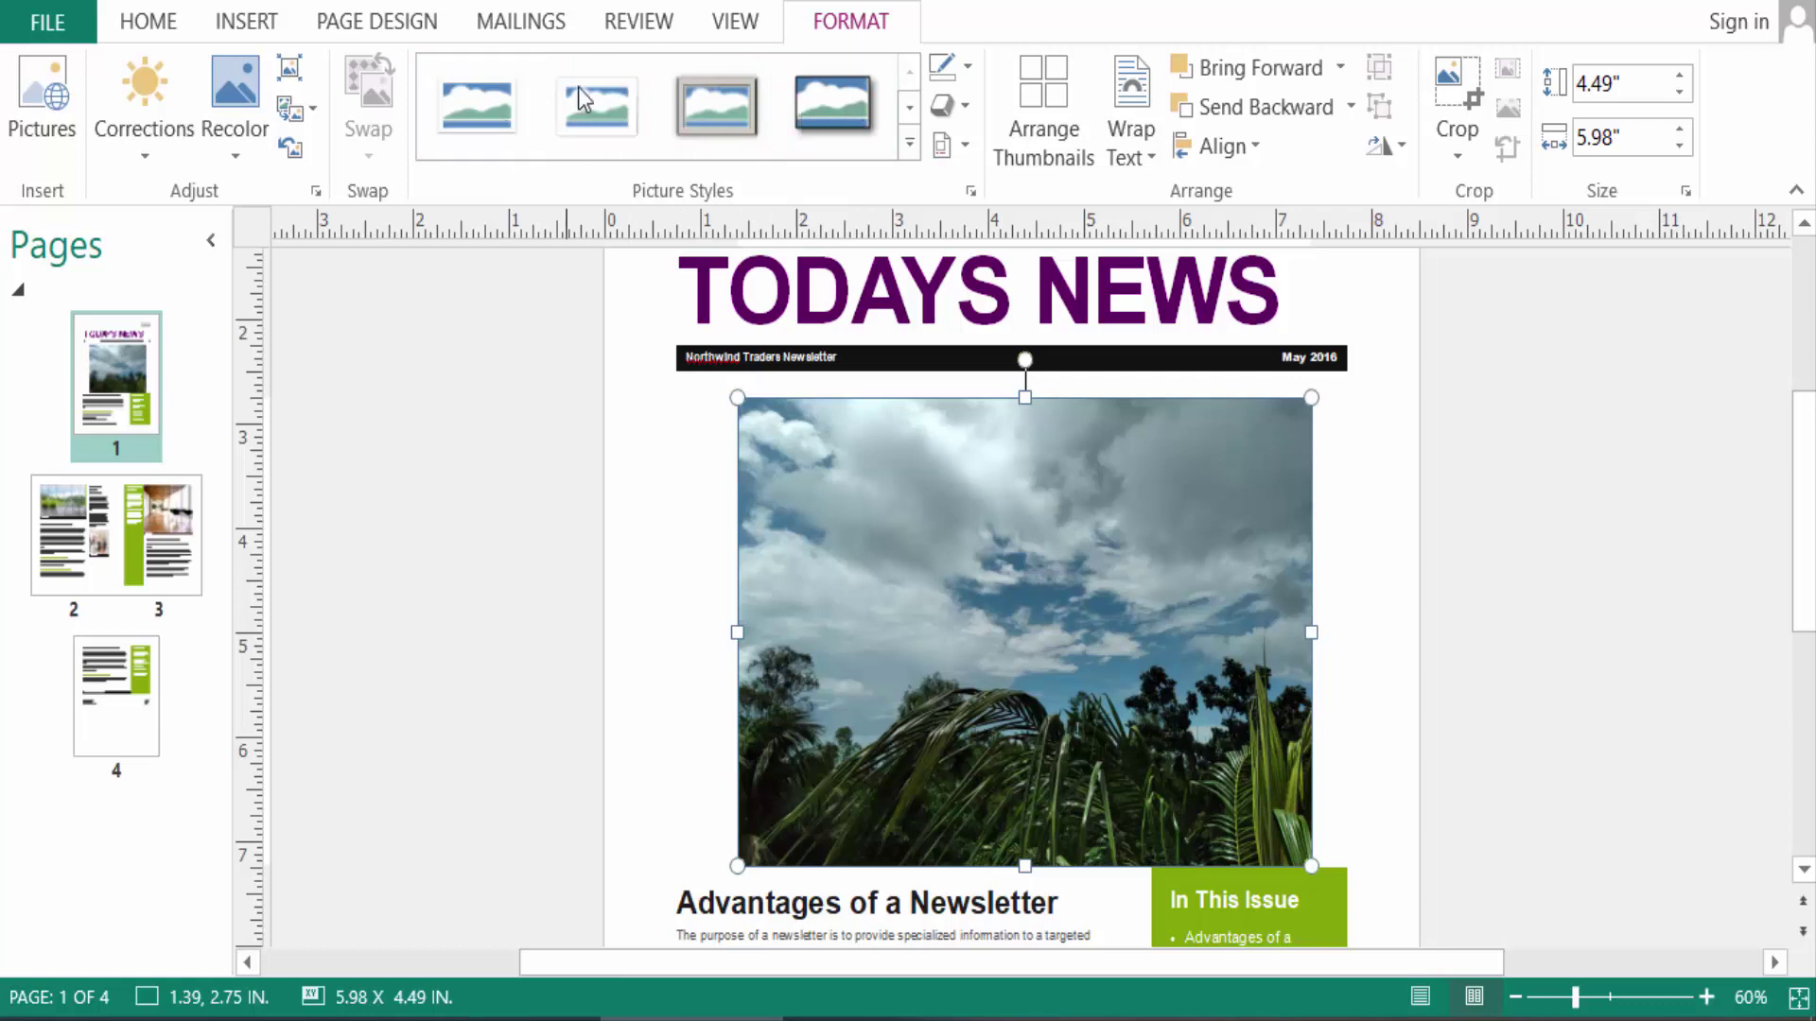
# Try the shadow and Metal Frame styles, then apply the rounded-corner picture style.
pyautogui.click(861, 111)
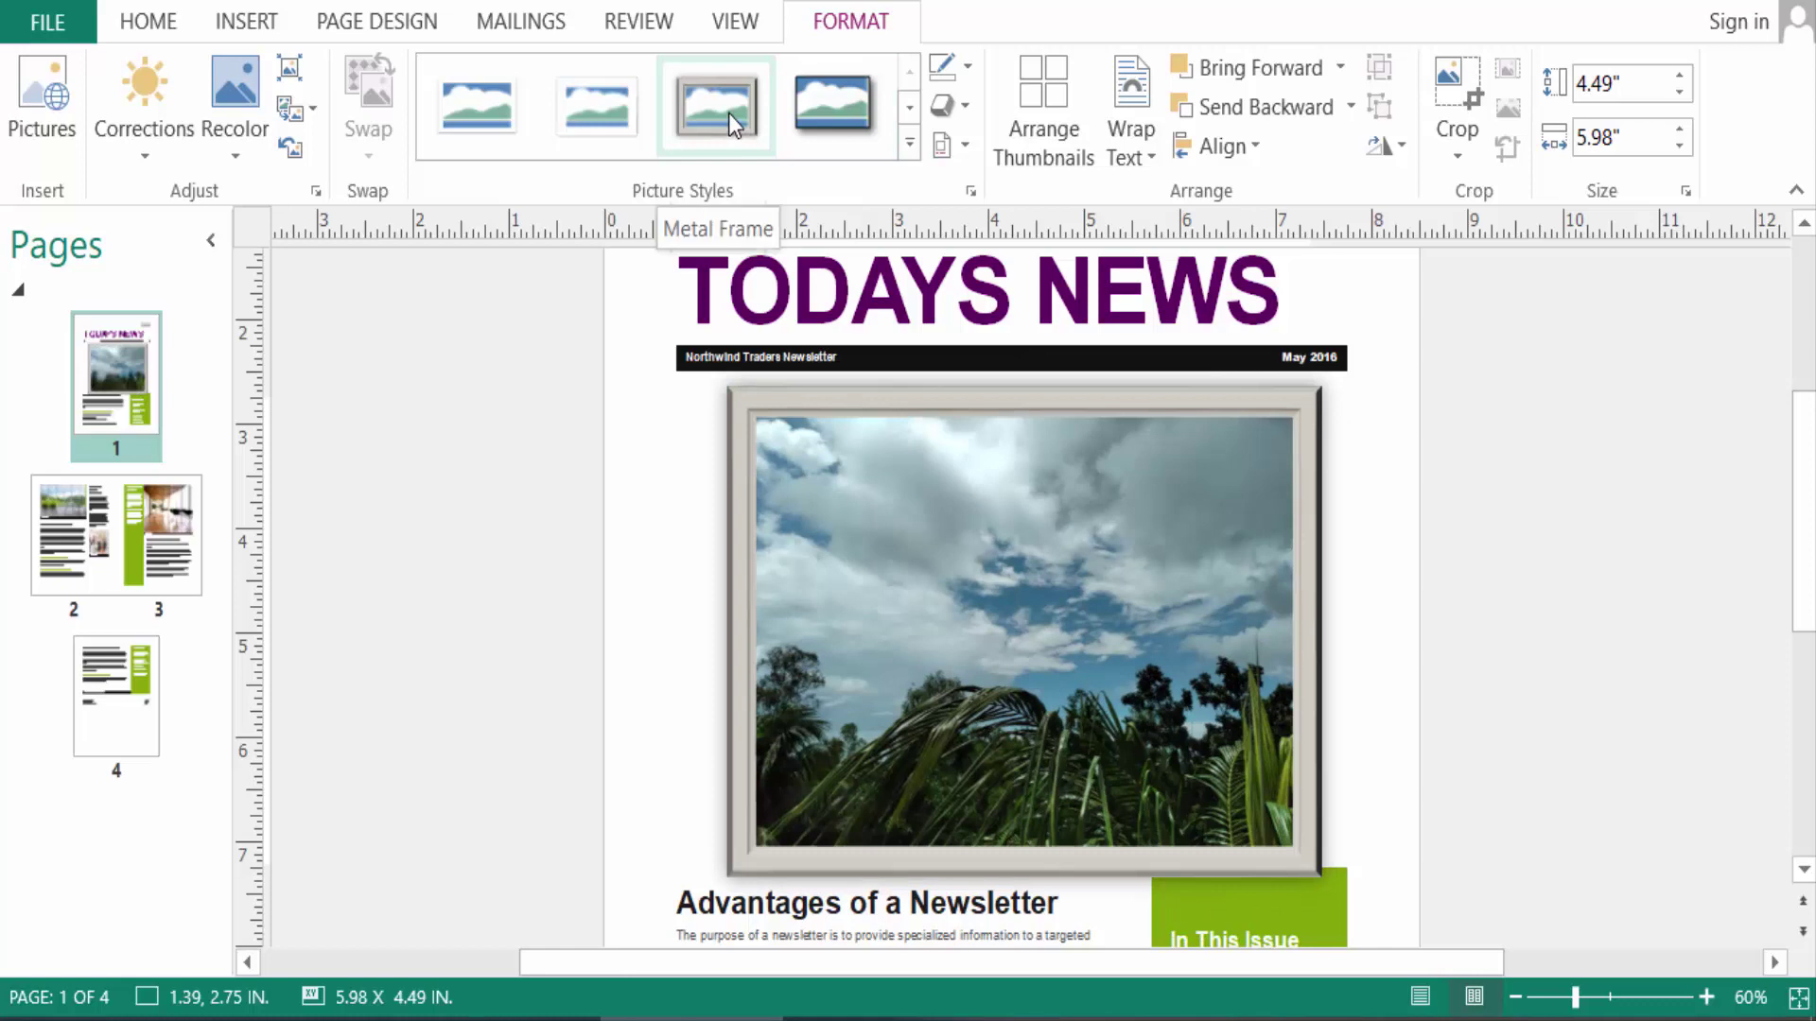
pyautogui.click(733, 112)
pyautogui.click(855, 110)
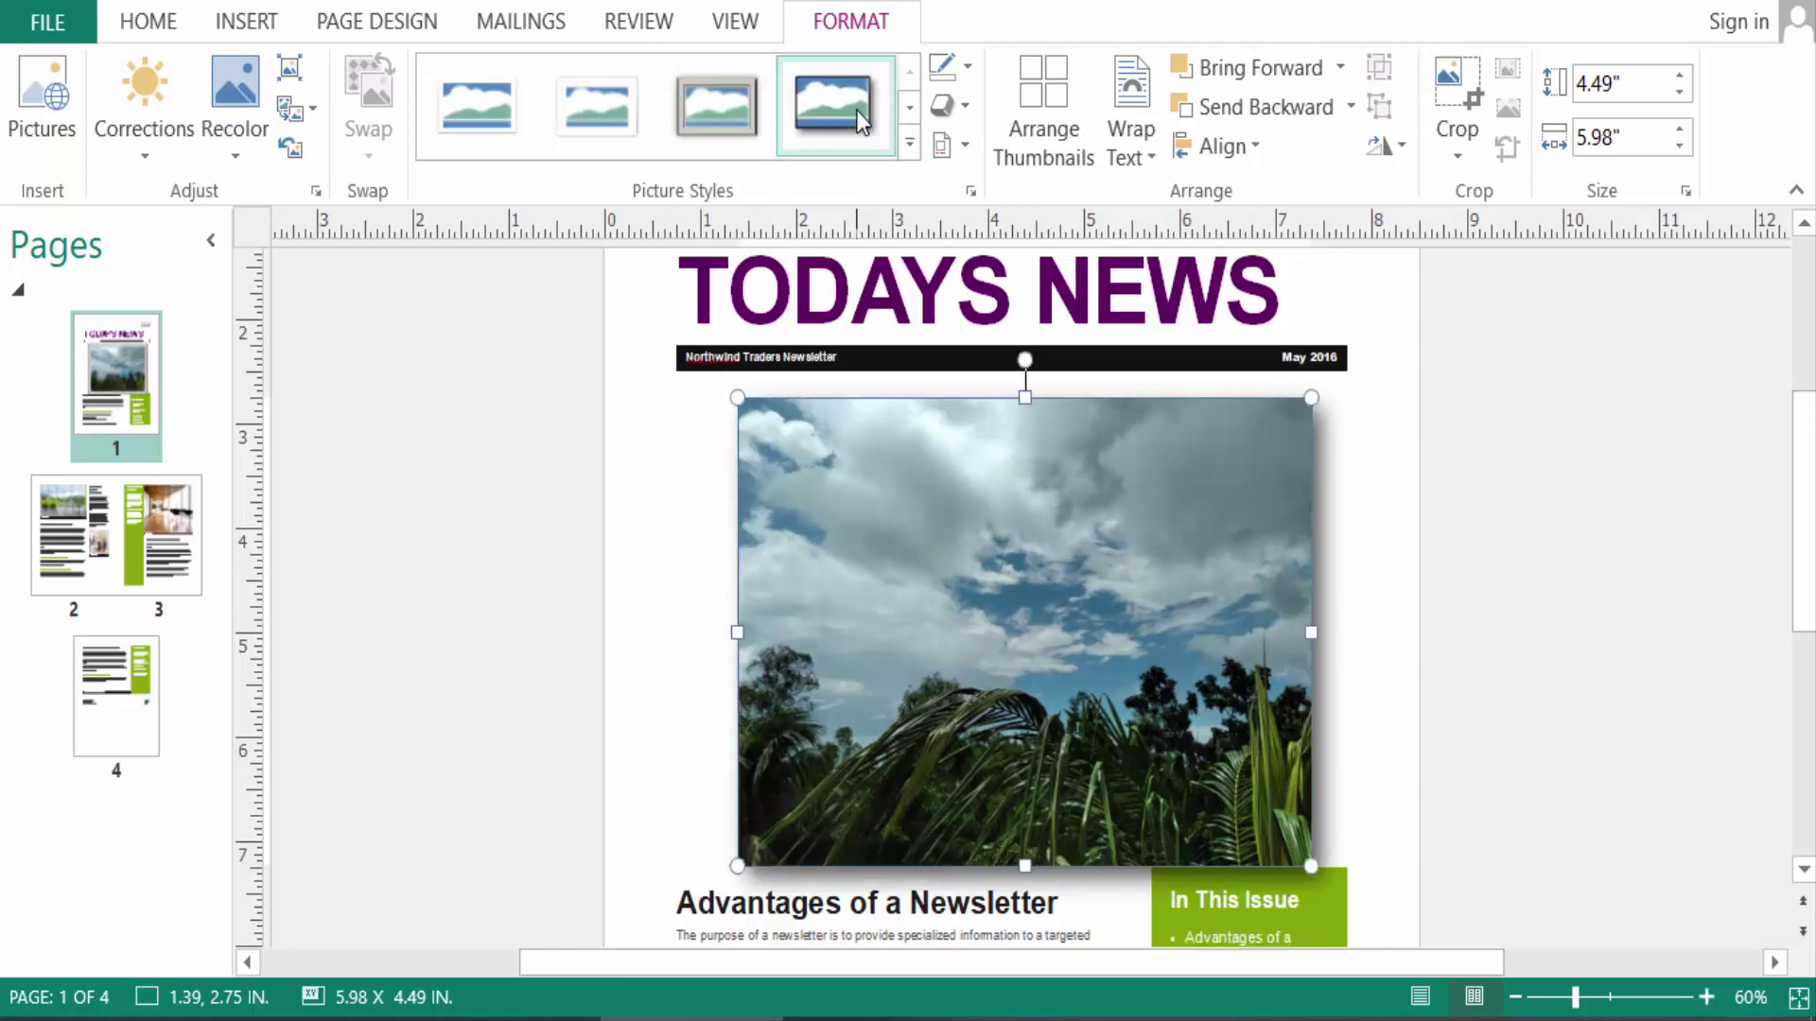
pyautogui.click(910, 145)
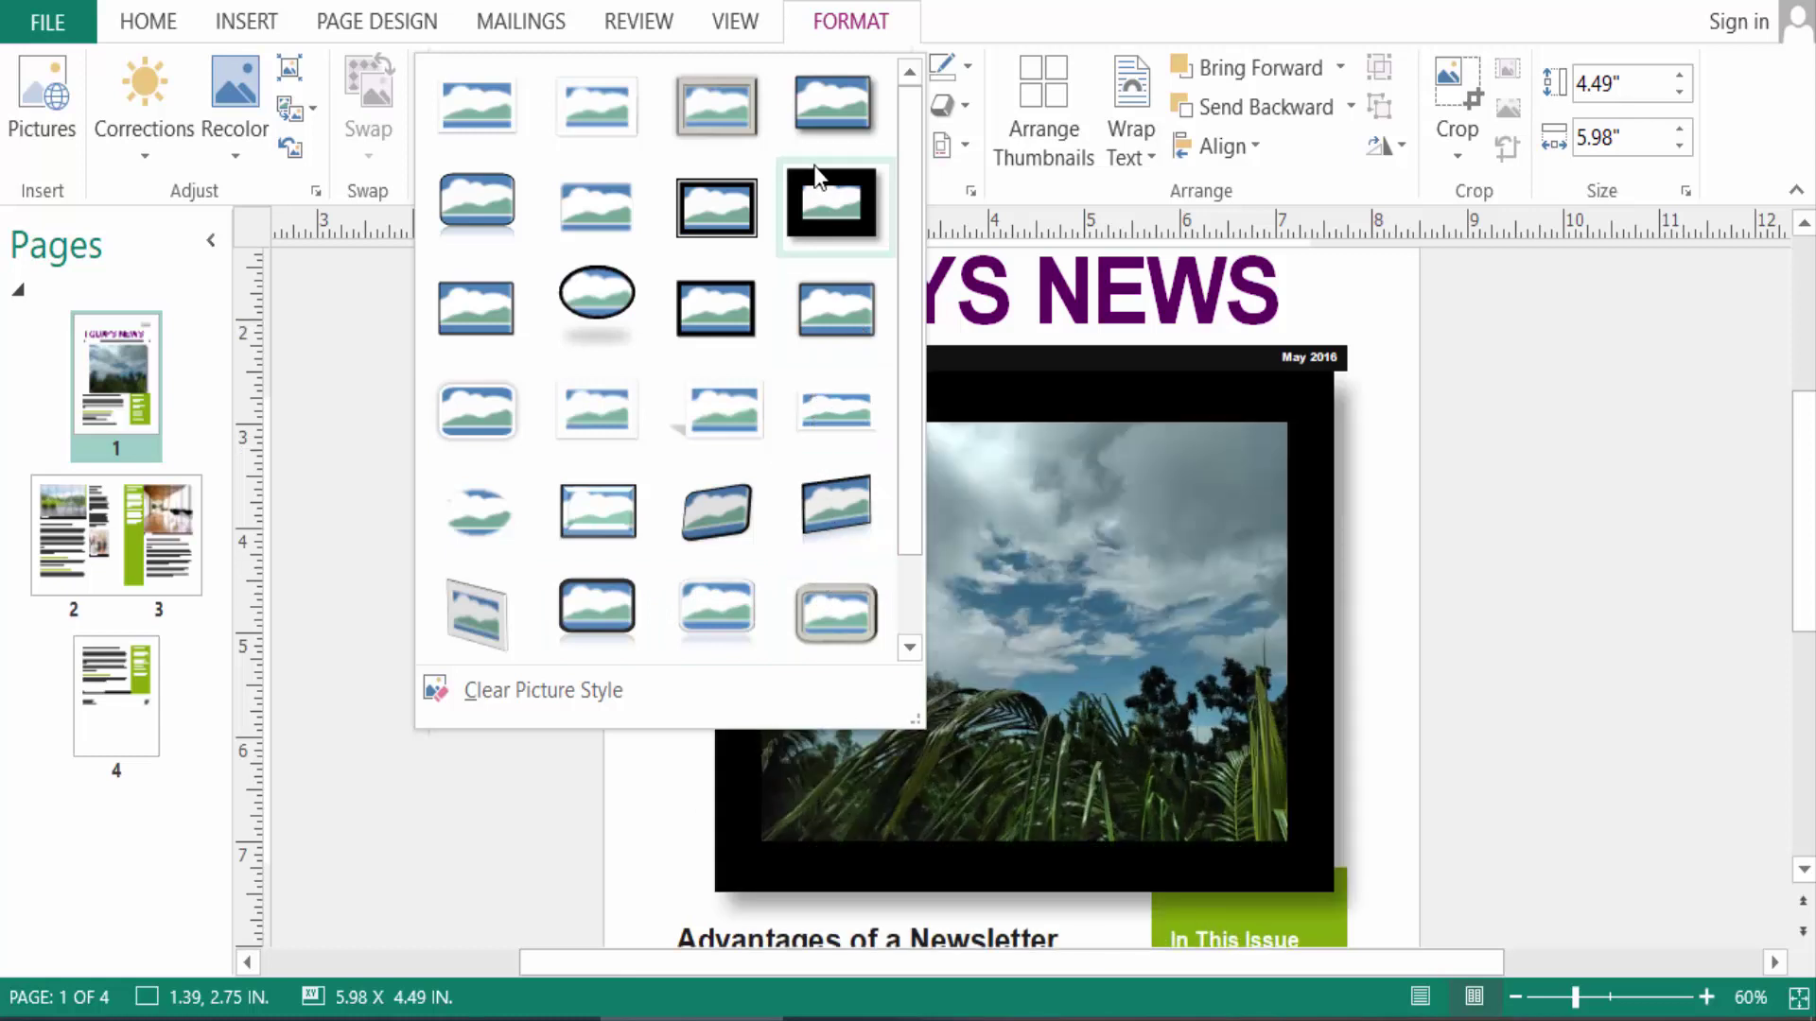
pyautogui.click(483, 196)
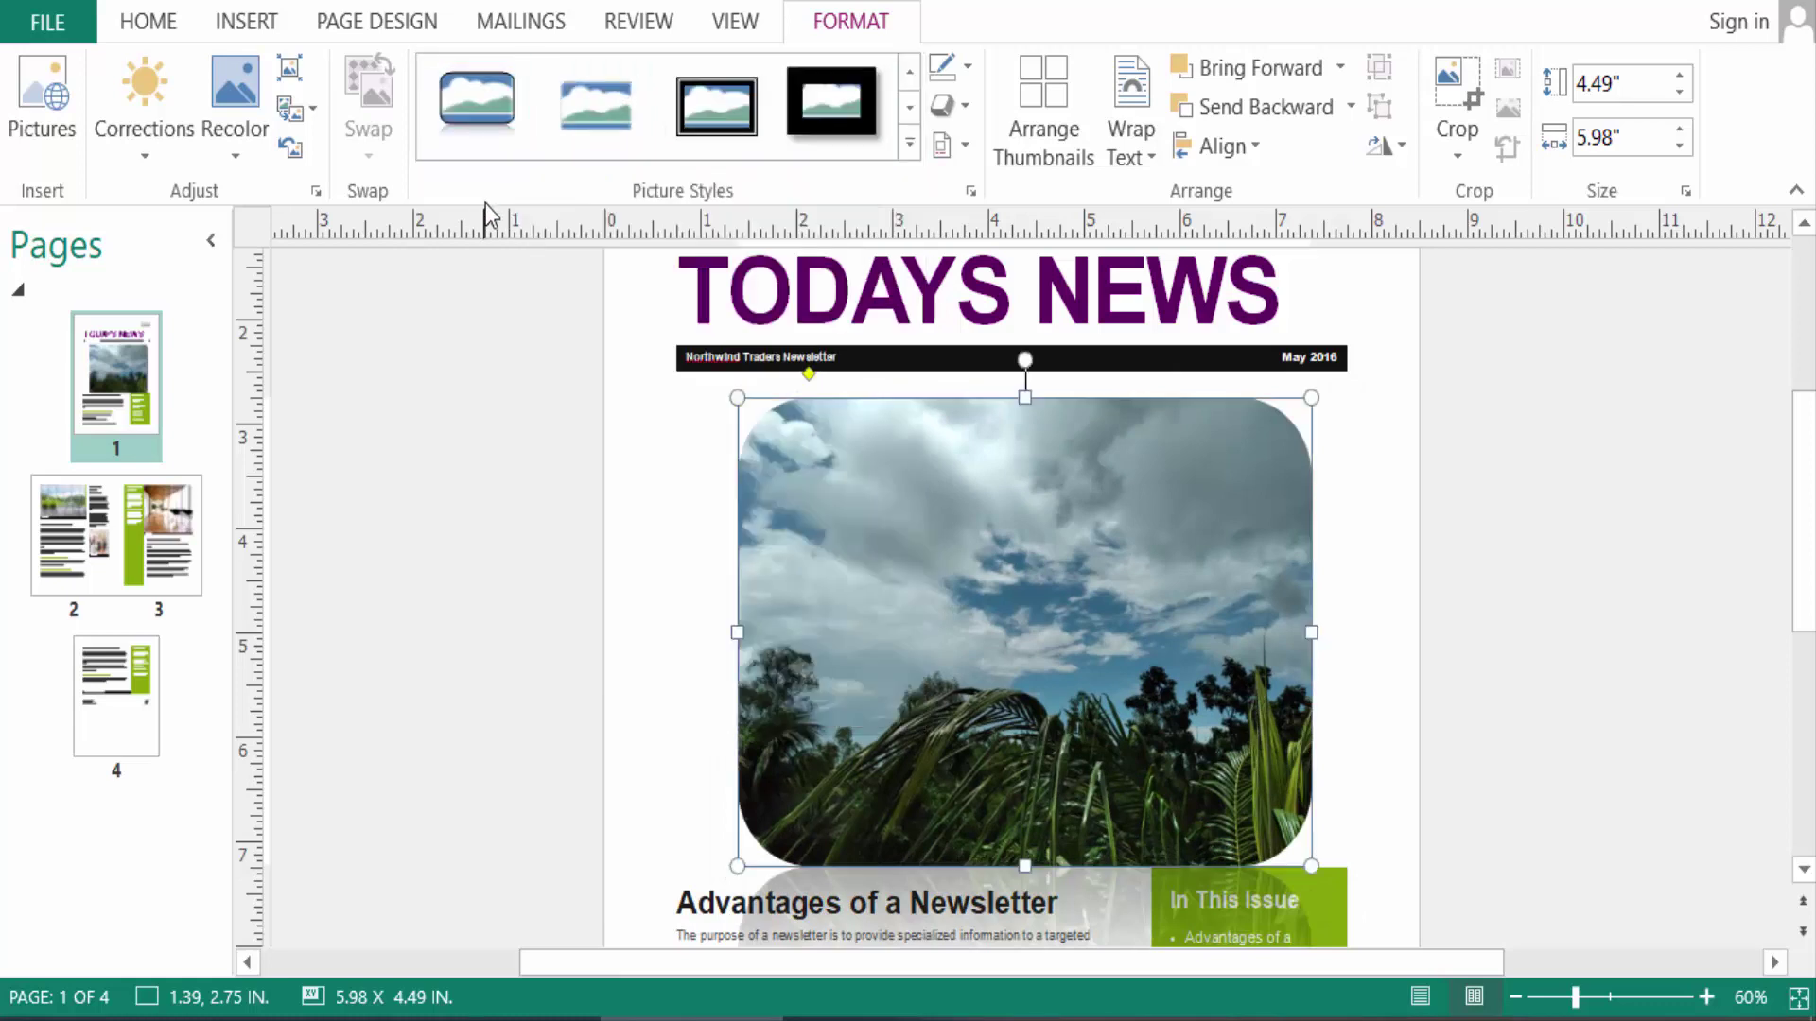
pyautogui.click(1344, 486)
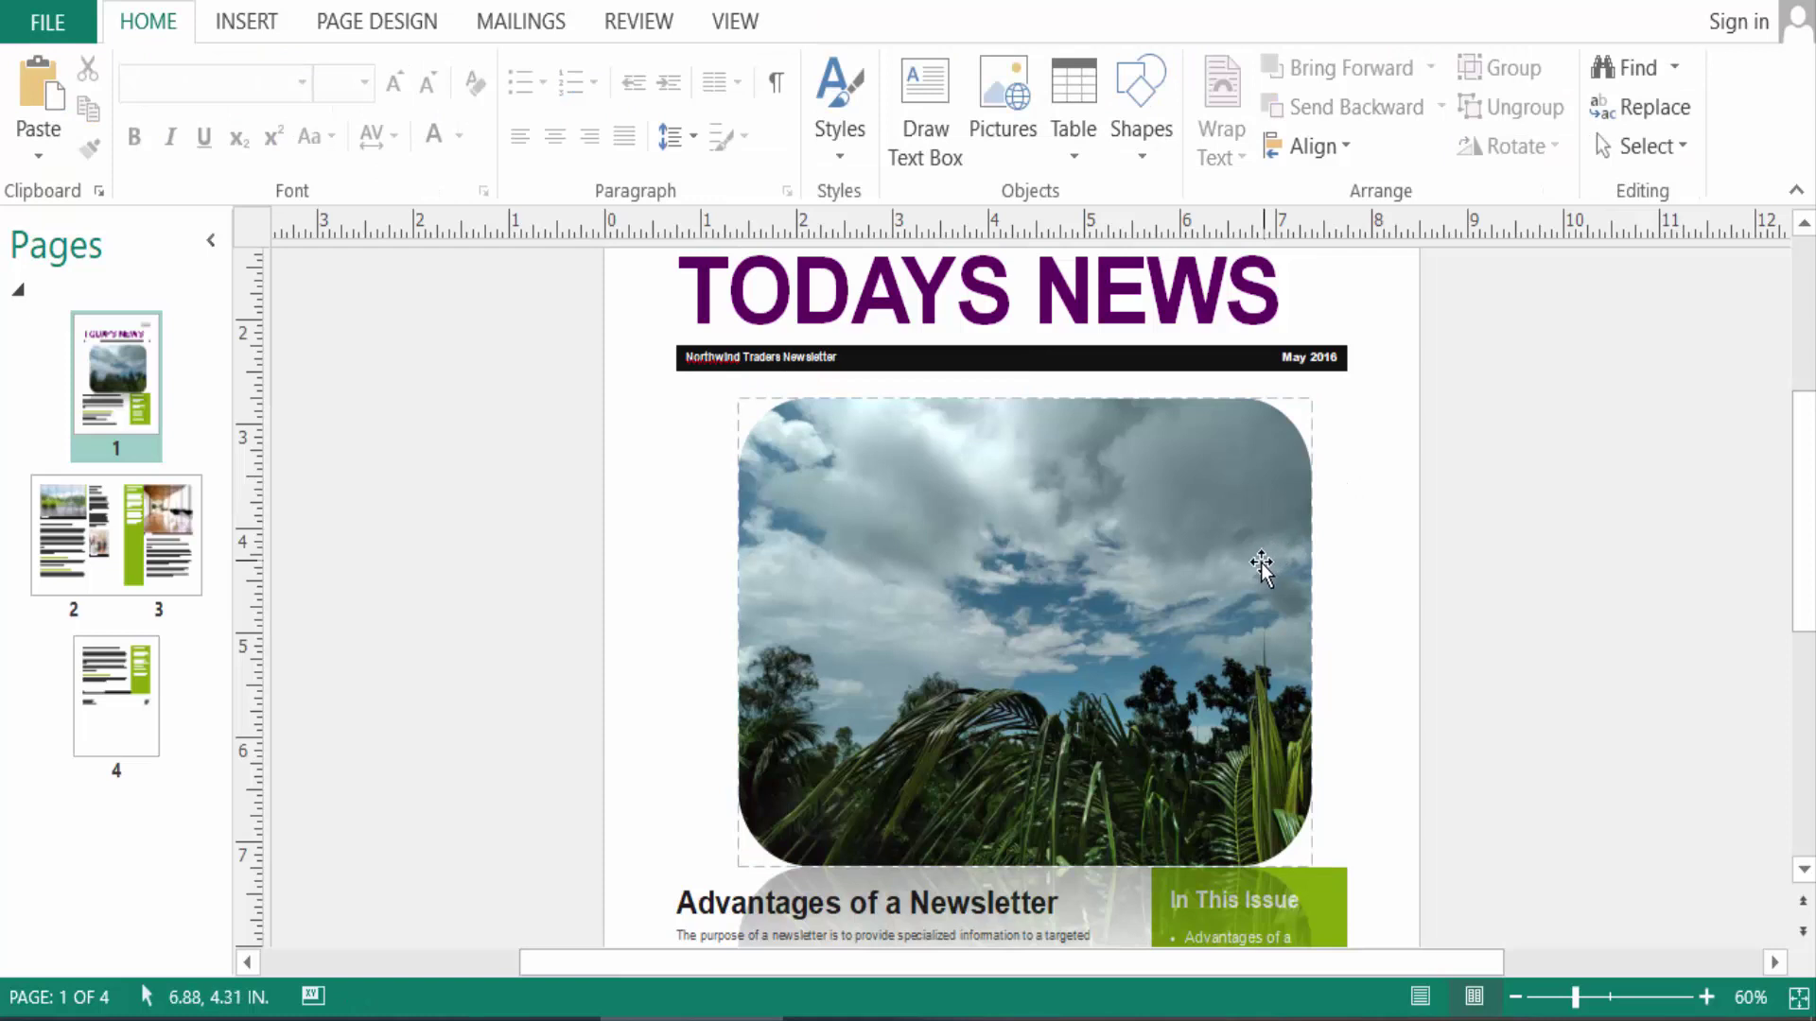
pyautogui.click(1108, 558)
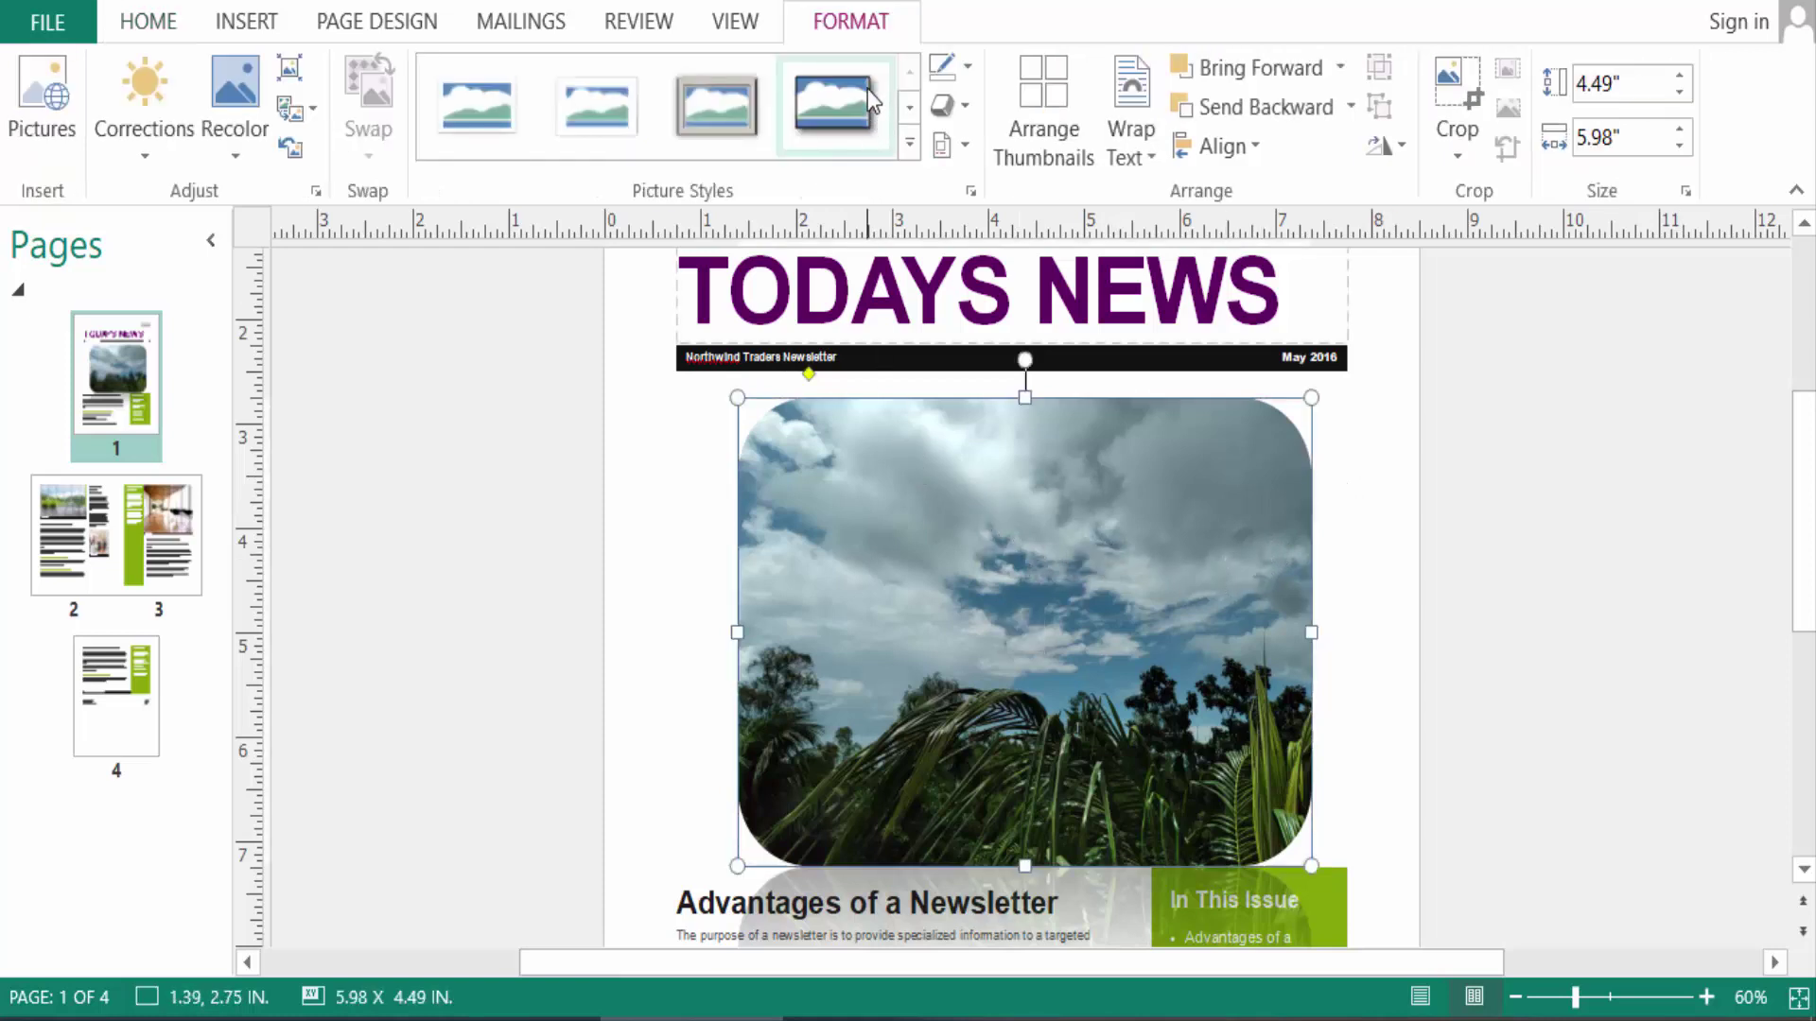
pyautogui.click(966, 70)
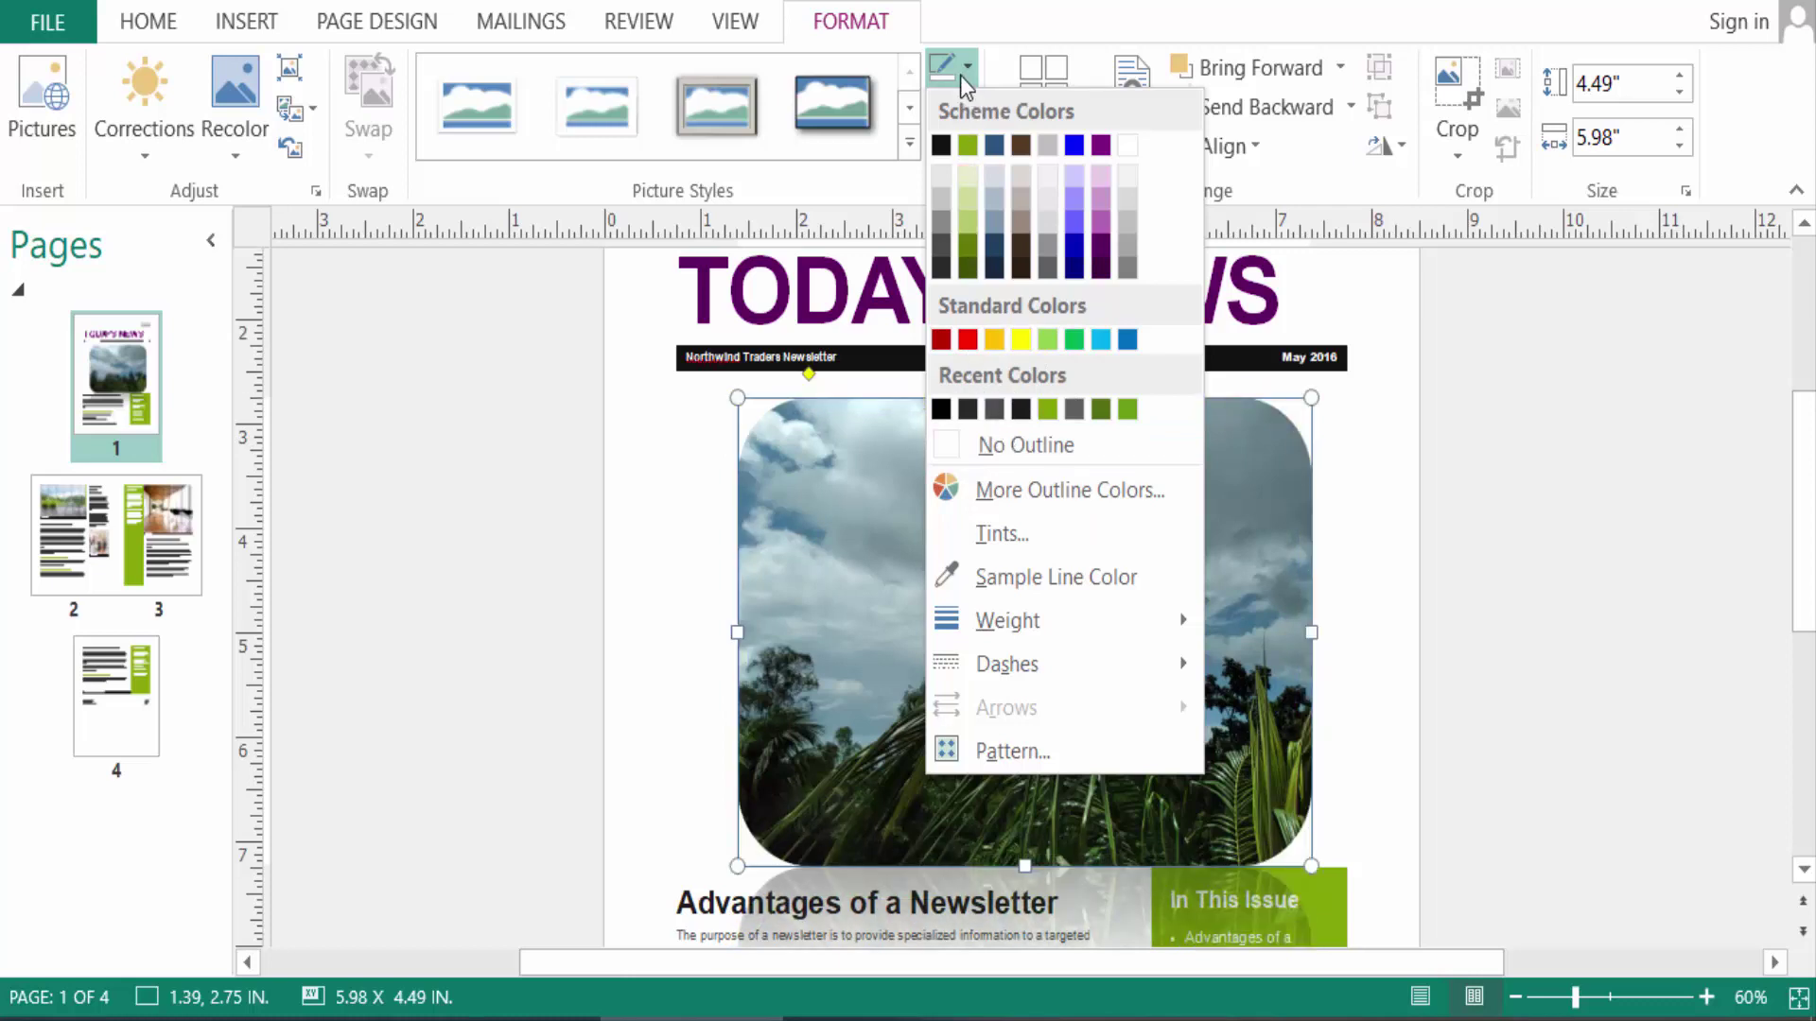
pyautogui.click(959, 446)
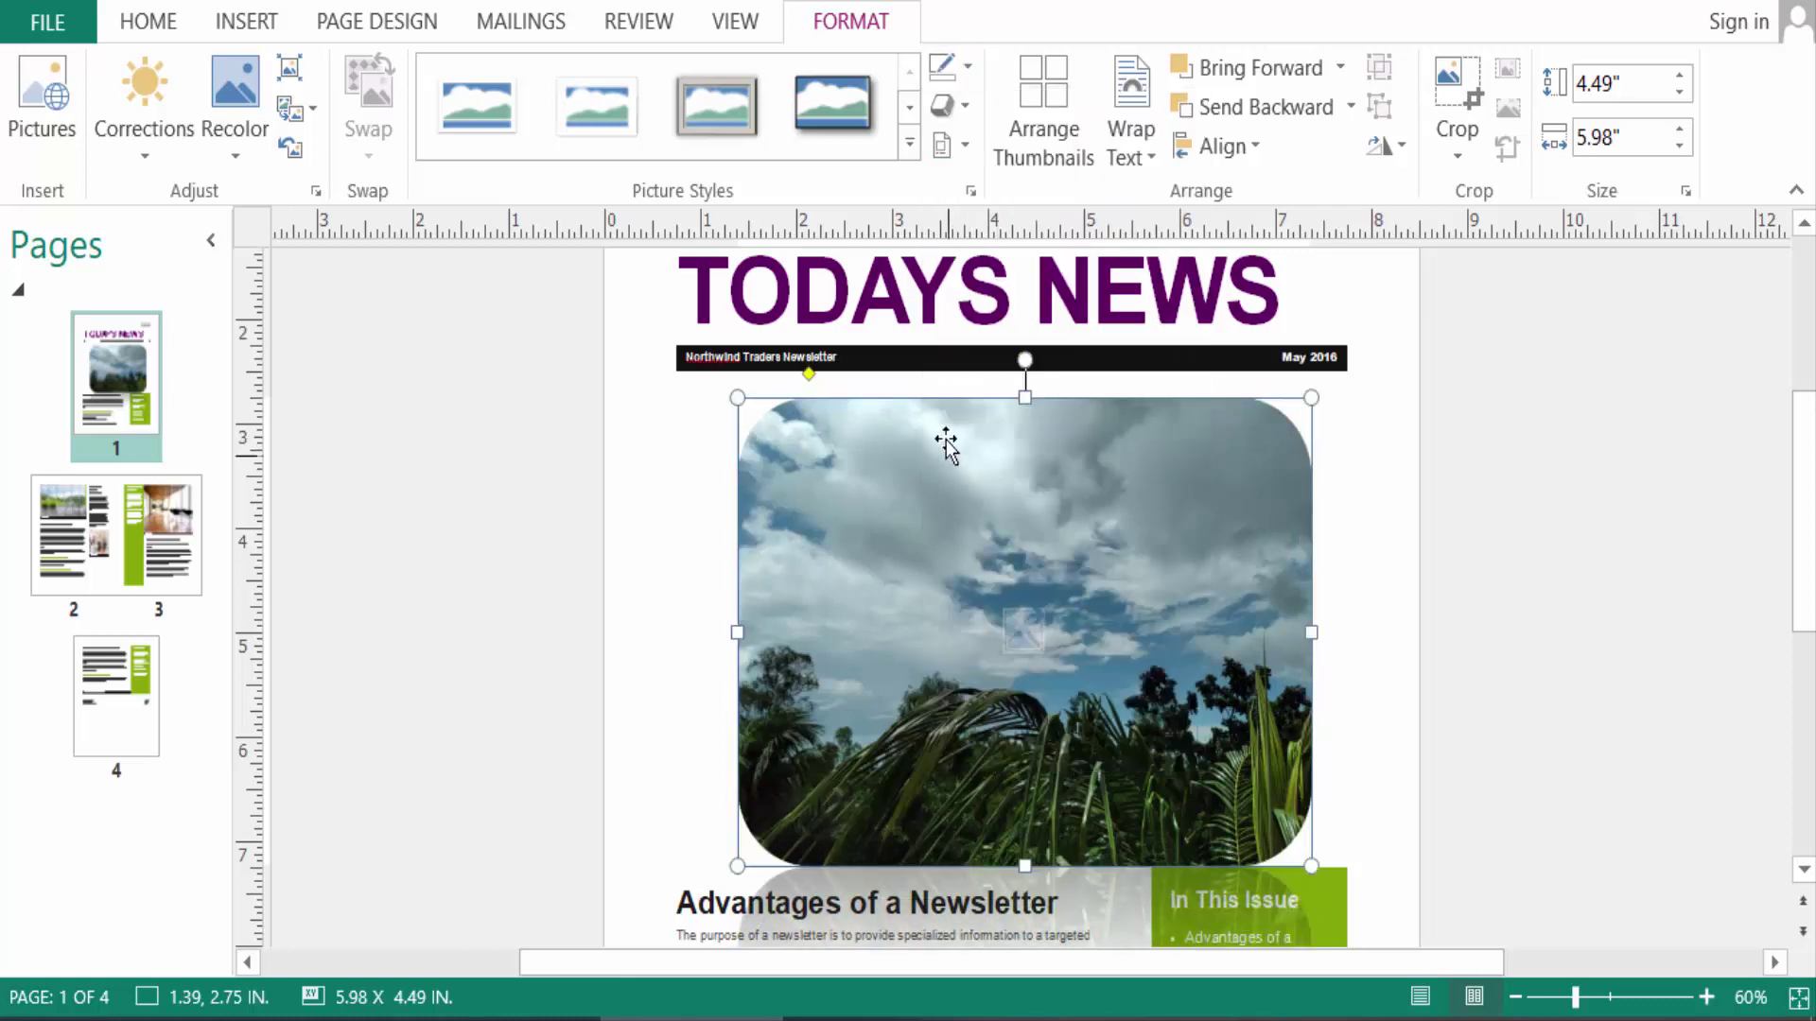
# Apply a Perspective preset from Picture Effects > 3-D Rotation to the photo.
pyautogui.click(963, 106)
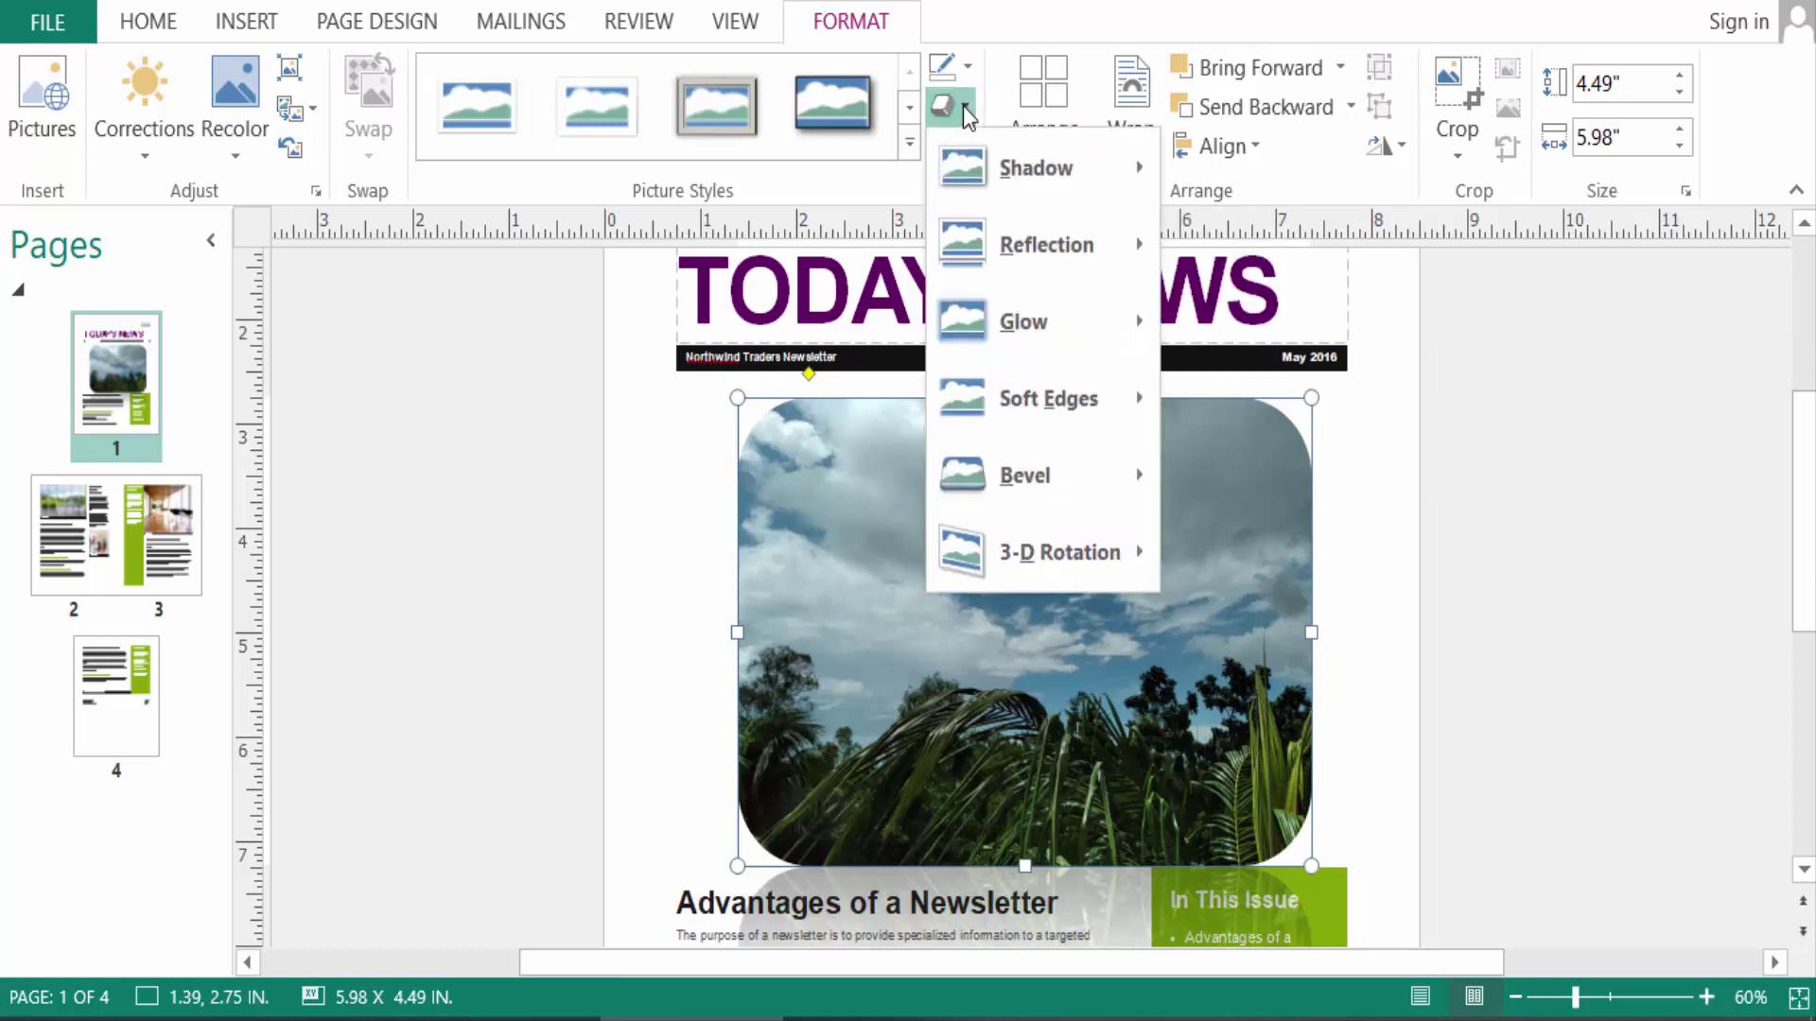
pyautogui.moveTo(972, 168)
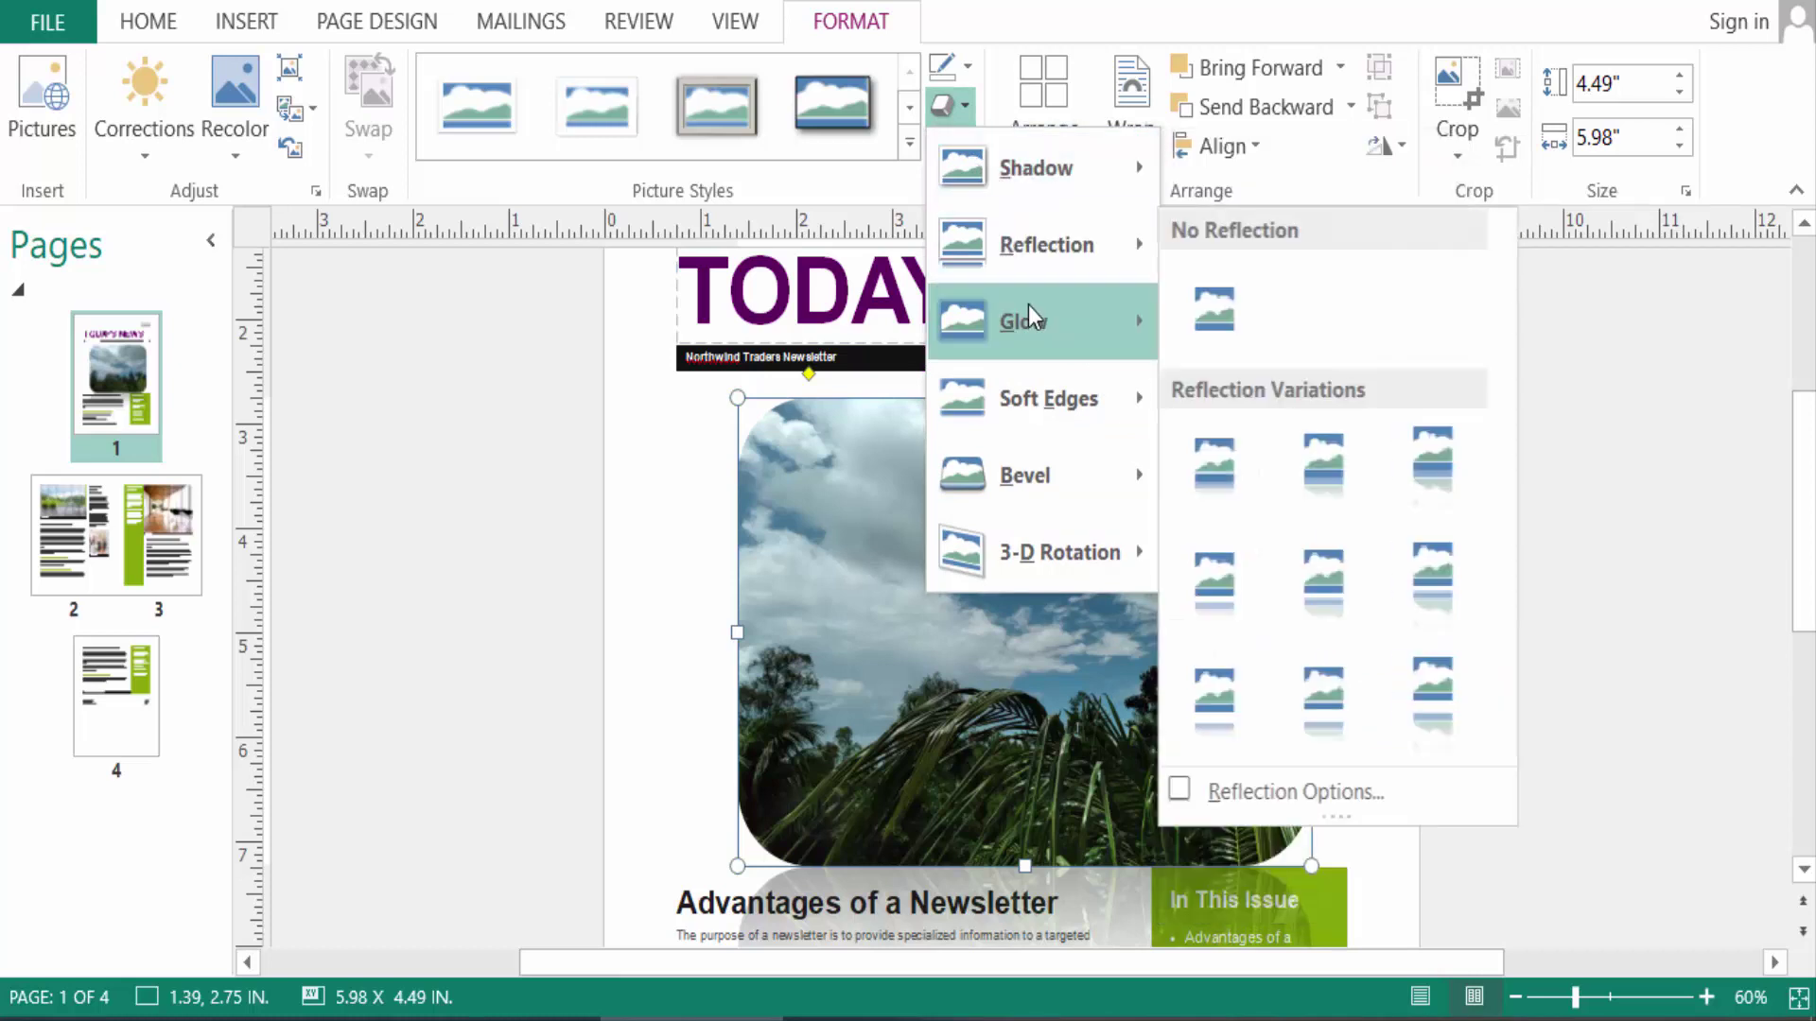
pyautogui.moveTo(1036, 391)
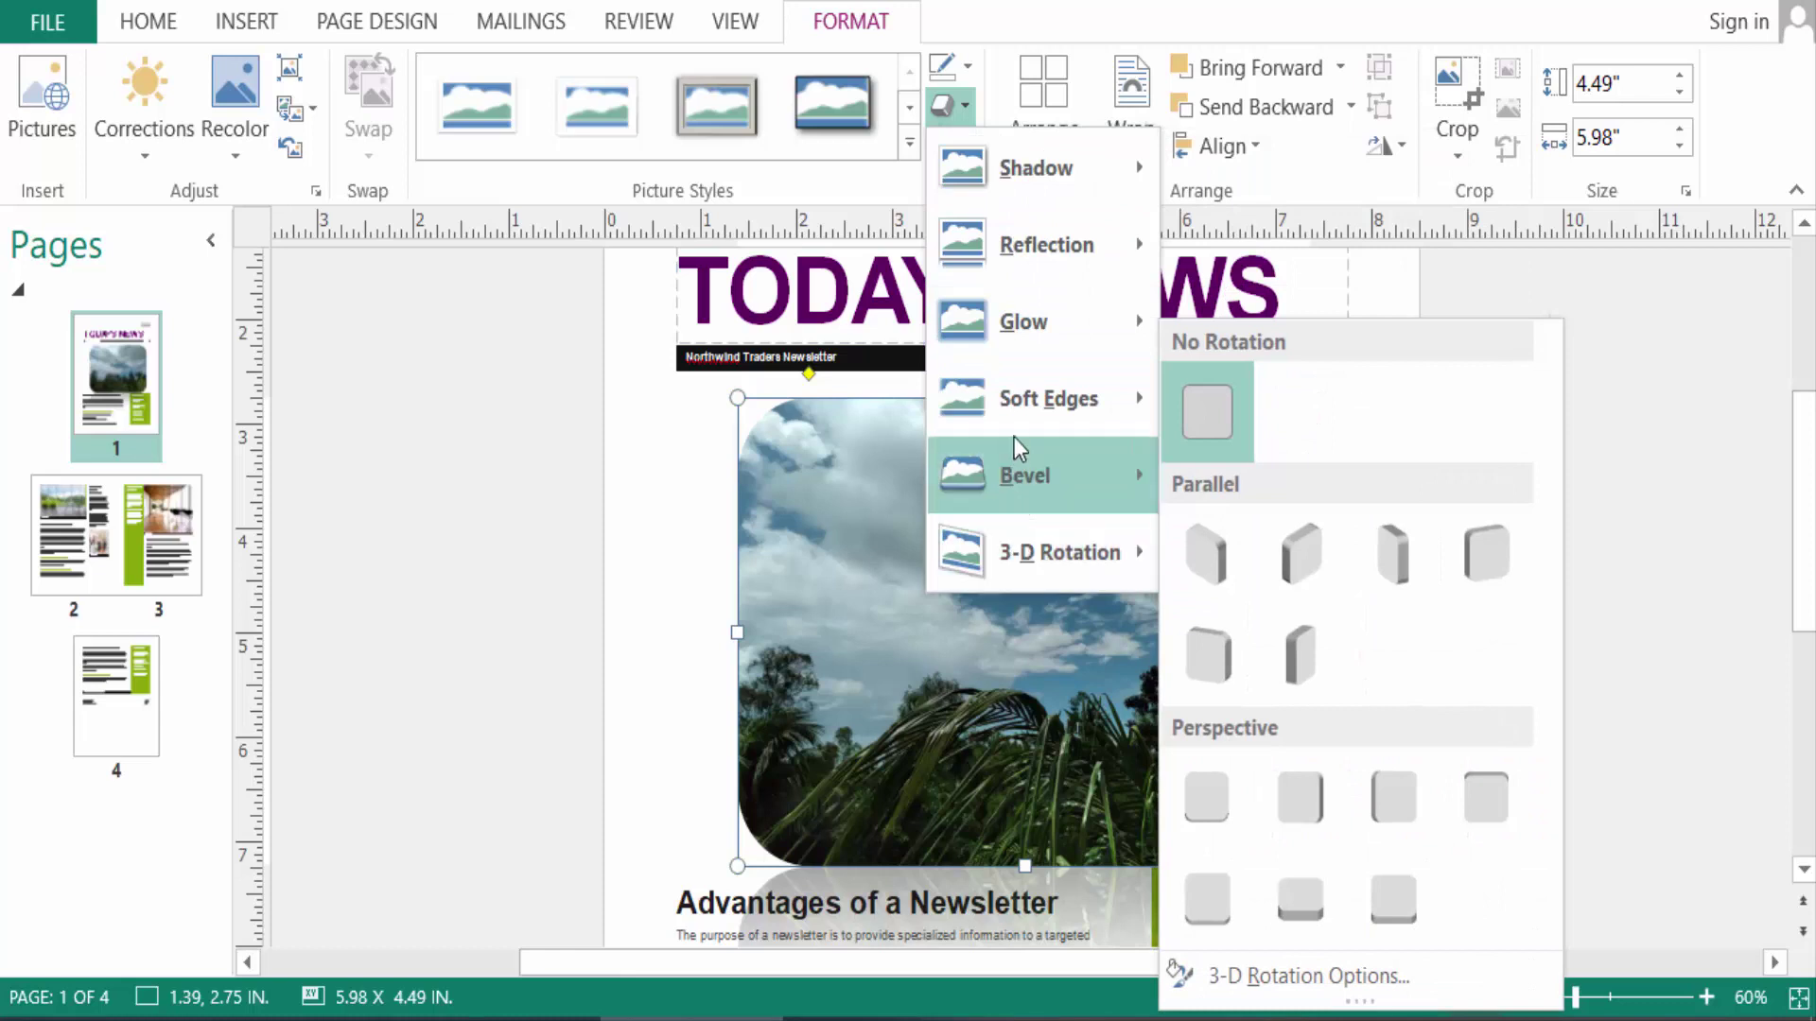
pyautogui.moveTo(1026, 189)
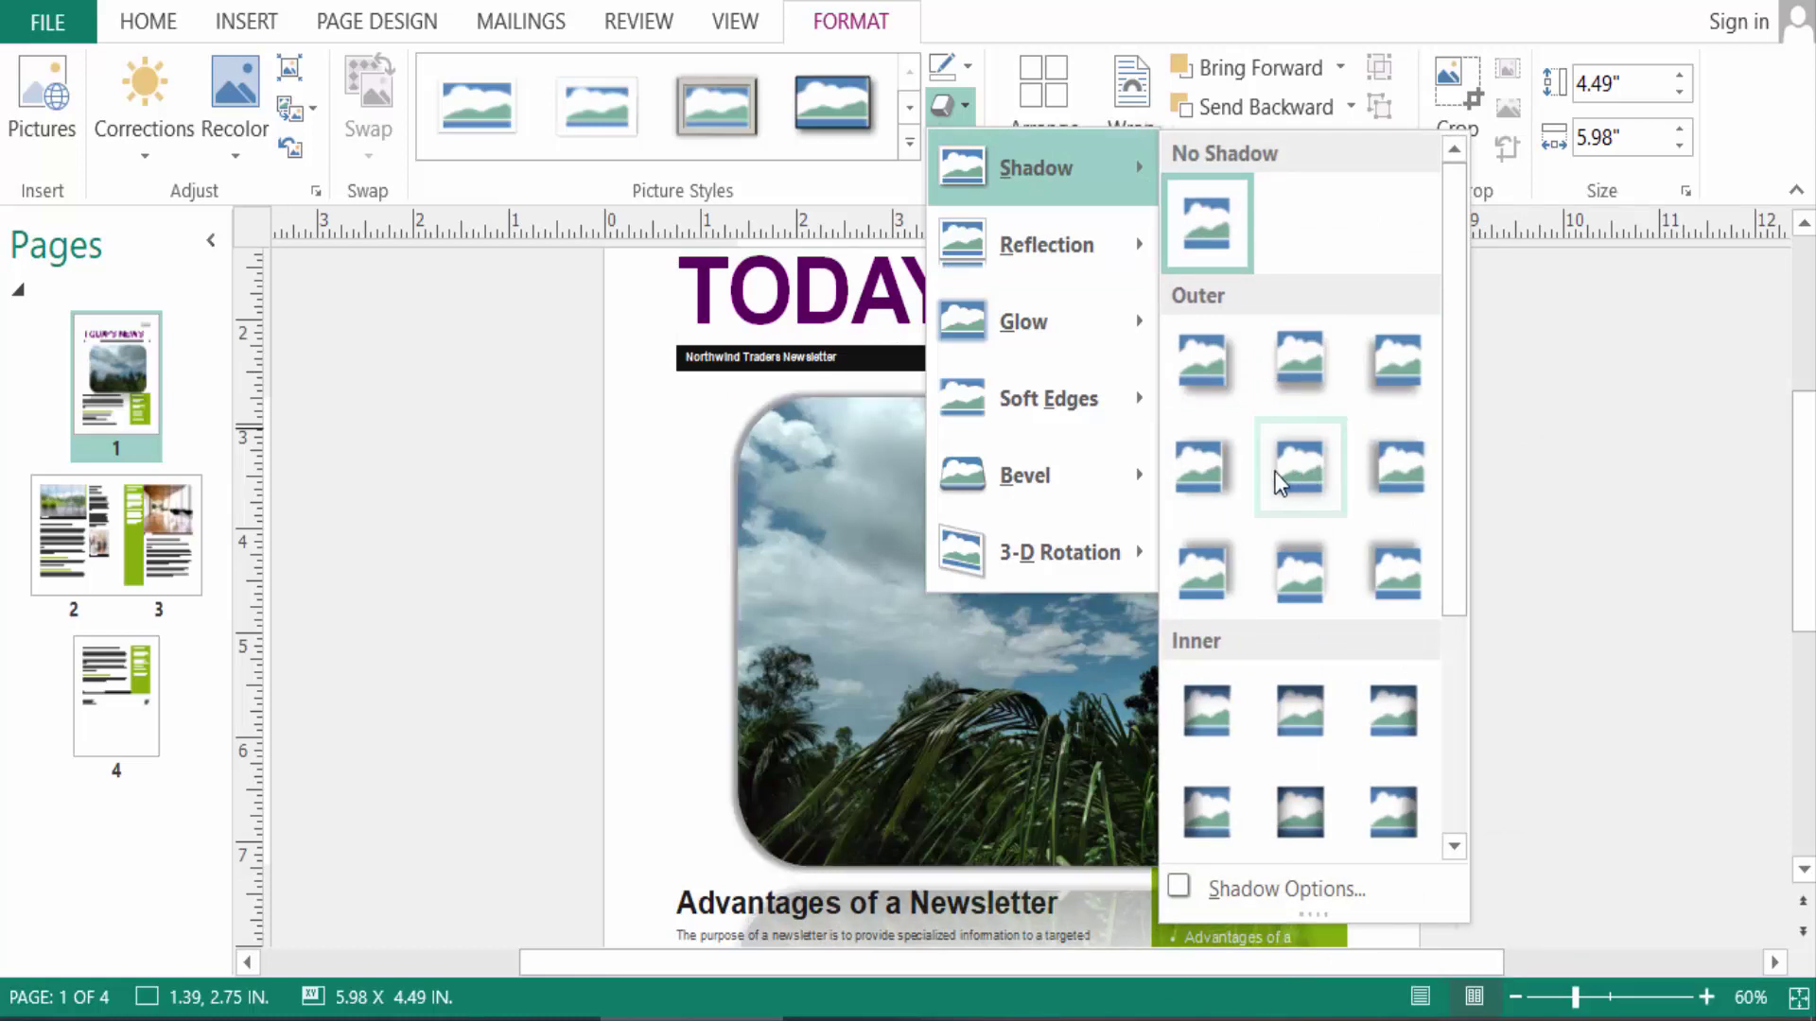
pyautogui.moveTo(1147, 268)
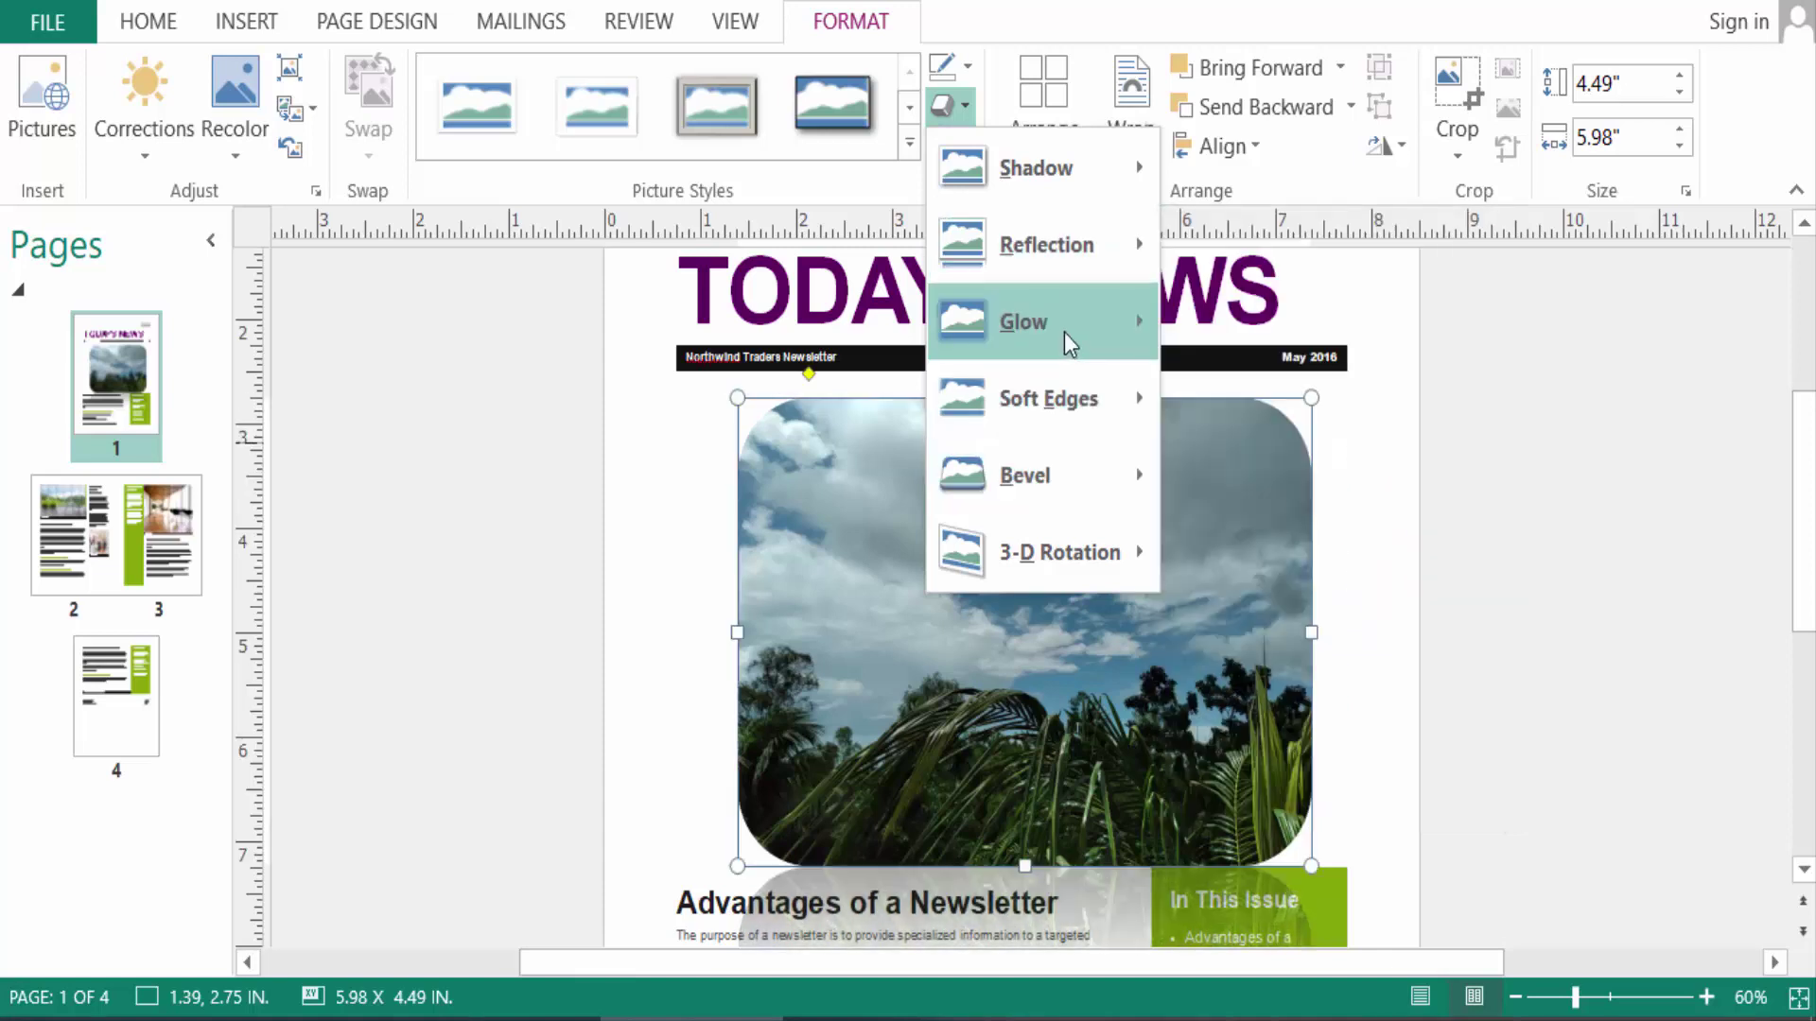
pyautogui.moveTo(1123, 330)
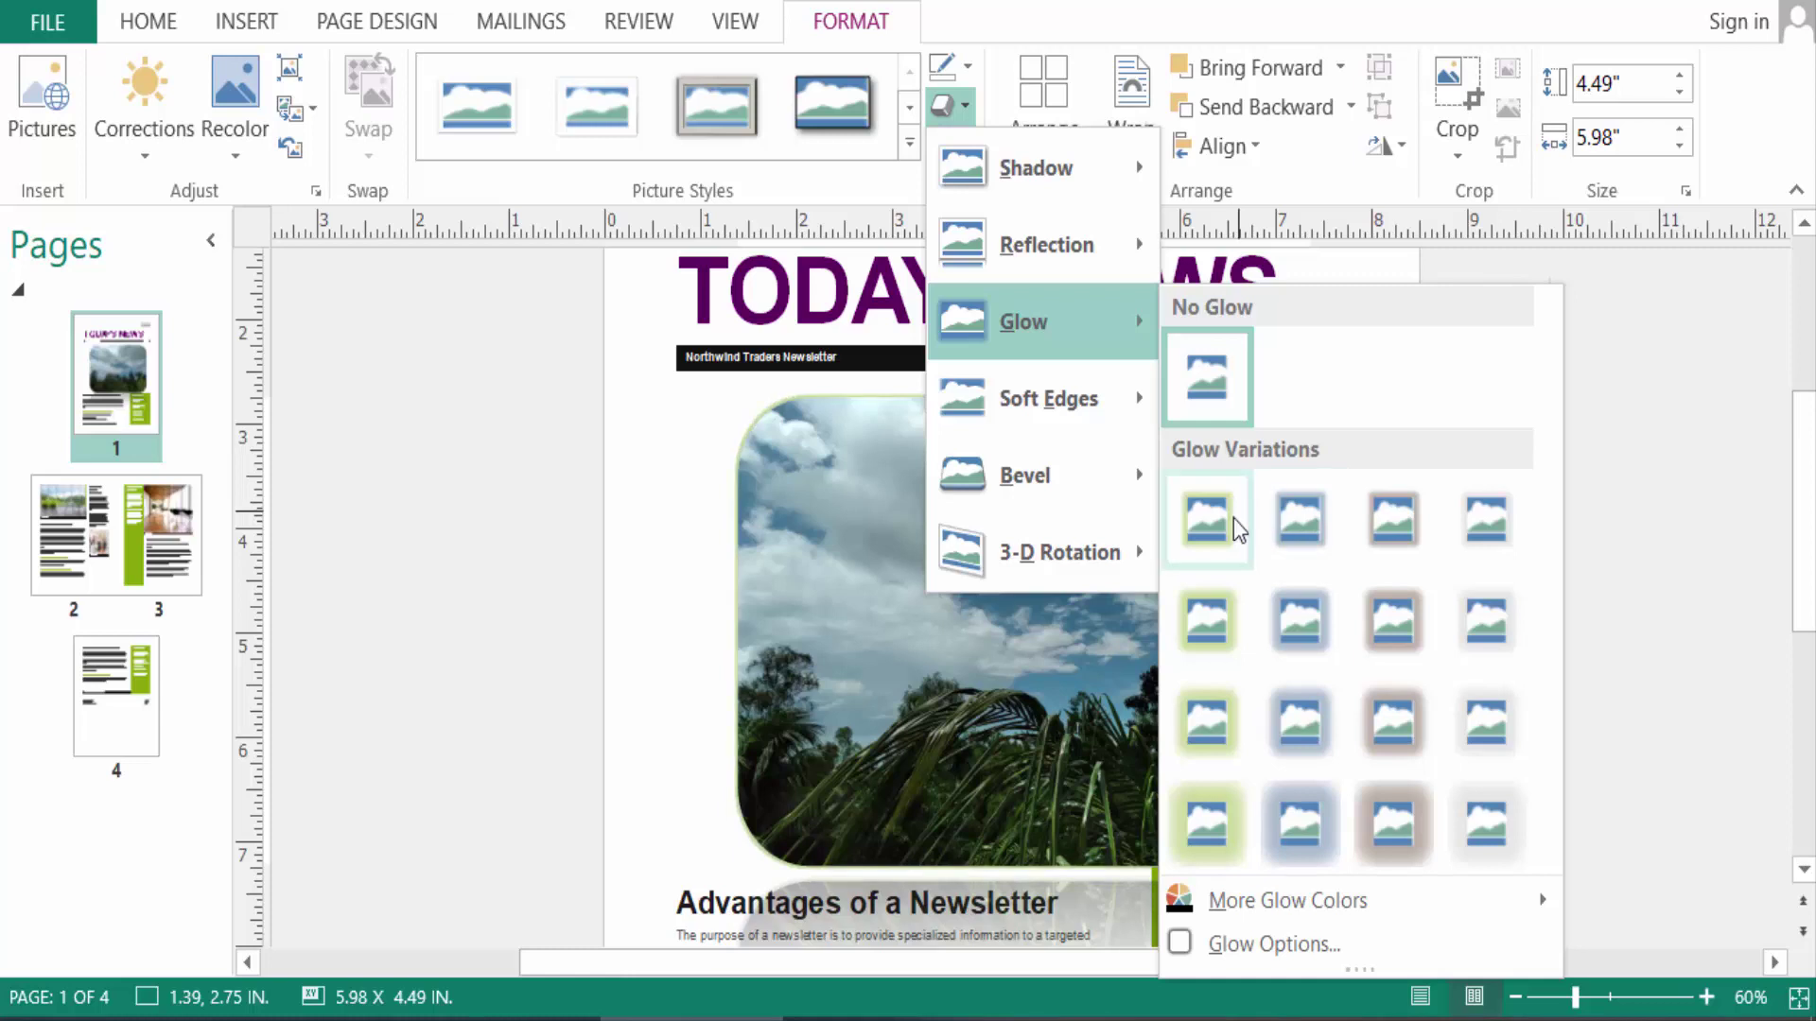
pyautogui.moveTo(1102, 414)
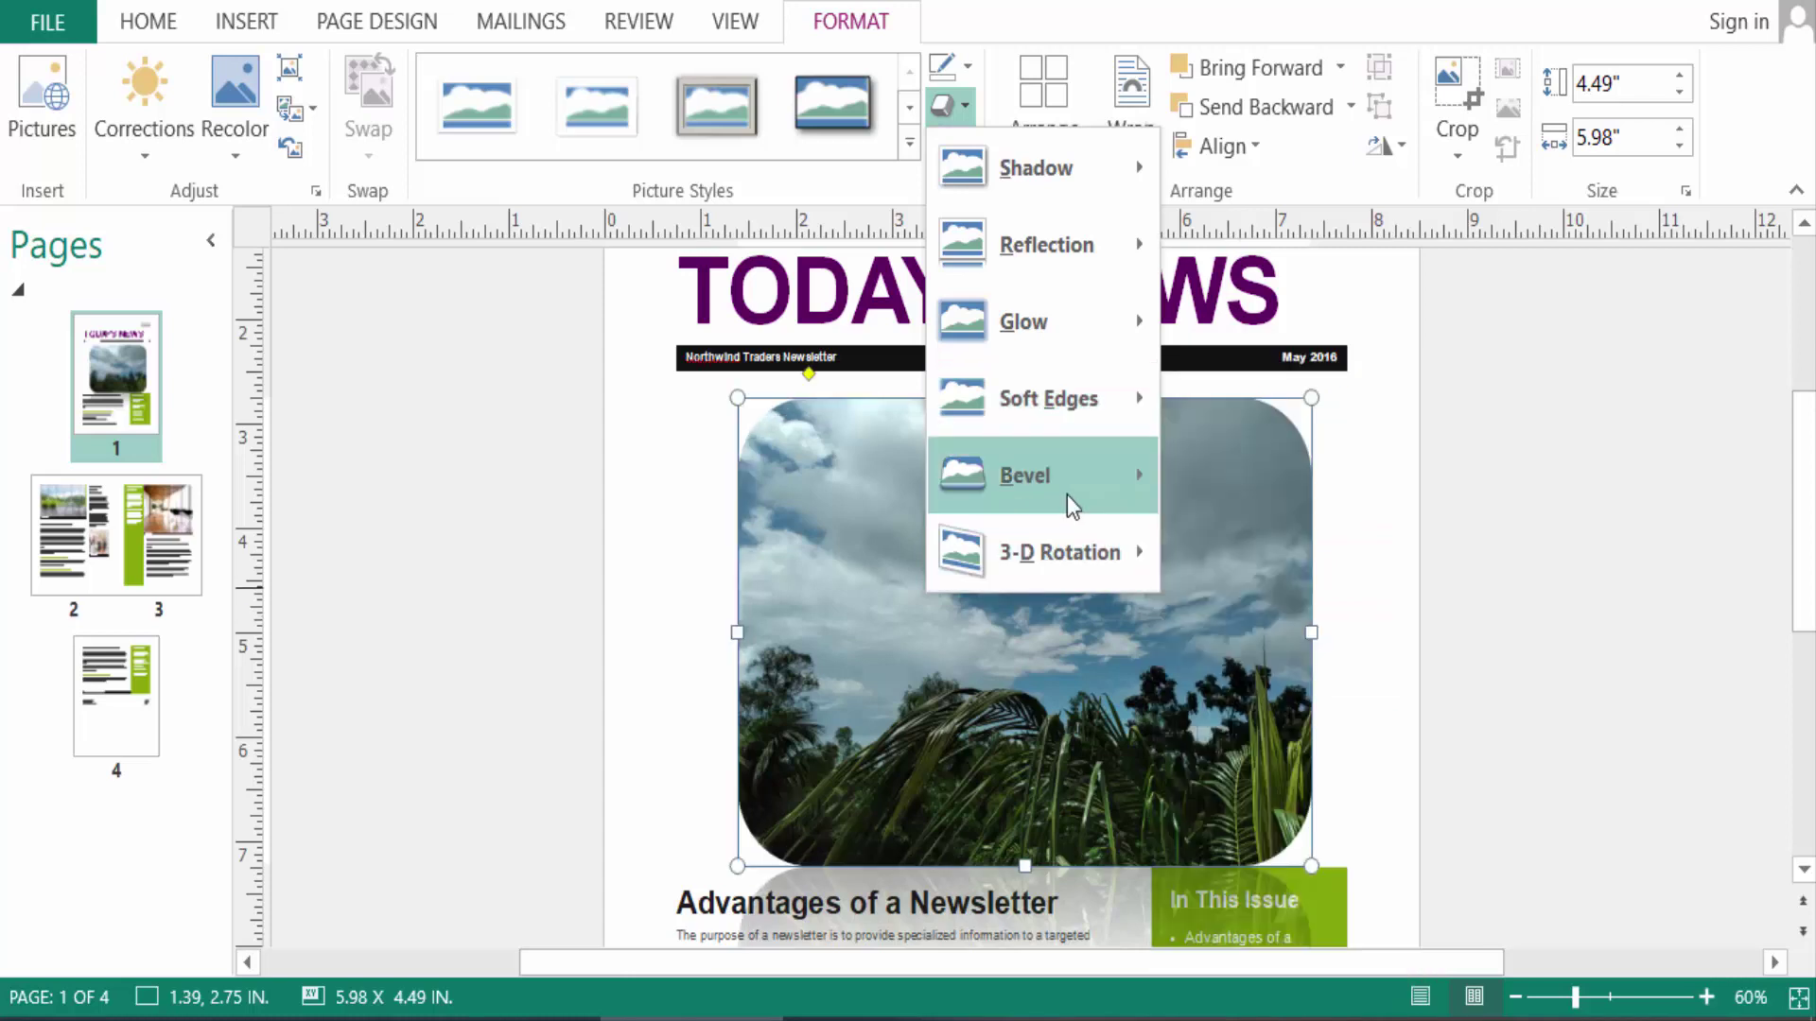
pyautogui.moveTo(1072, 506)
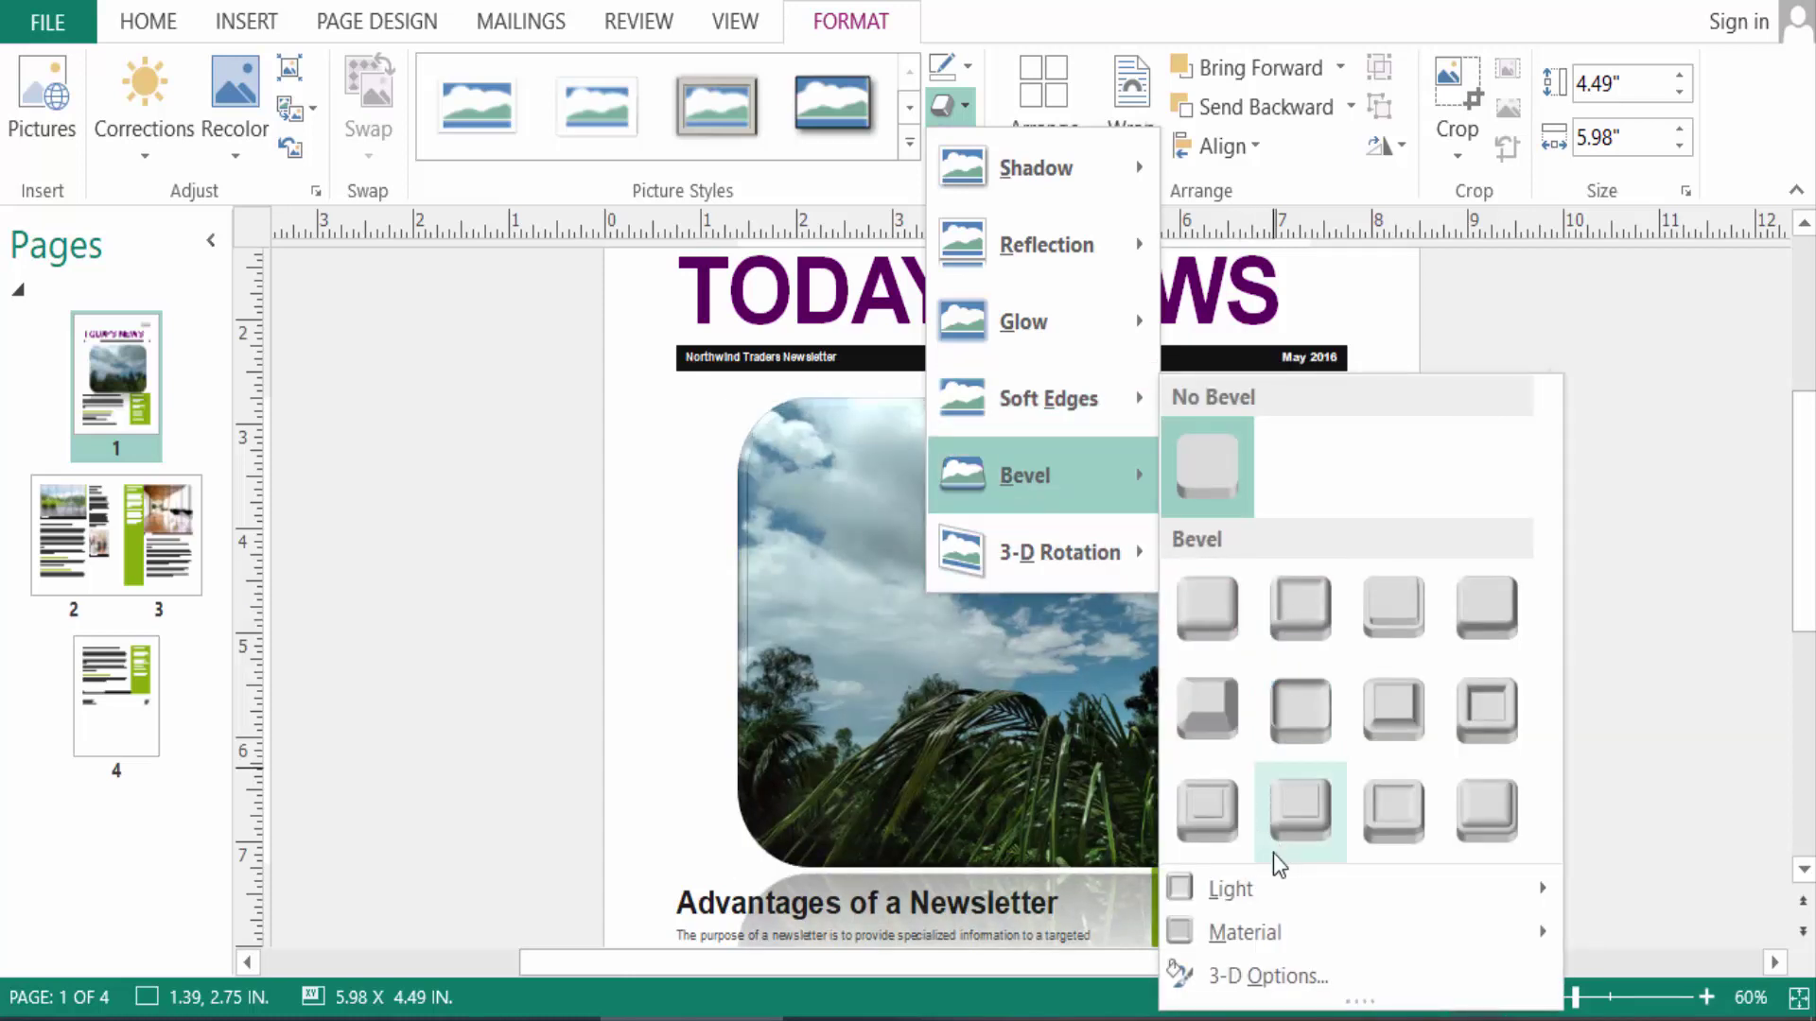
pyautogui.moveTo(1227, 946)
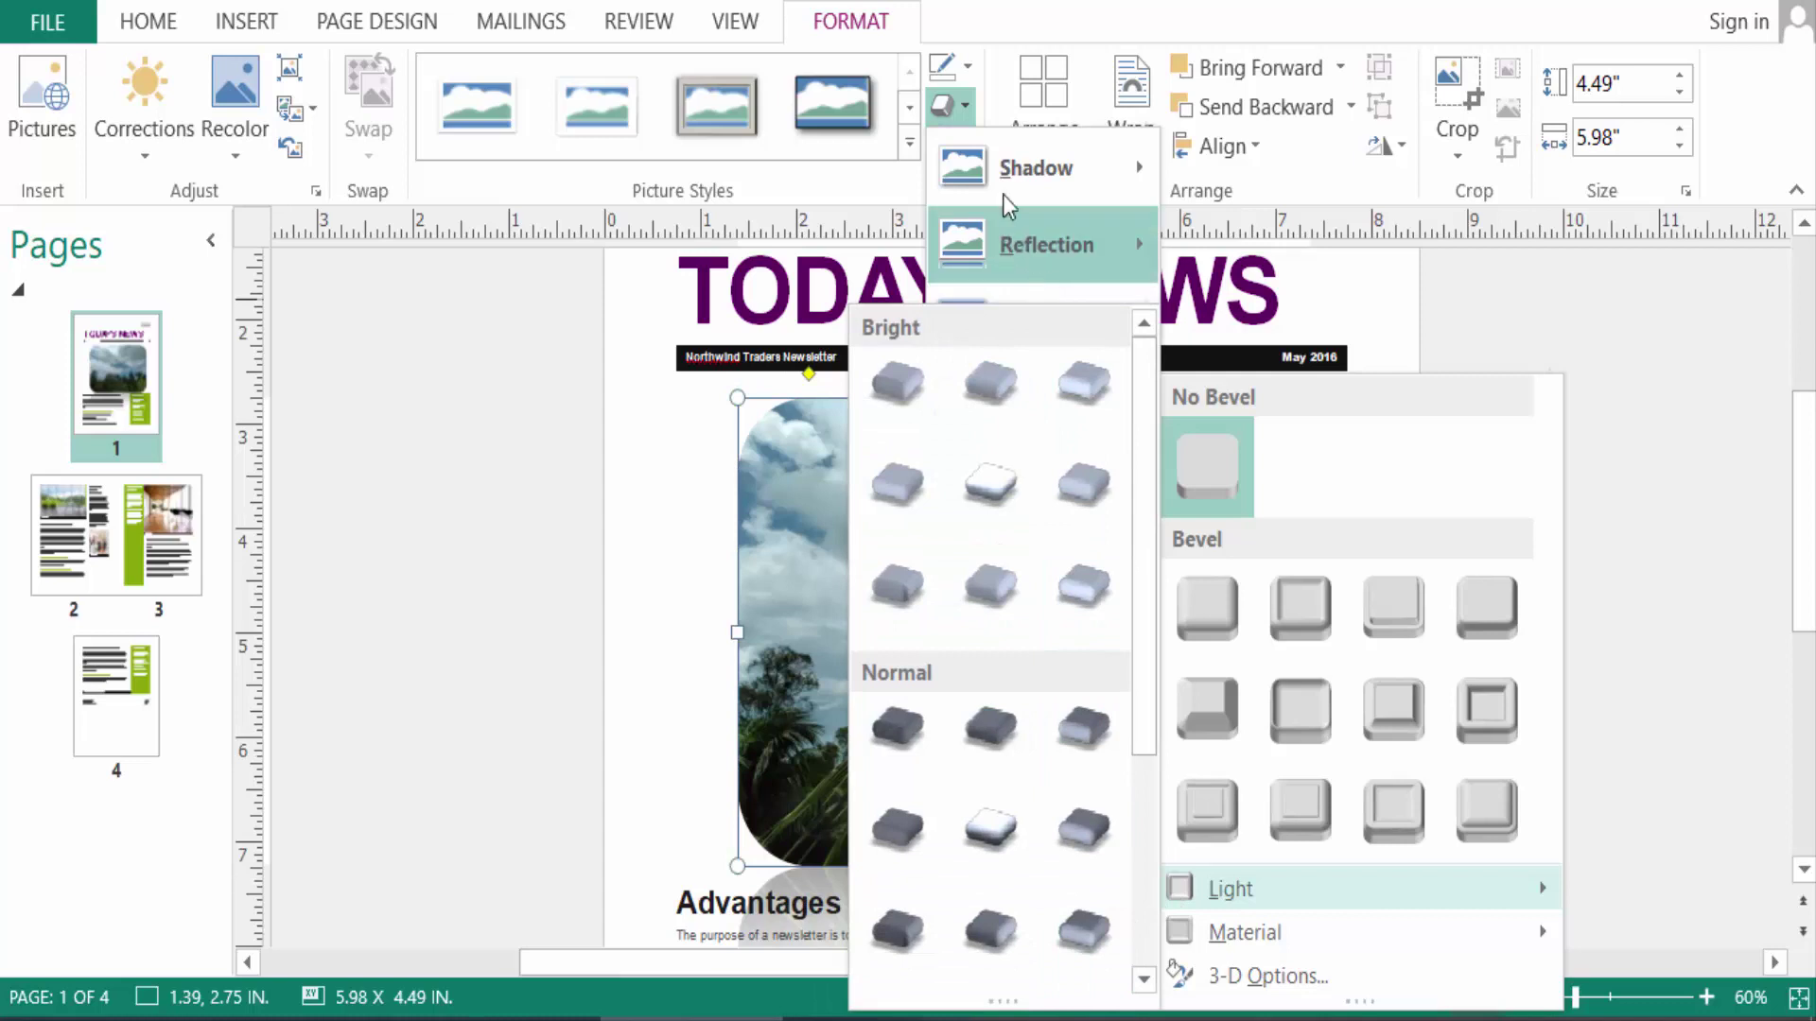
pyautogui.moveTo(1037, 556)
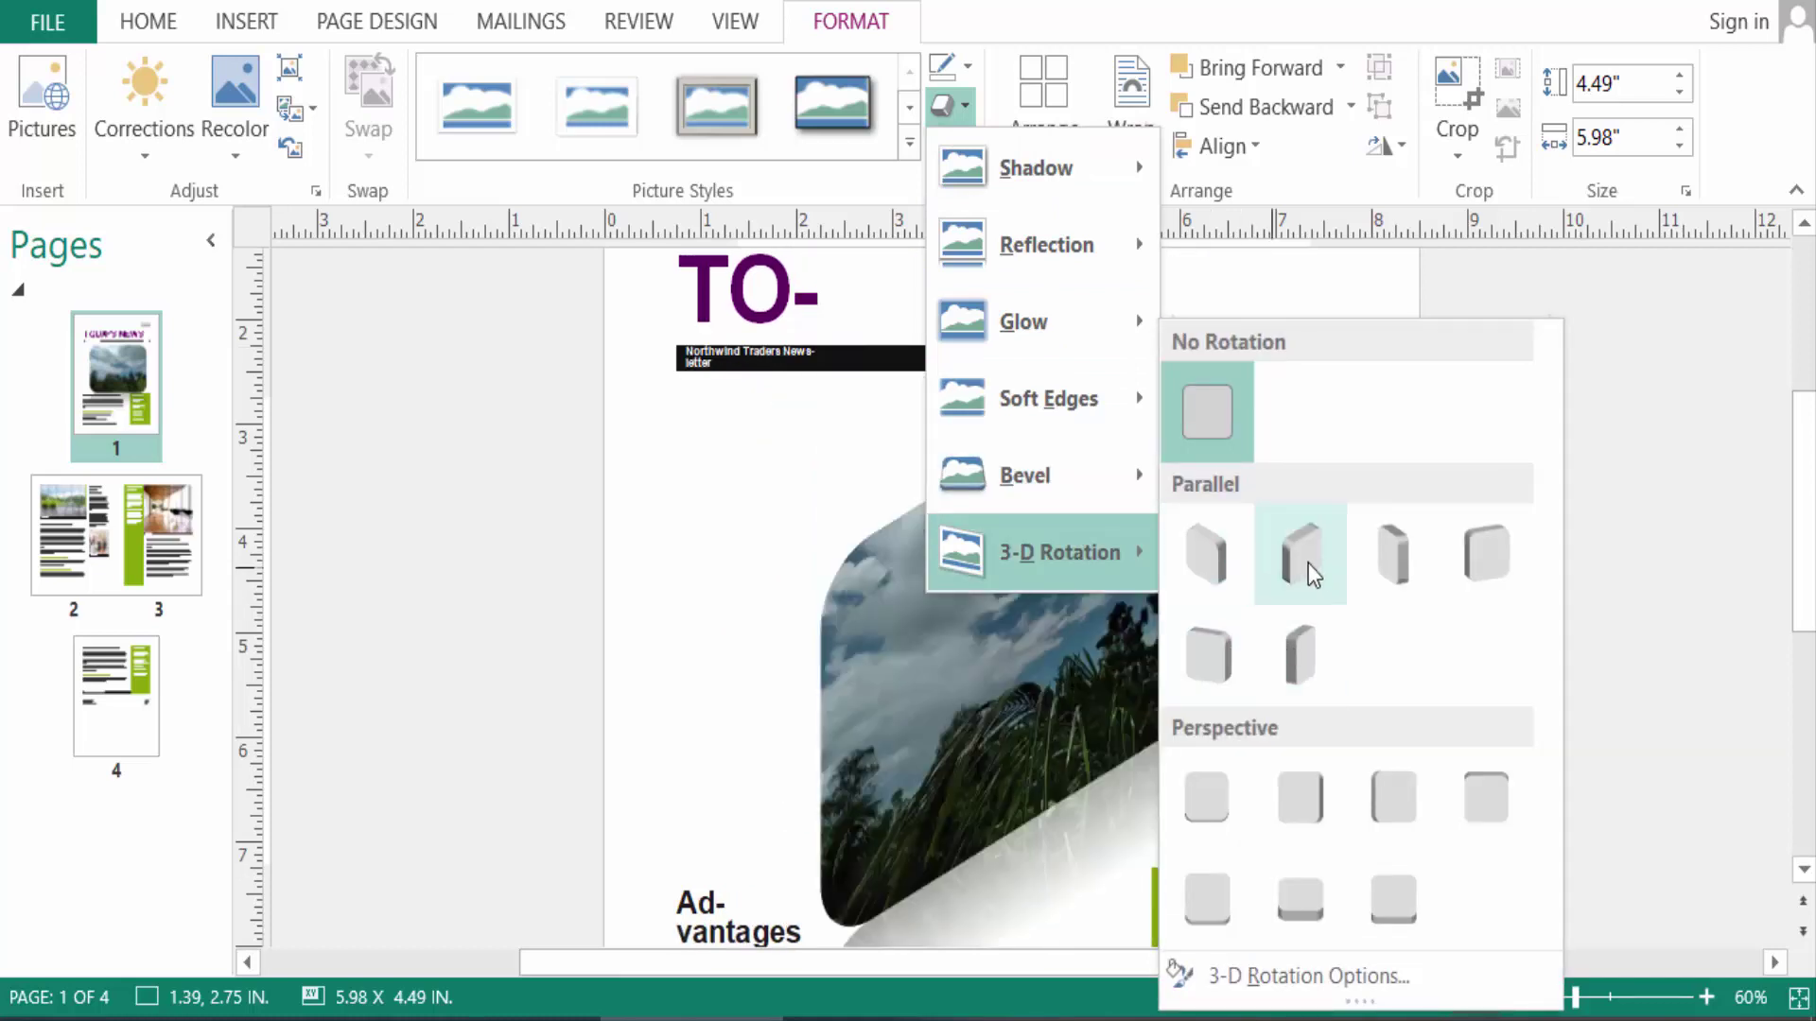
pyautogui.click(1313, 787)
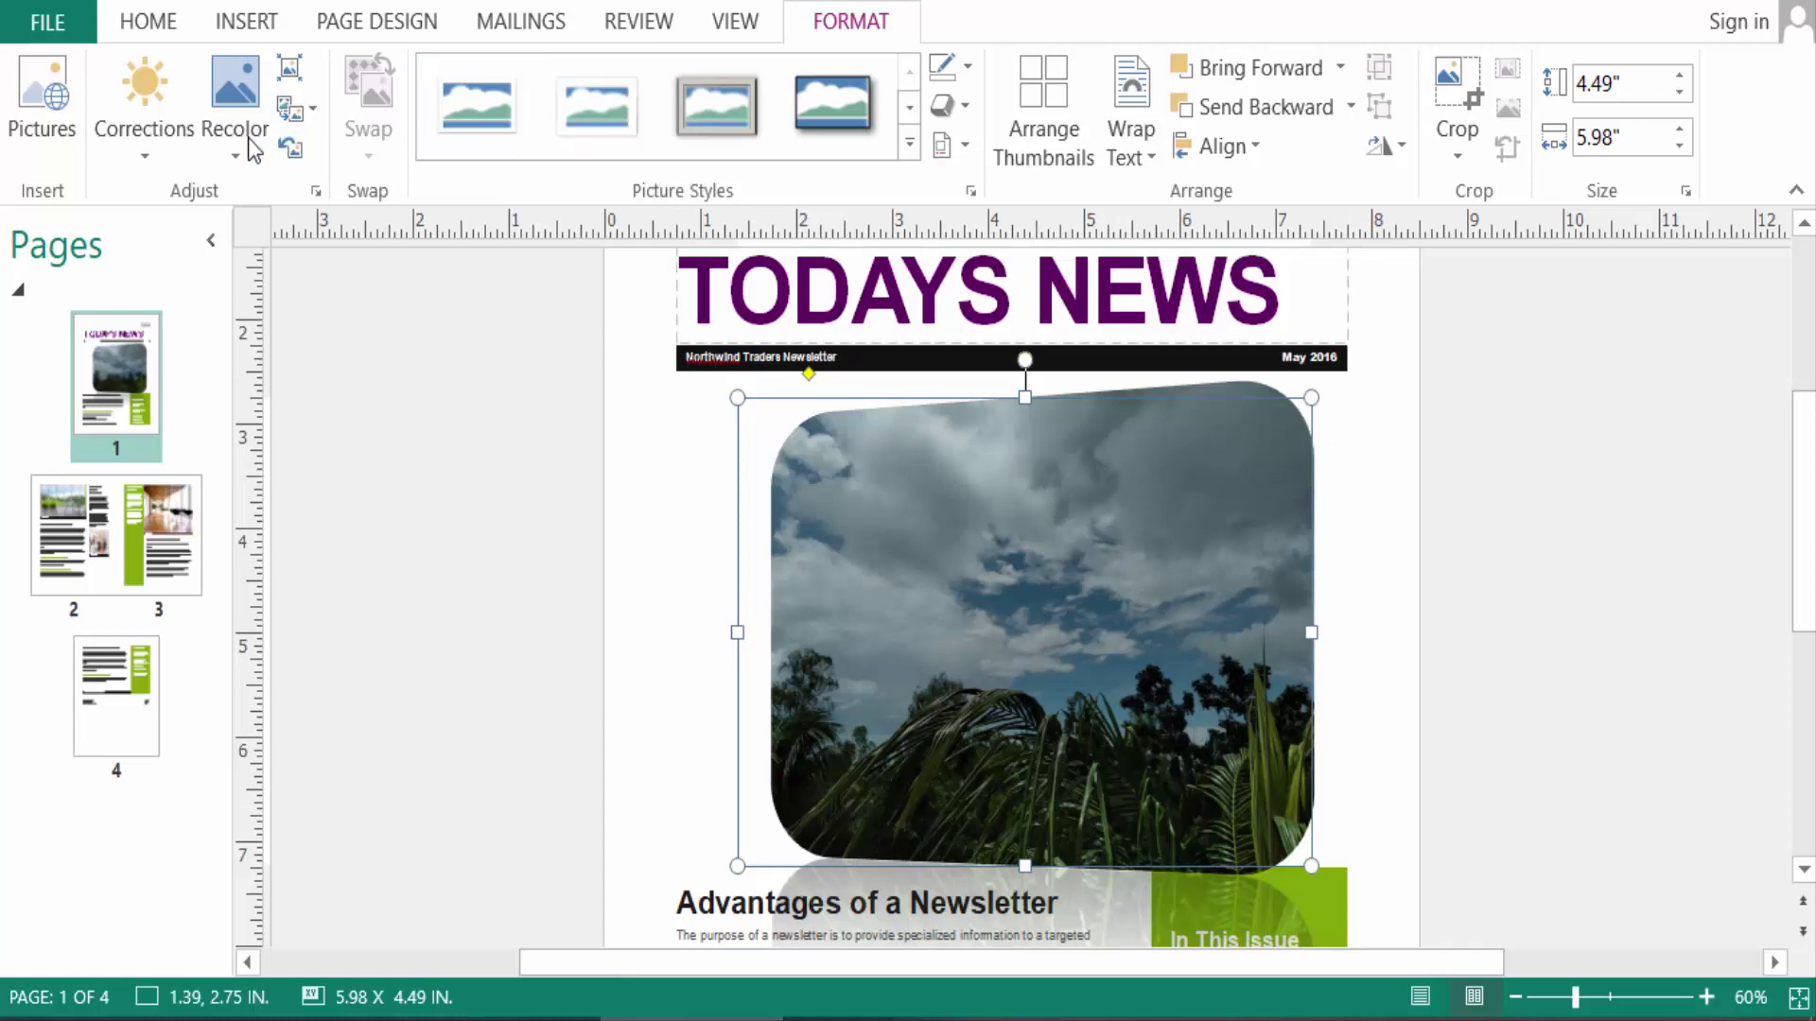
pyautogui.click(160, 144)
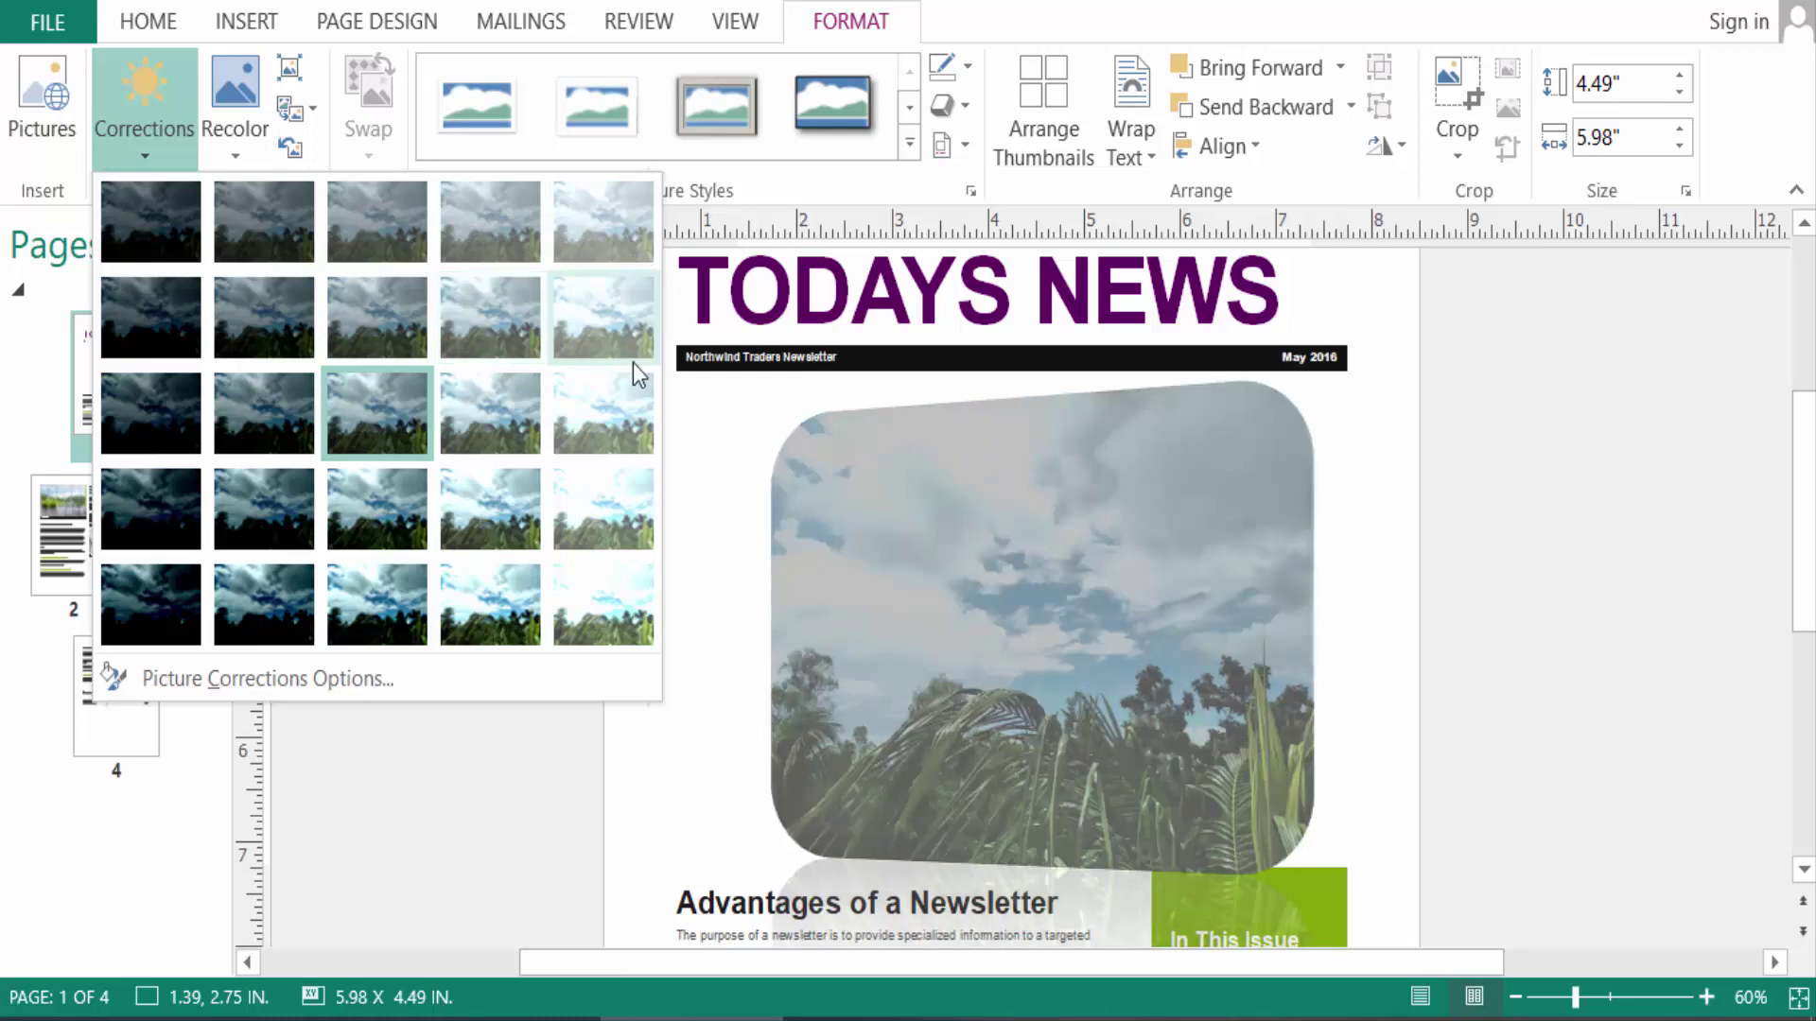
pyautogui.click(244, 140)
pyautogui.click(244, 140)
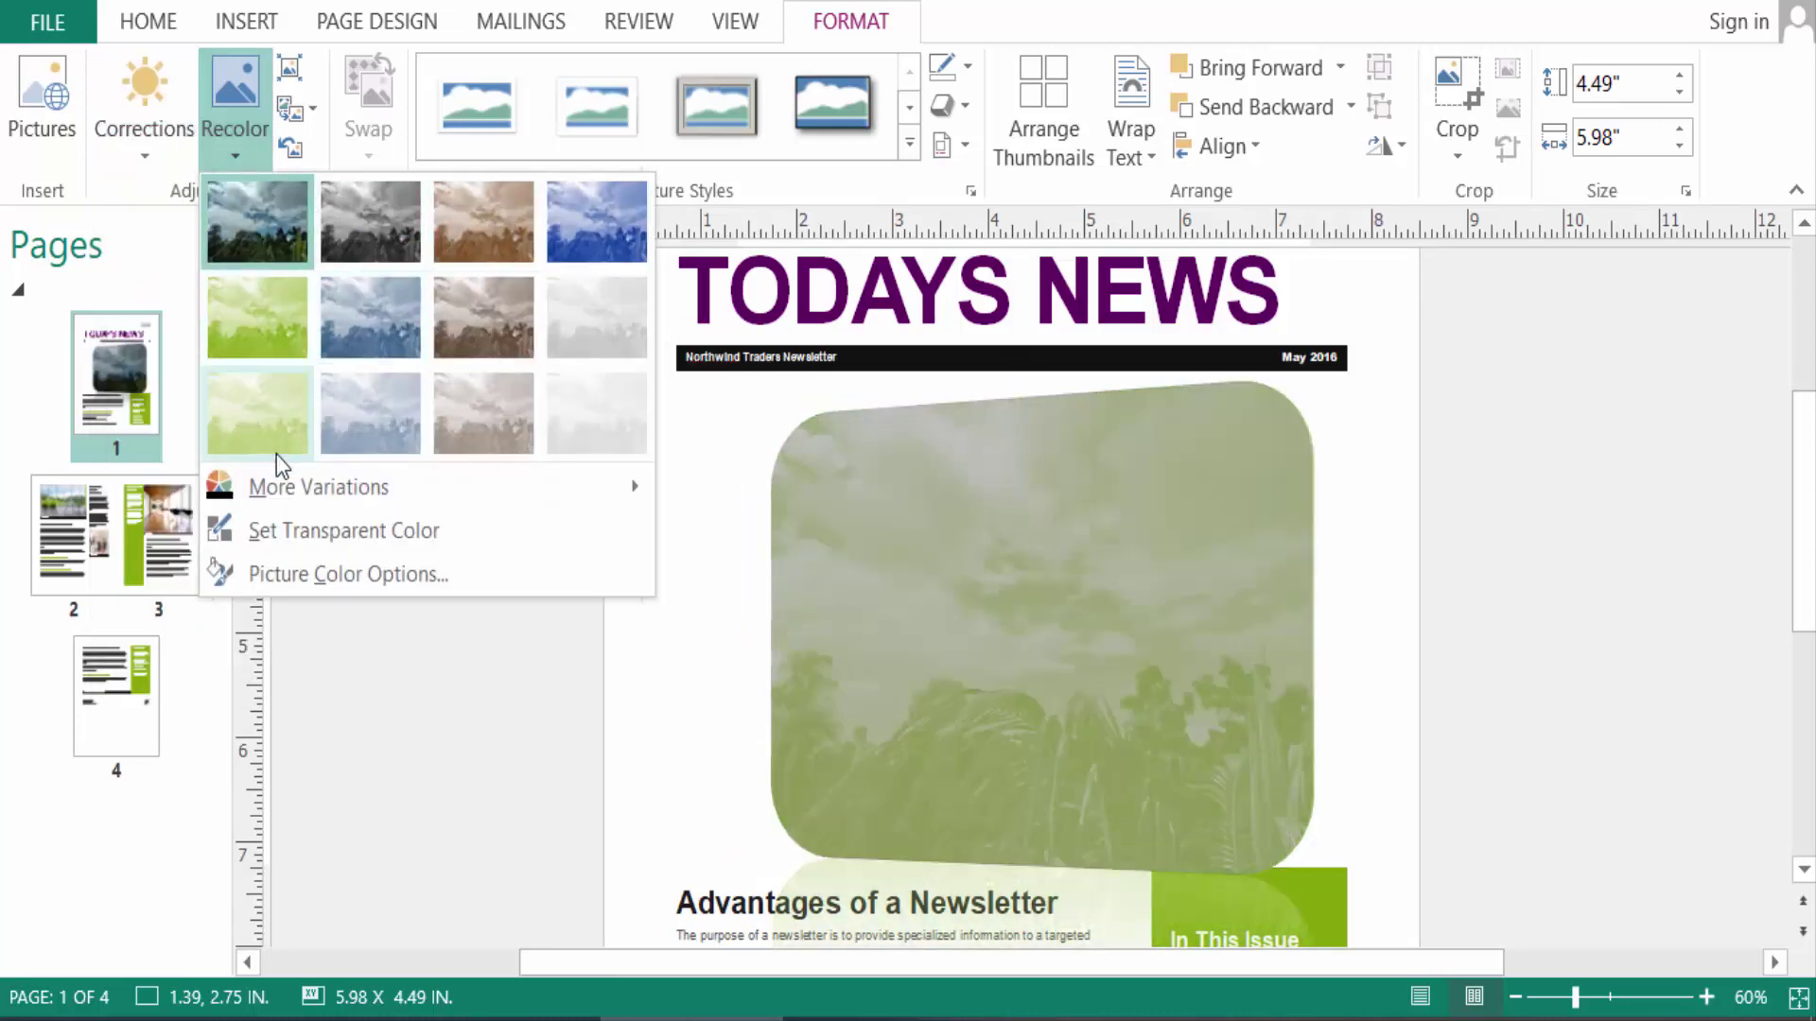
pyautogui.moveTo(501, 509)
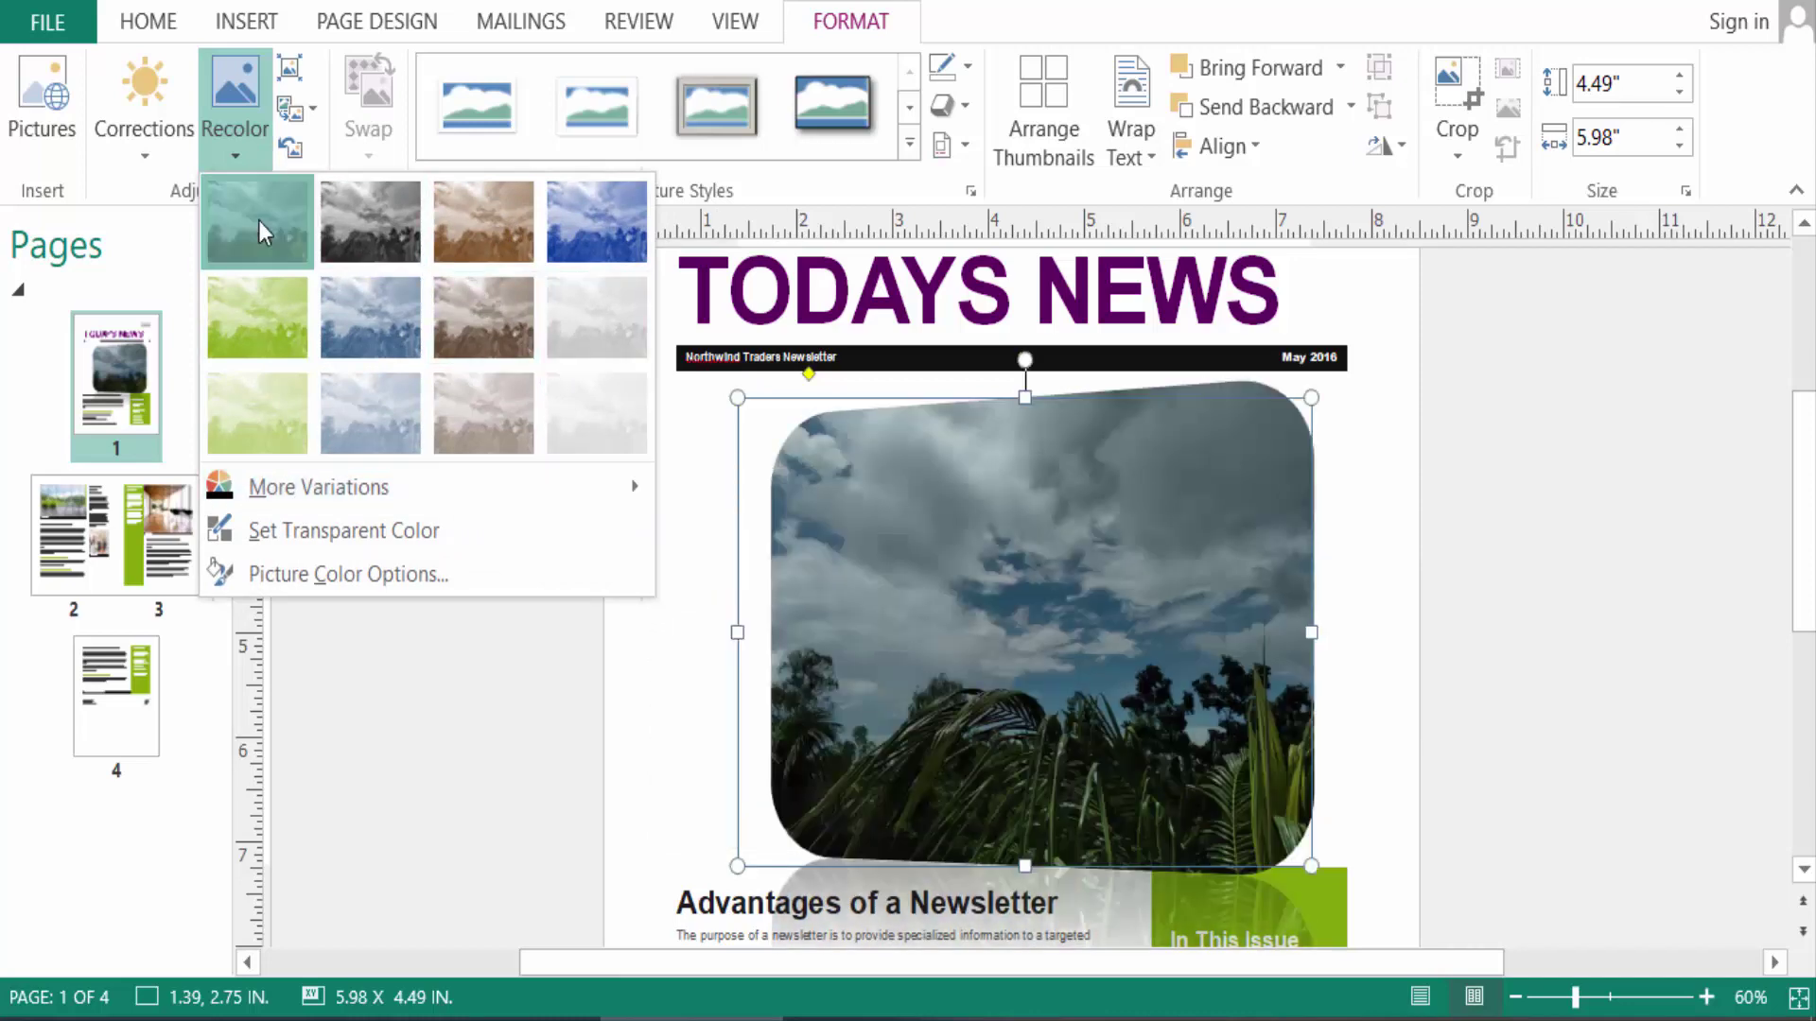
pyautogui.click(258, 219)
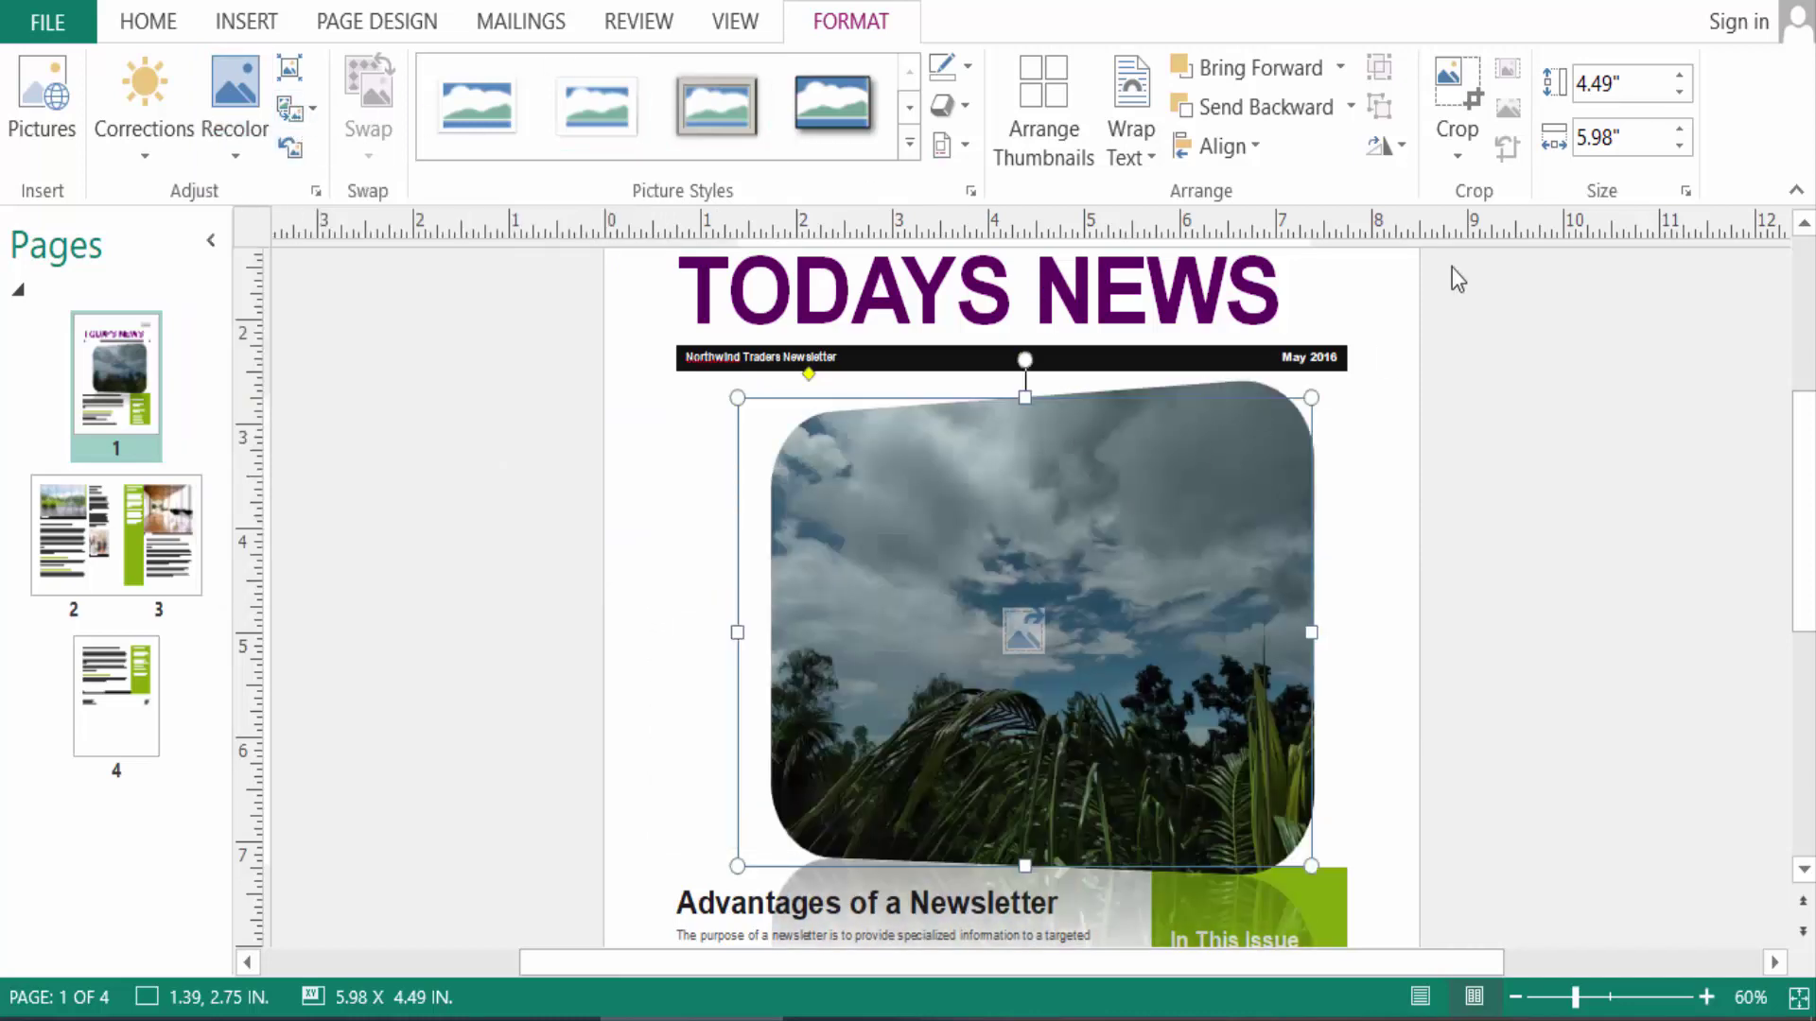
# Crop the photo by shifting the picture left inside its frame.
pyautogui.click(1462, 143)
pyautogui.click(1462, 147)
pyautogui.moveTo(1175, 580)
pyautogui.mouseDown()
pyautogui.moveTo(1109, 576)
pyautogui.moveTo(1202, 576)
pyautogui.moveTo(1179, 564)
pyautogui.moveTo(1180, 582)
pyautogui.mouseUp()
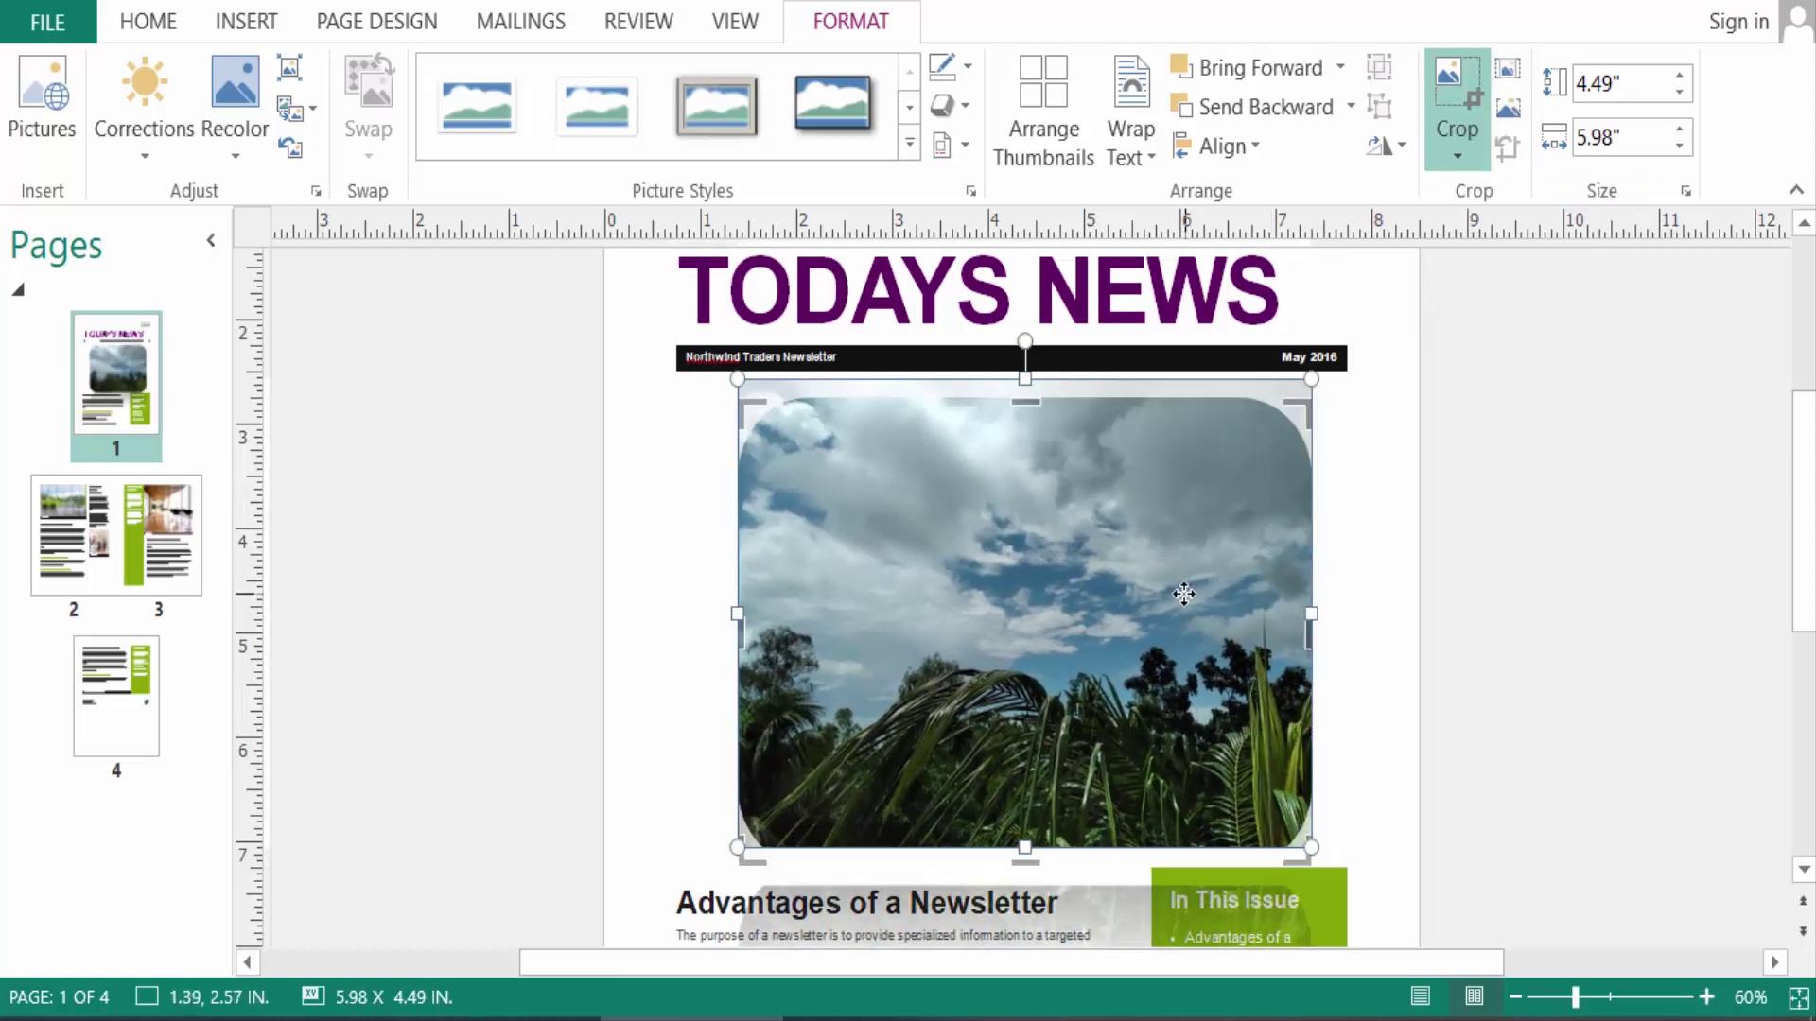
pyautogui.click(1455, 106)
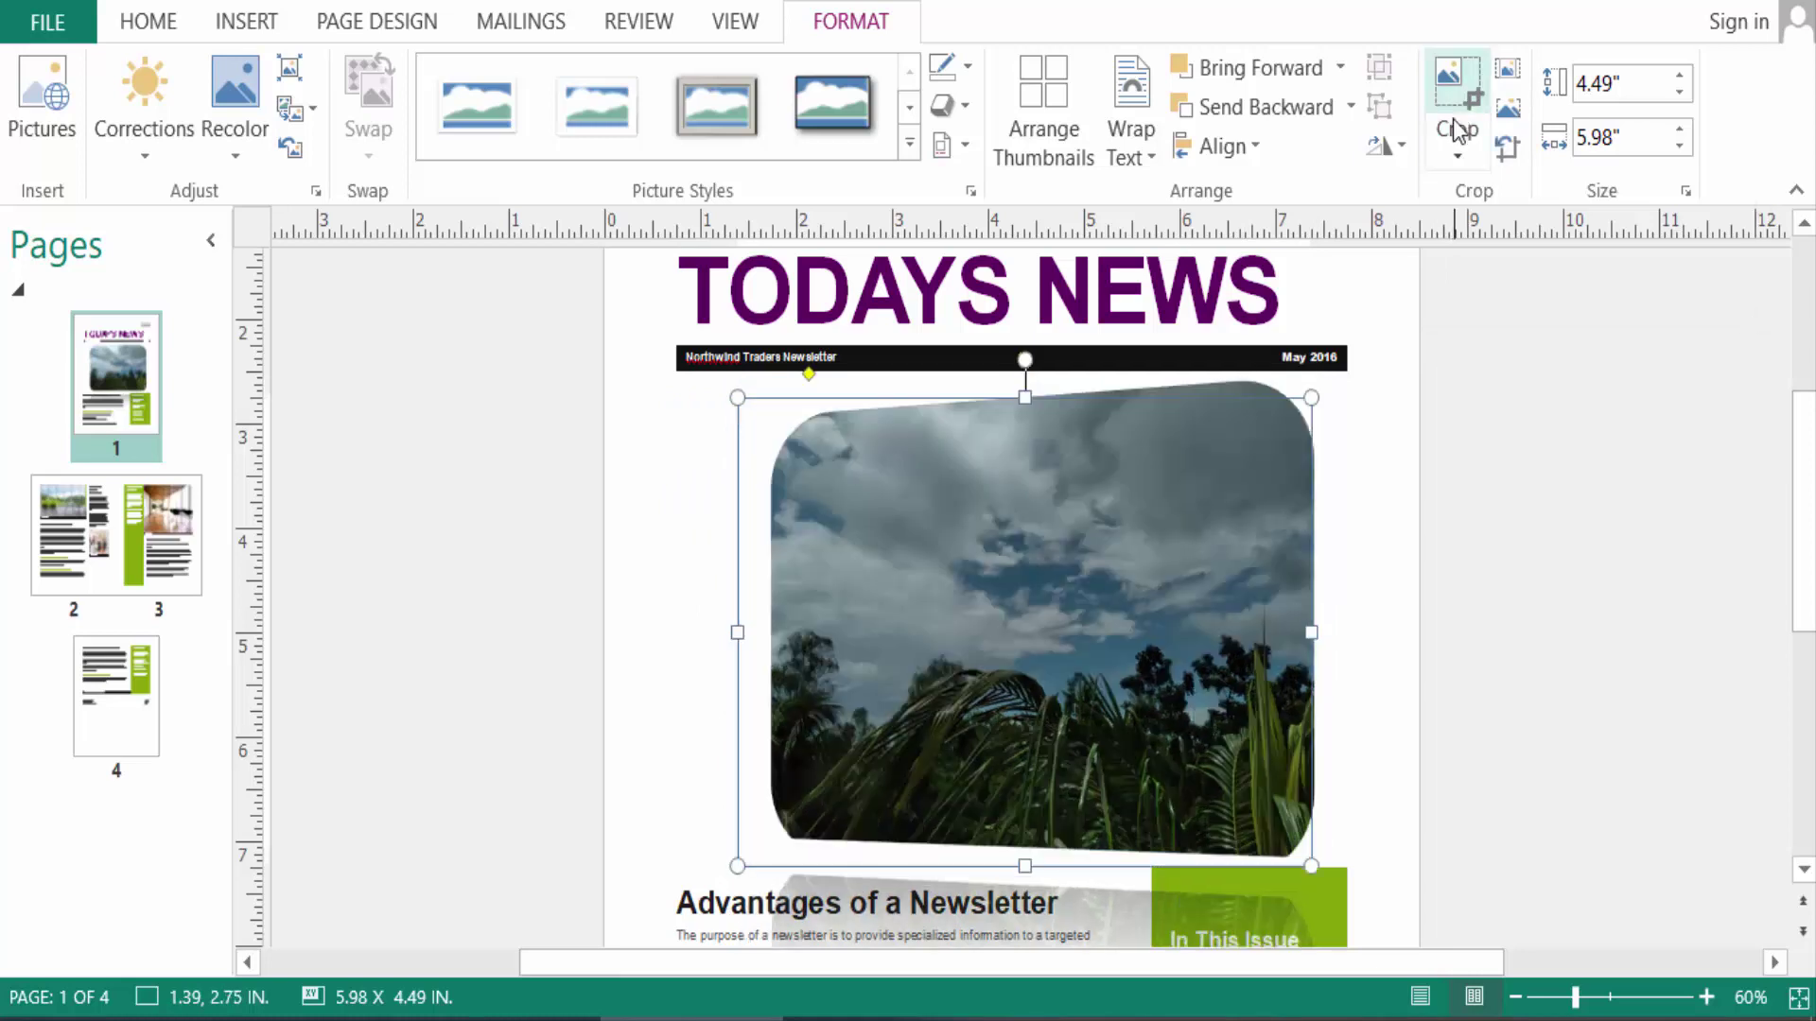
pyautogui.click(291, 152)
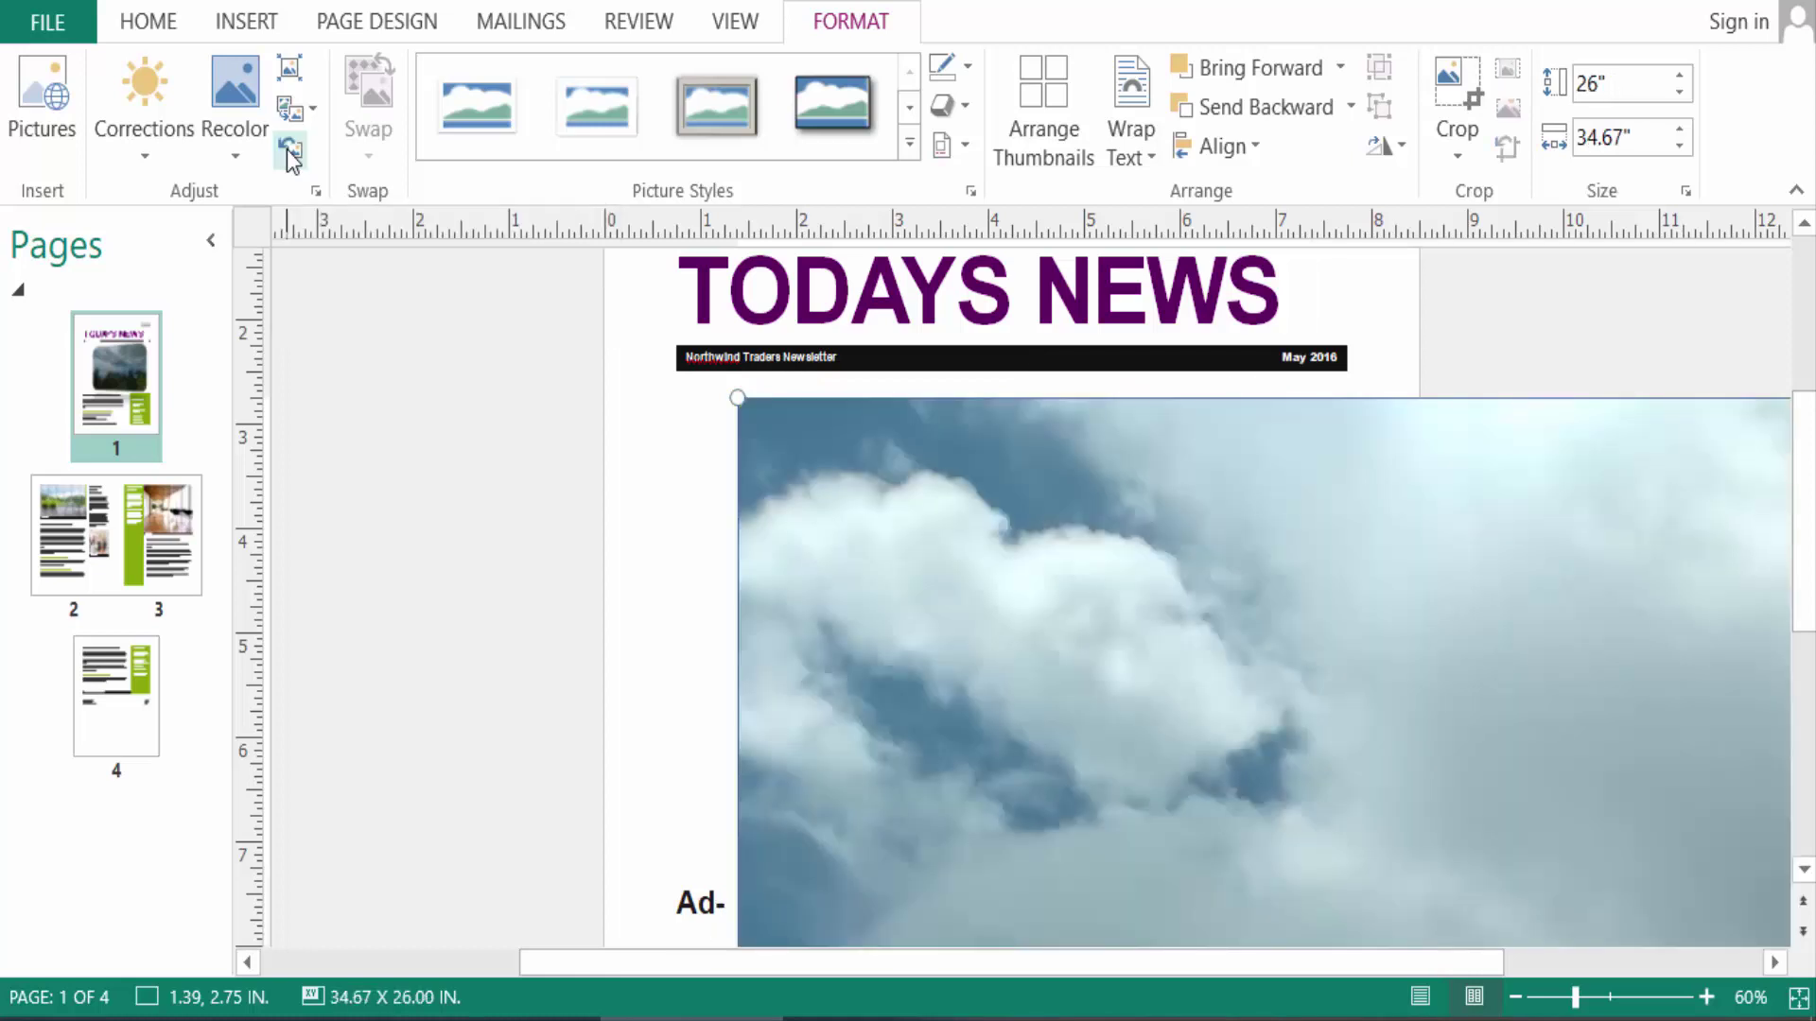
pyautogui.moveTo(1198, 673); pyautogui.dragTo(1196, 673)
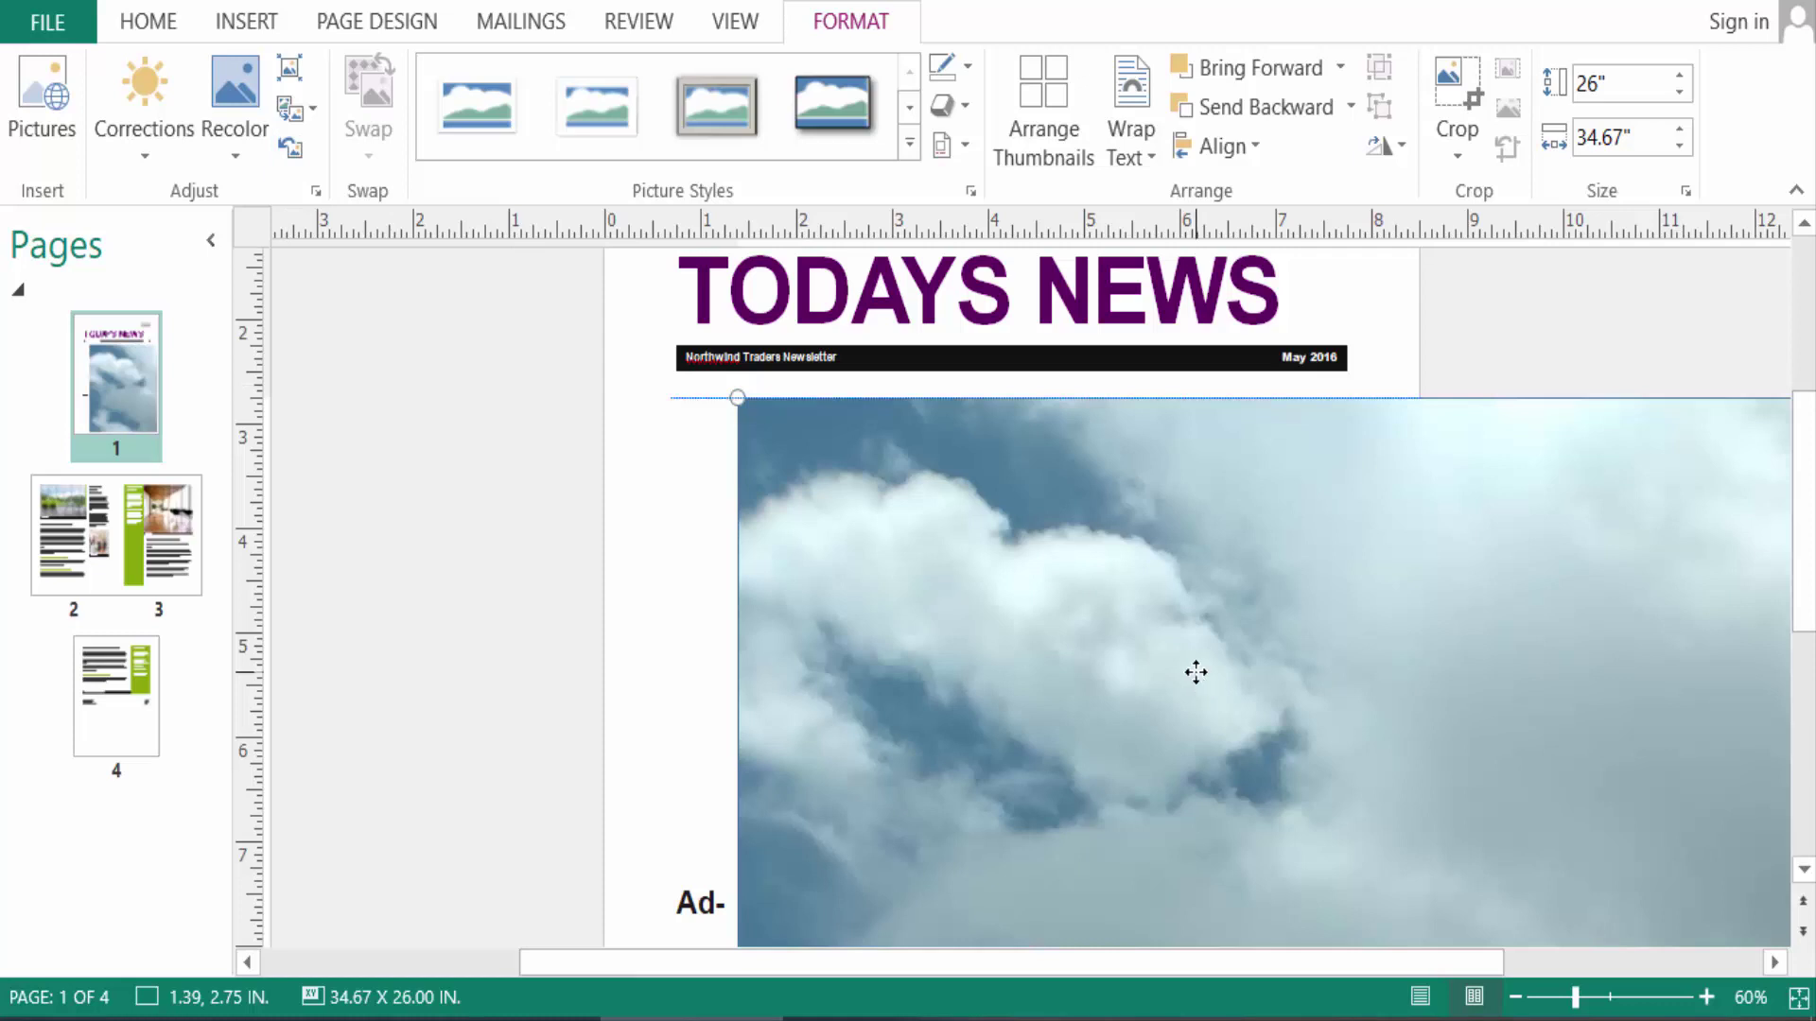
pyautogui.hotkey('ctrl', 'z')
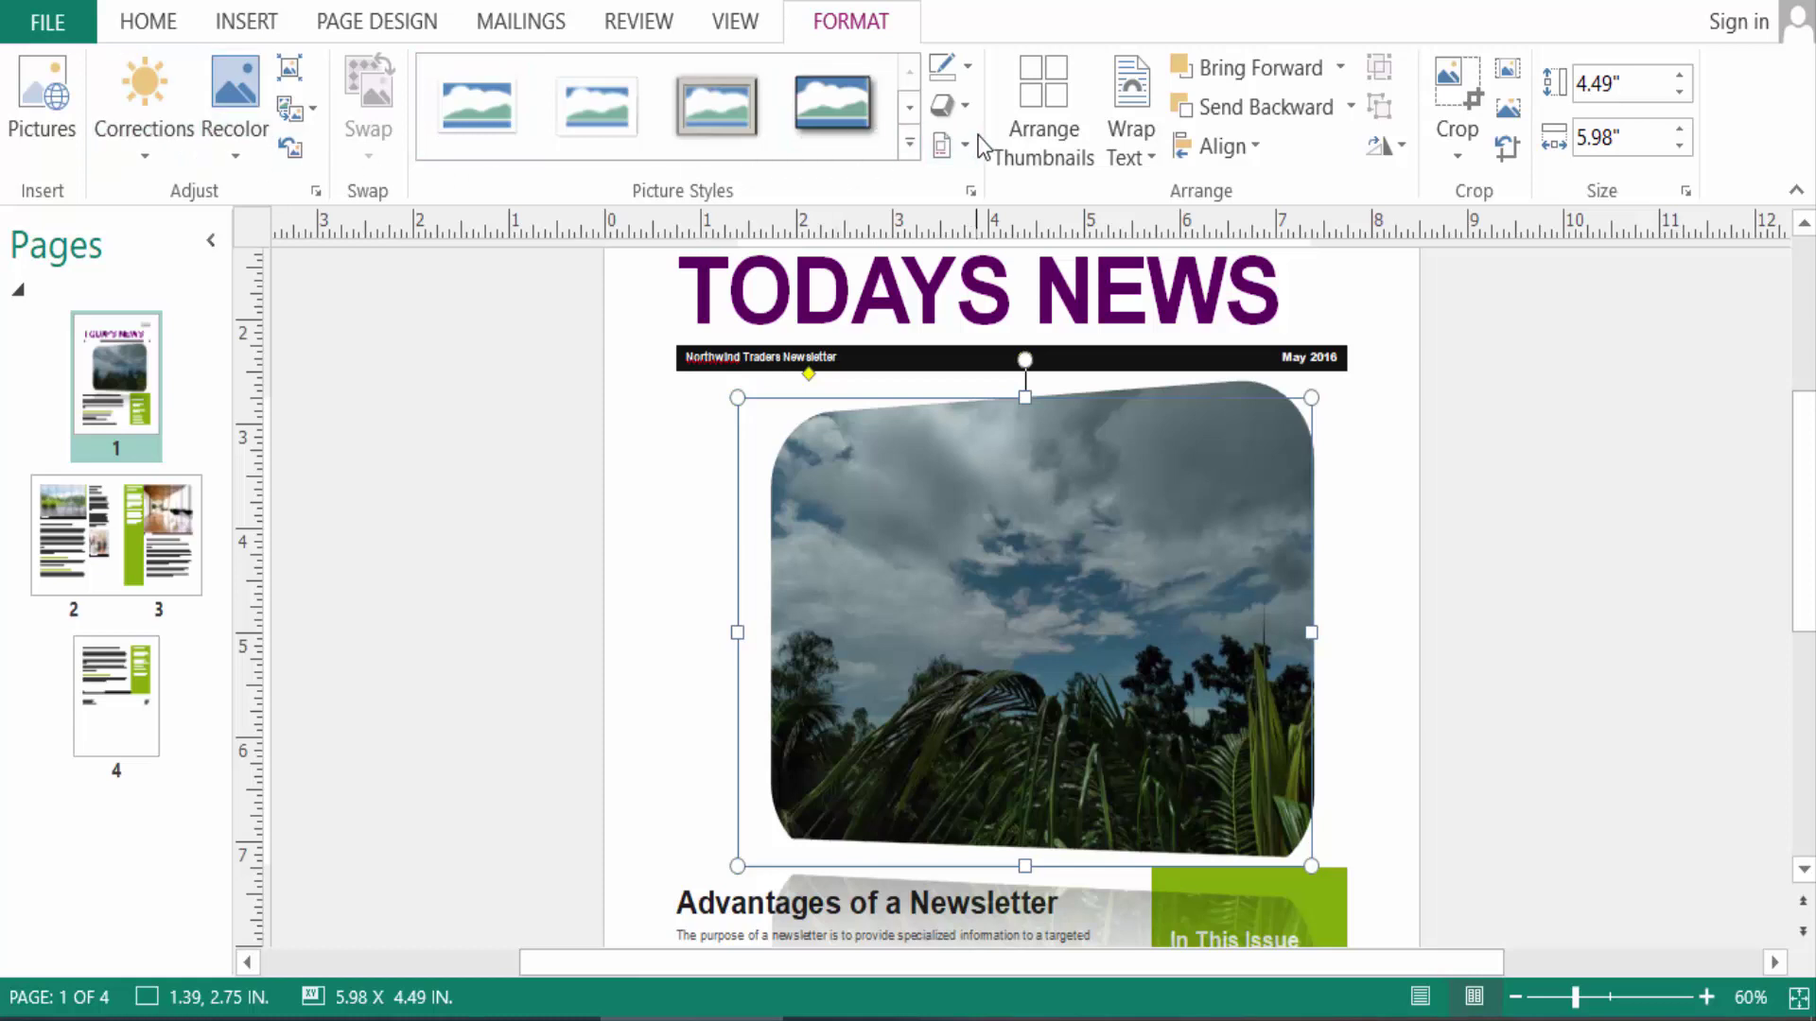
# Set the photo's transparency to 61% in Picture Color Options.
pyautogui.click(252, 136)
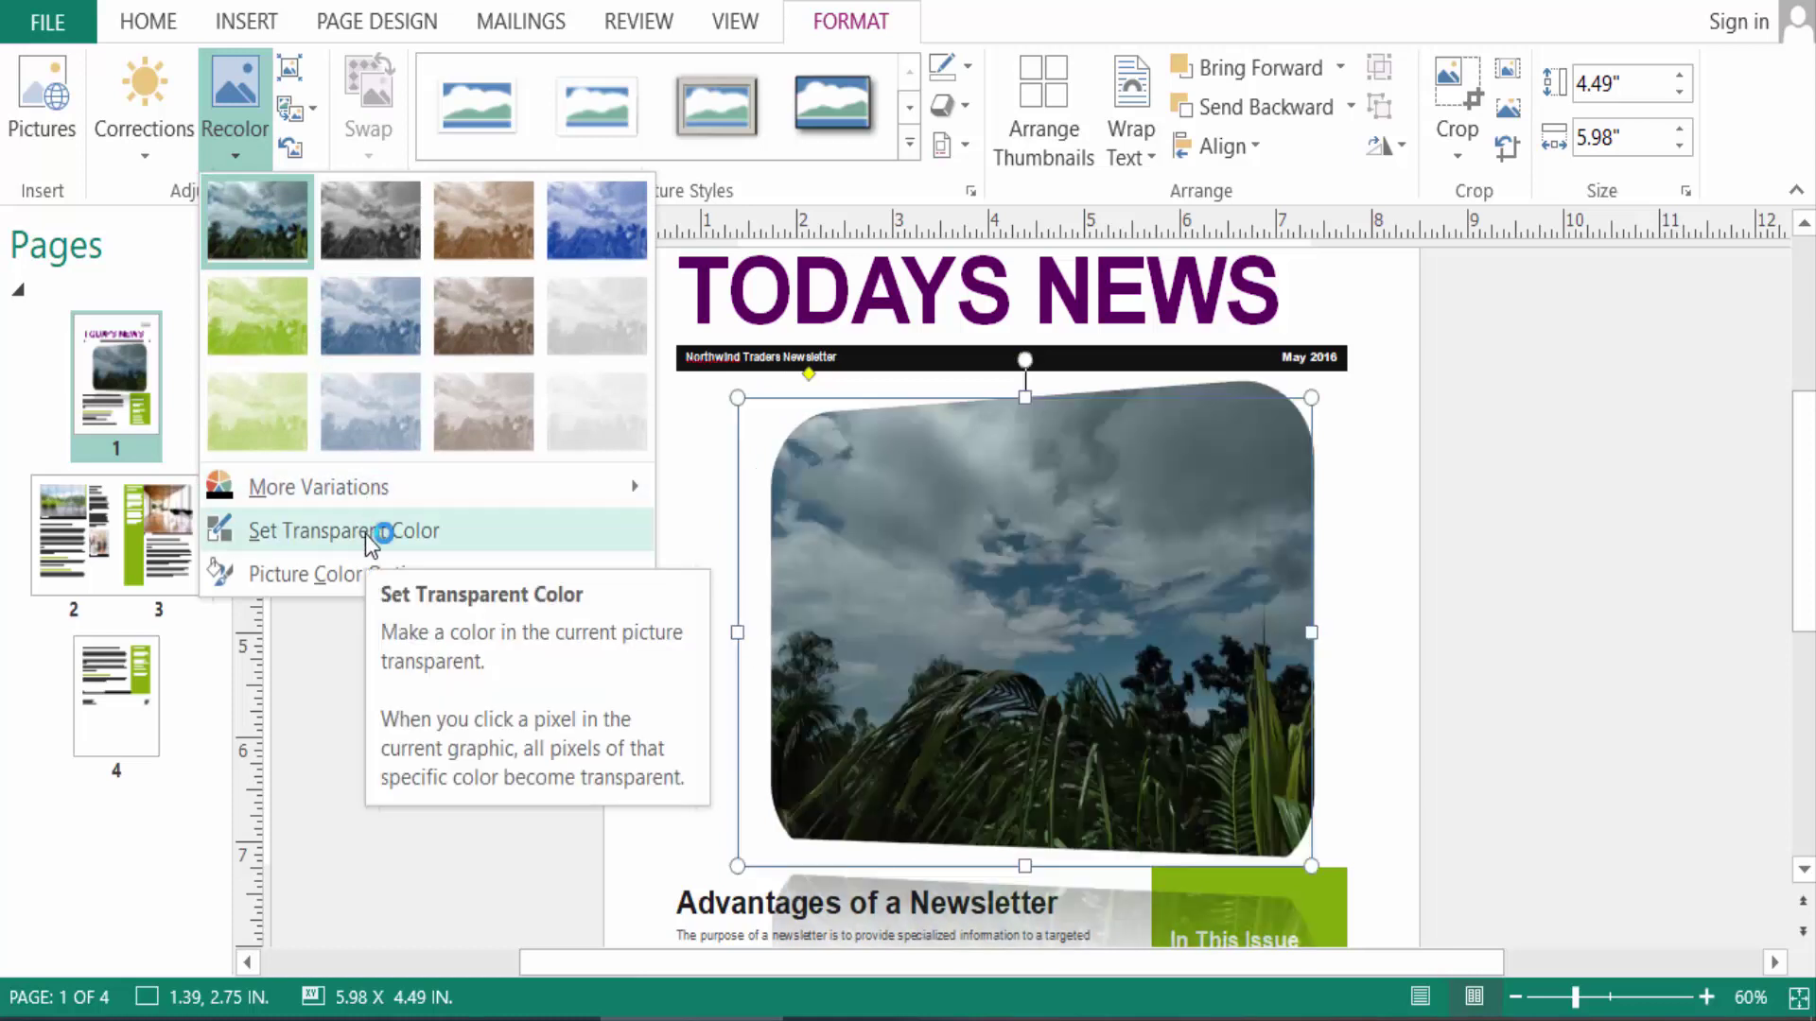
pyautogui.click(430, 577)
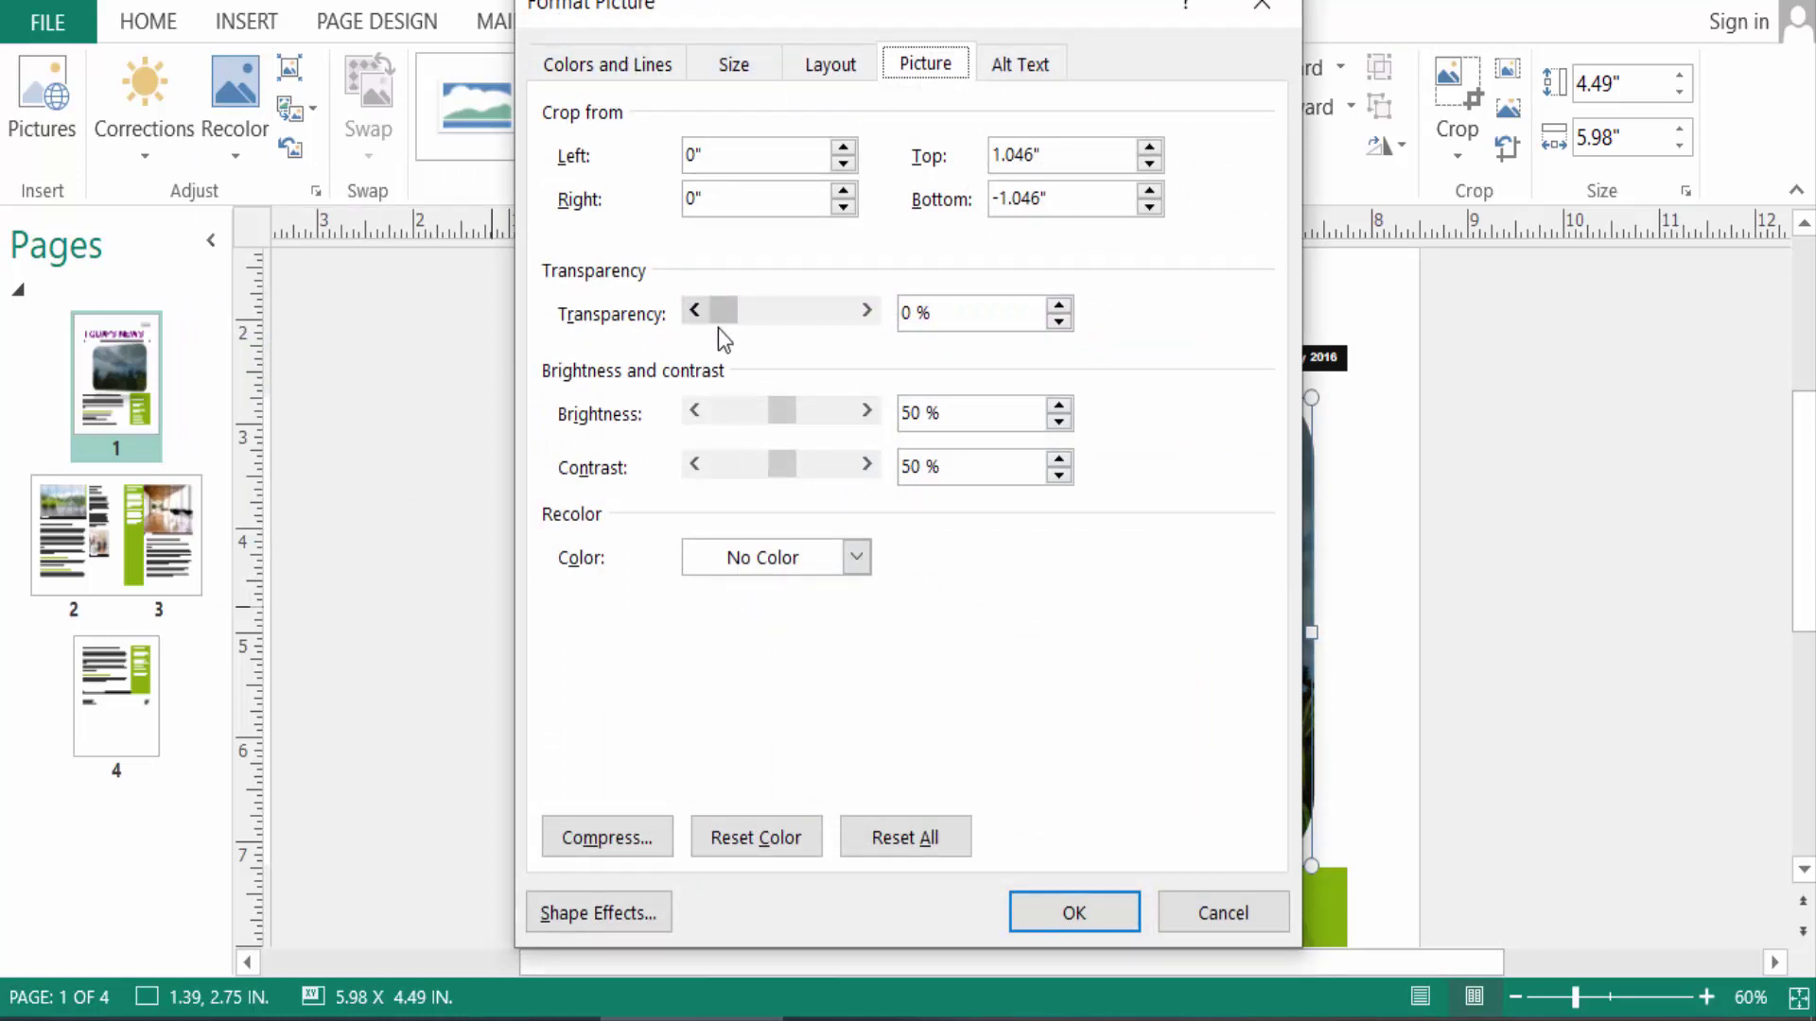
pyautogui.moveTo(833, 5); pyautogui.dragTo(1528, 32)
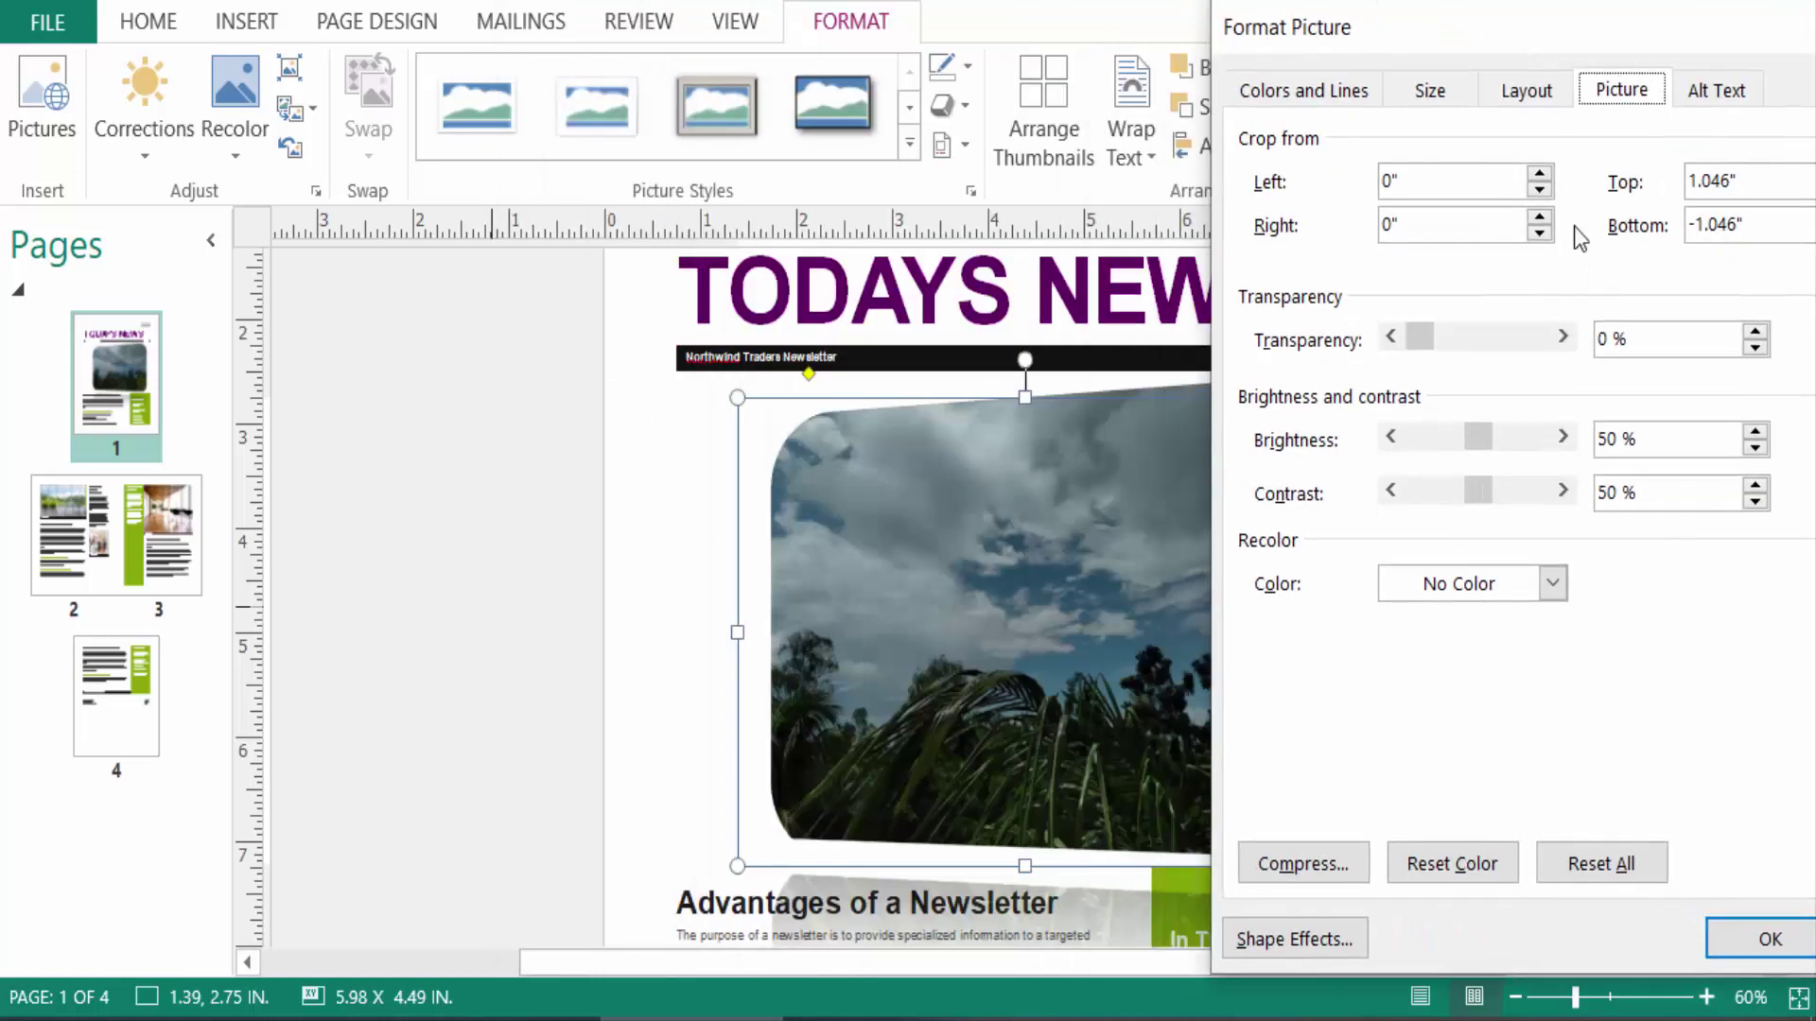
pyautogui.moveTo(1429, 344); pyautogui.dragTo(1490, 348)
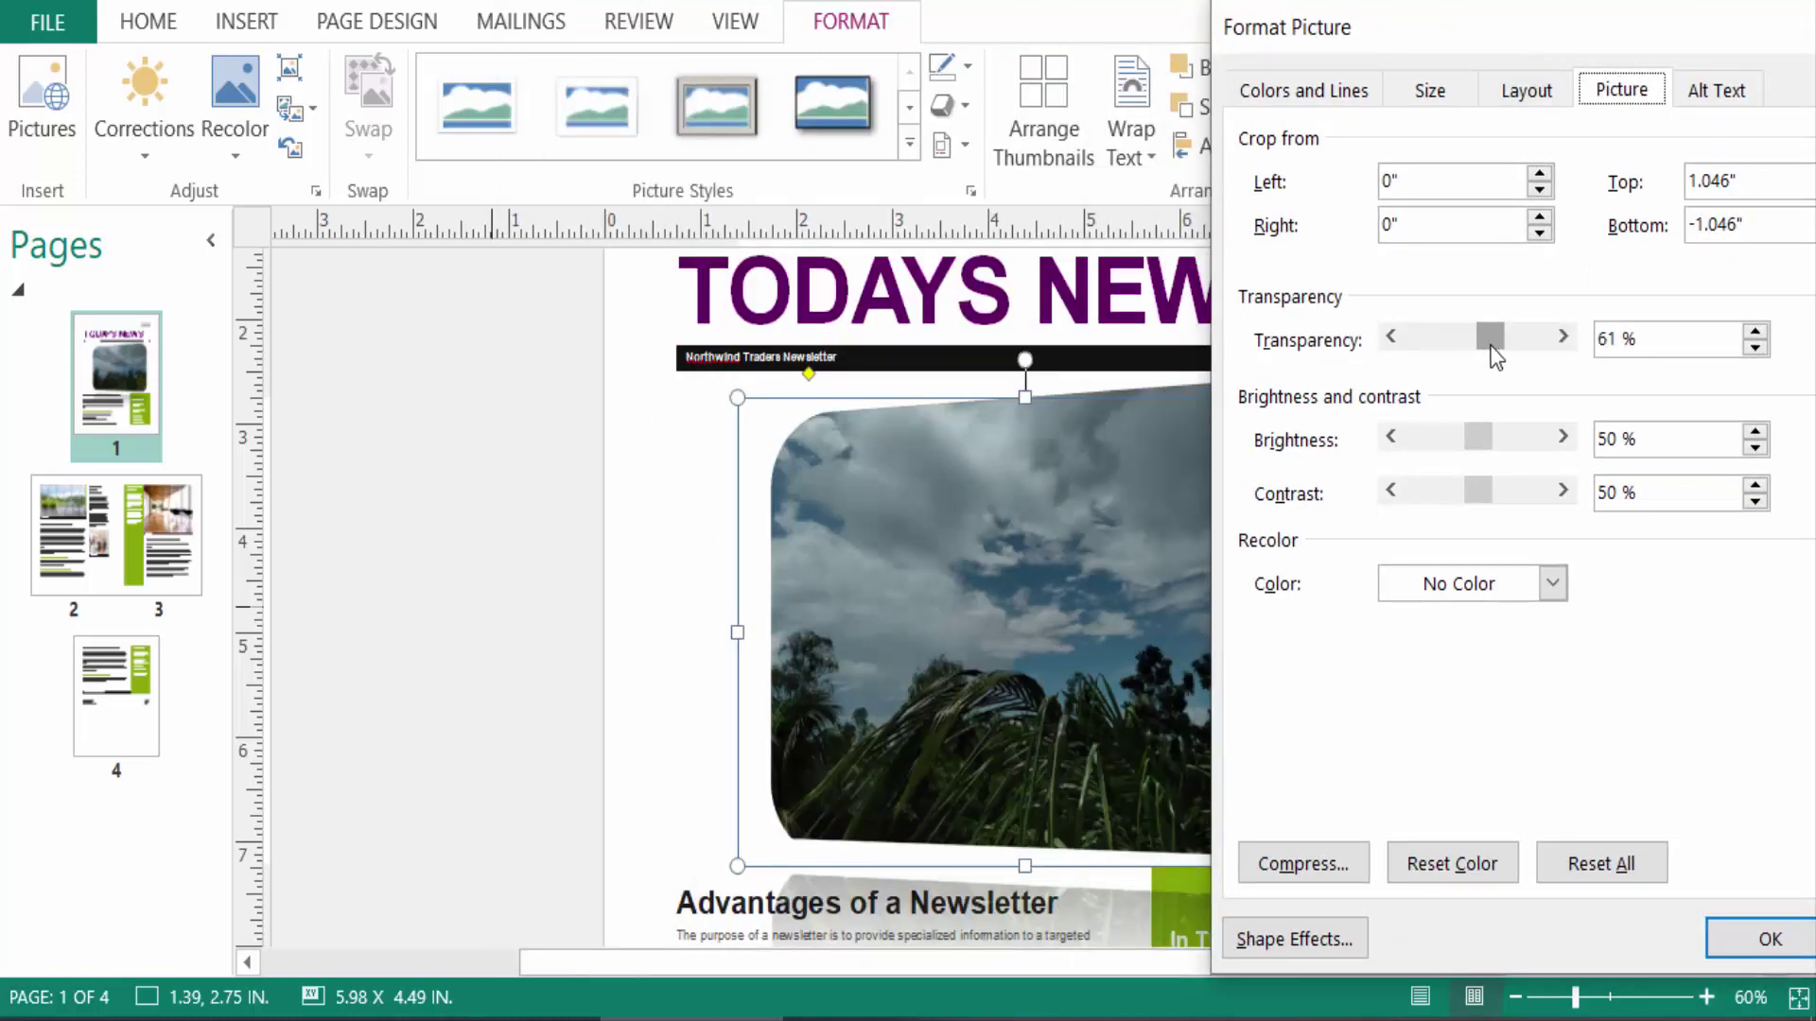
pyautogui.click(1756, 950)
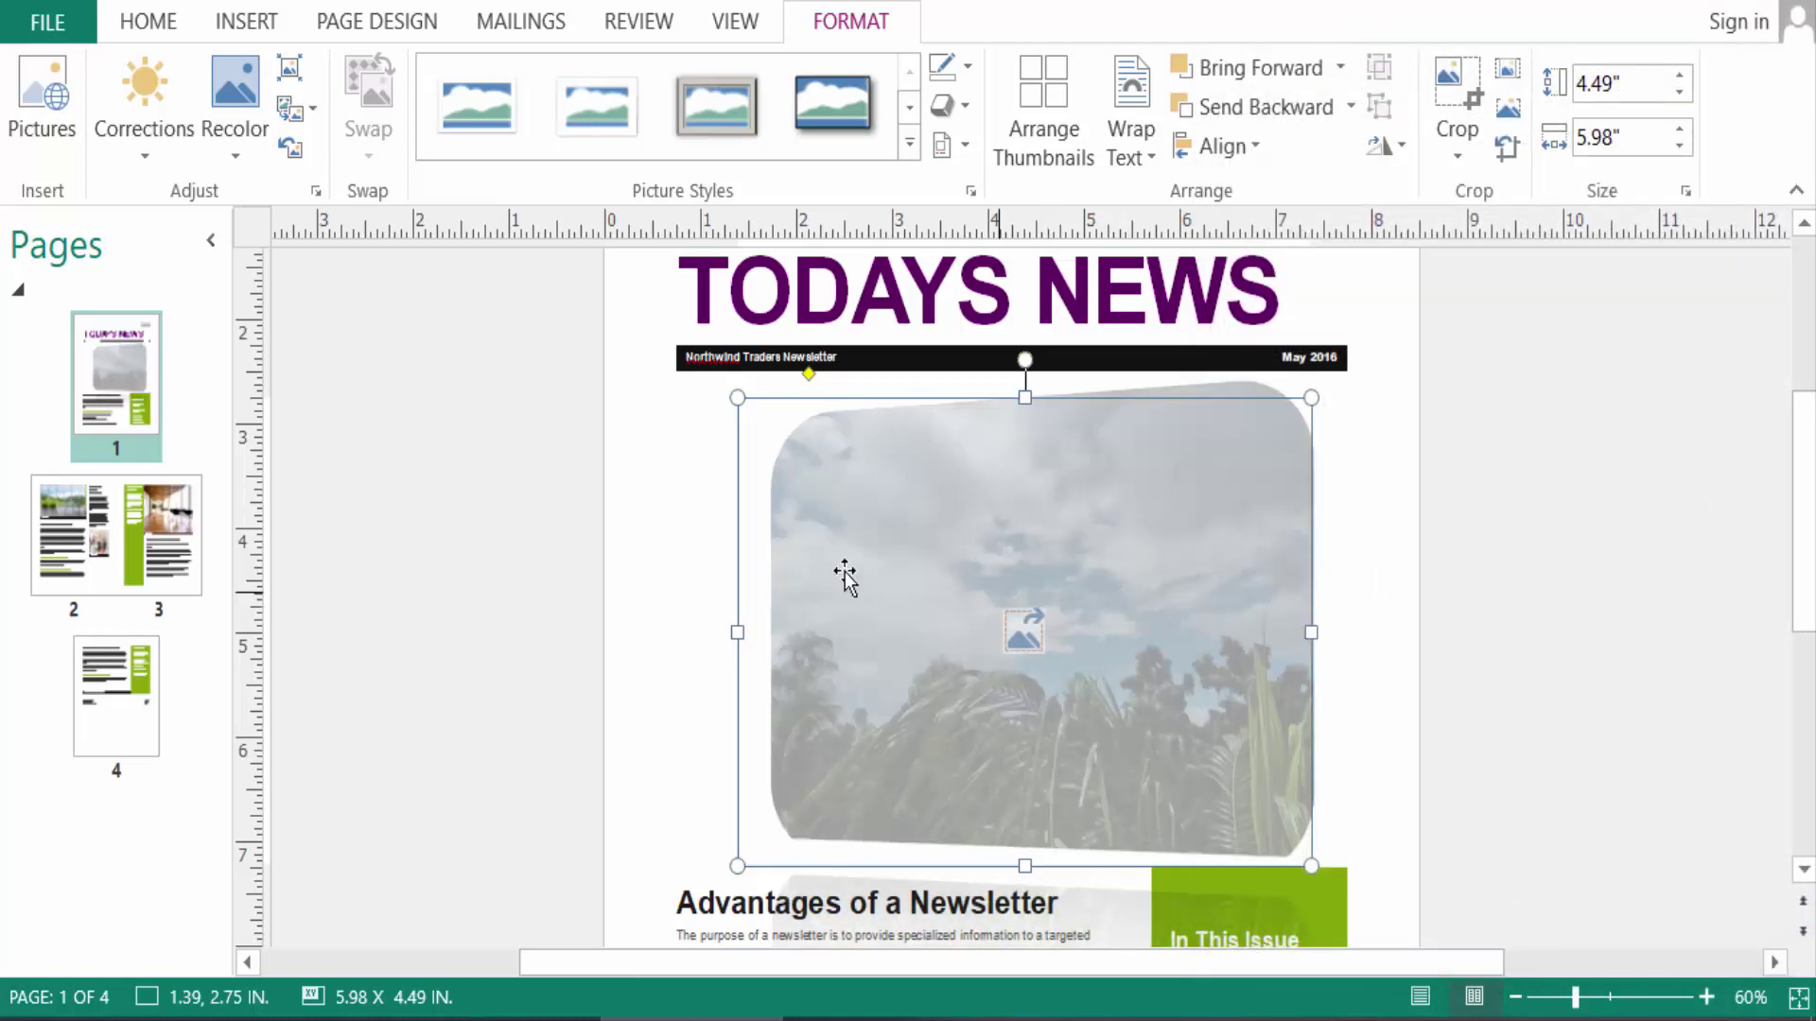
# Browse the Recolor and Corrections options and try making a photo colour transparent.
pyautogui.click(214, 145)
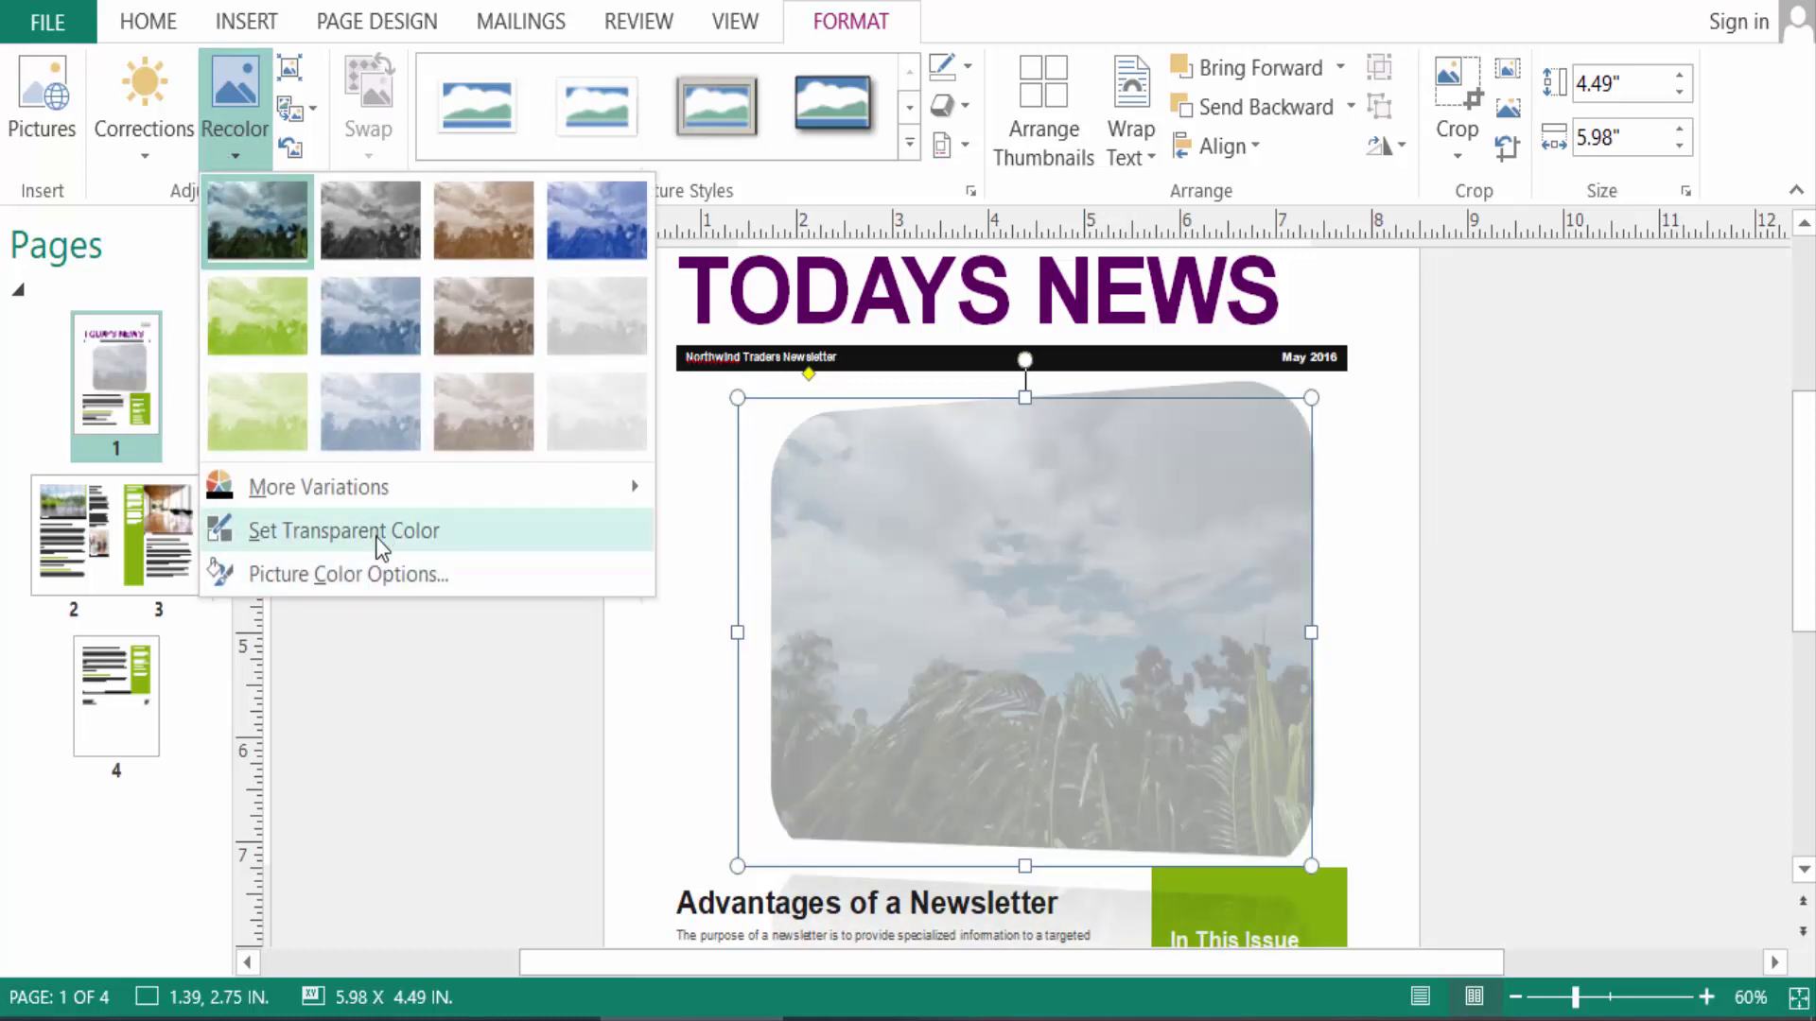
pyautogui.moveTo(537, 481)
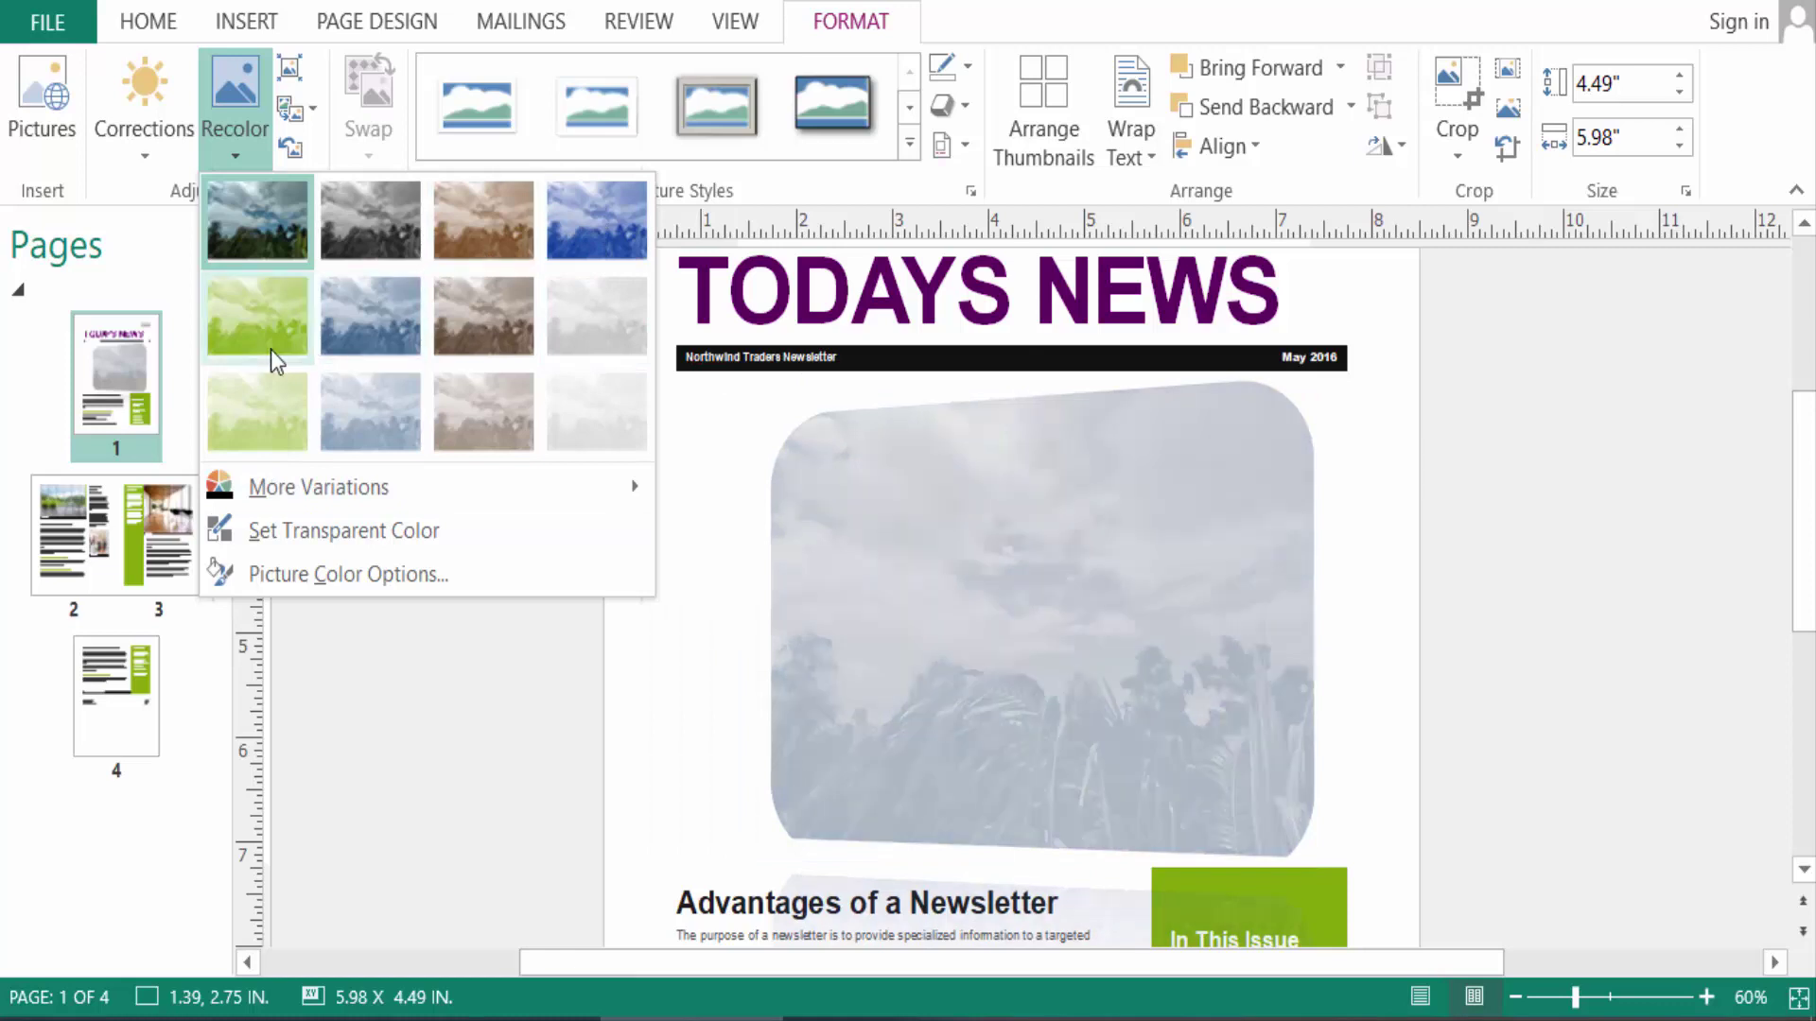
pyautogui.click(133, 155)
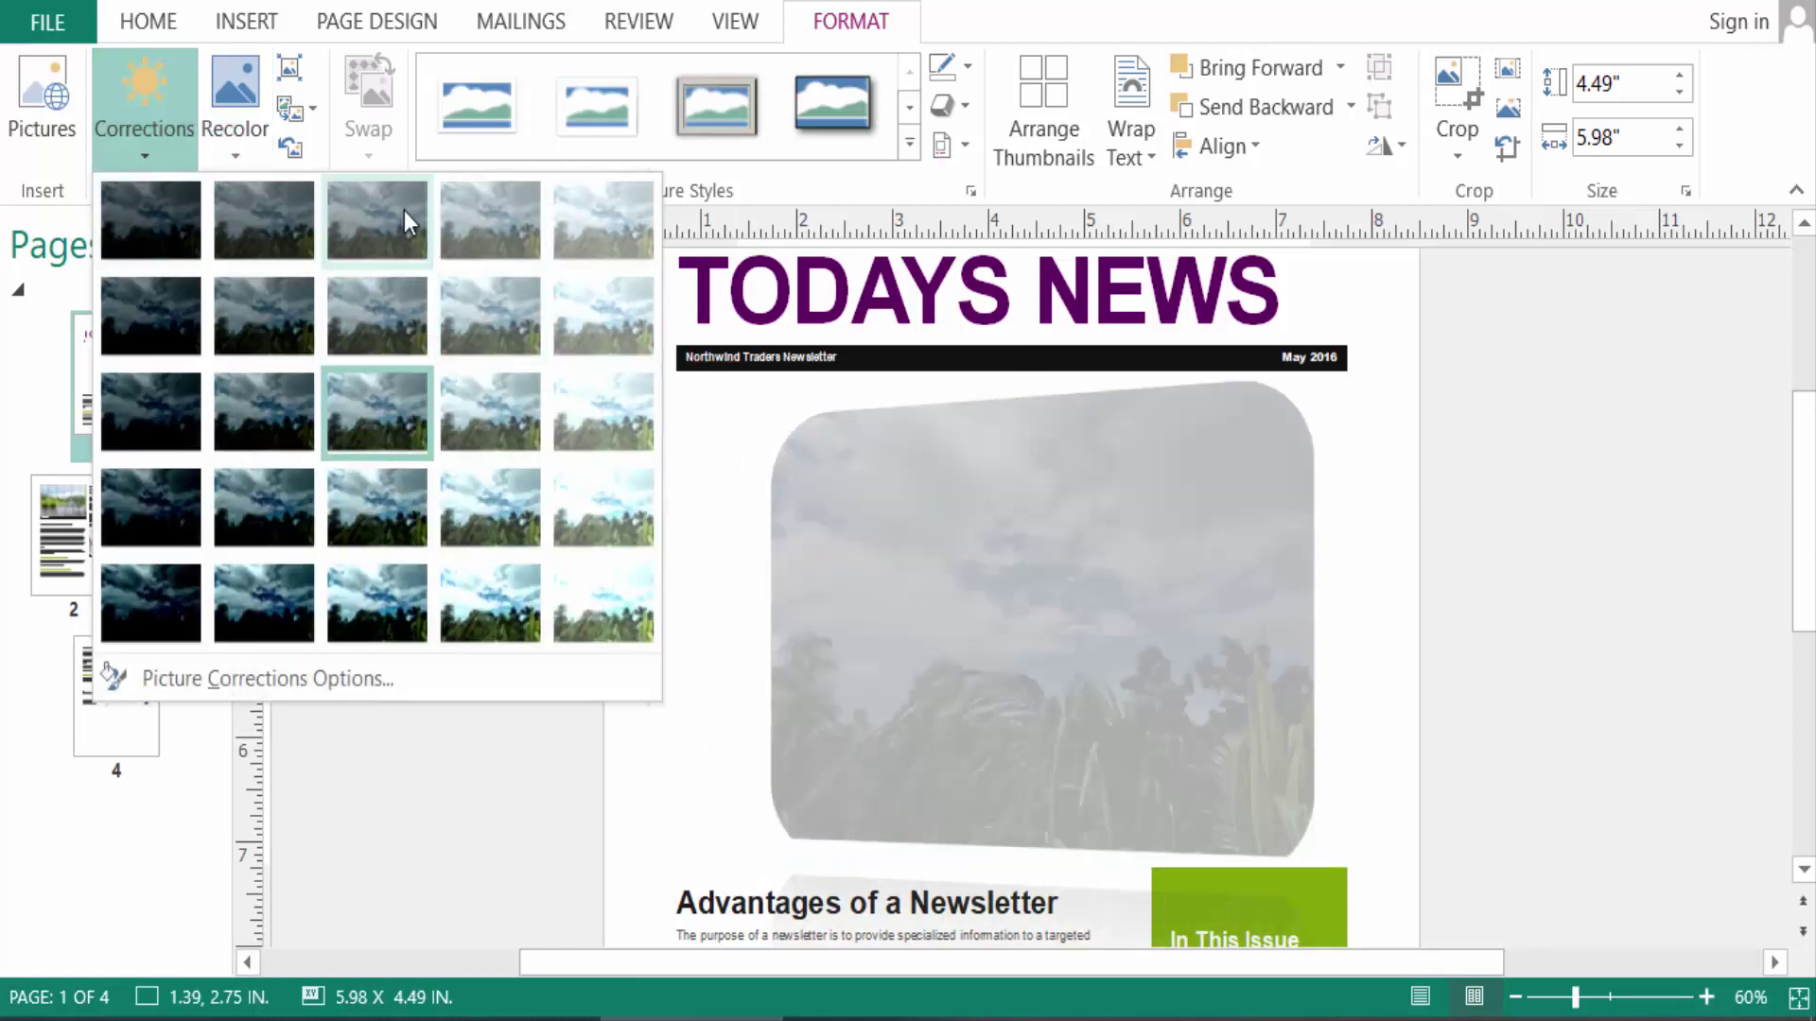
pyautogui.click(243, 139)
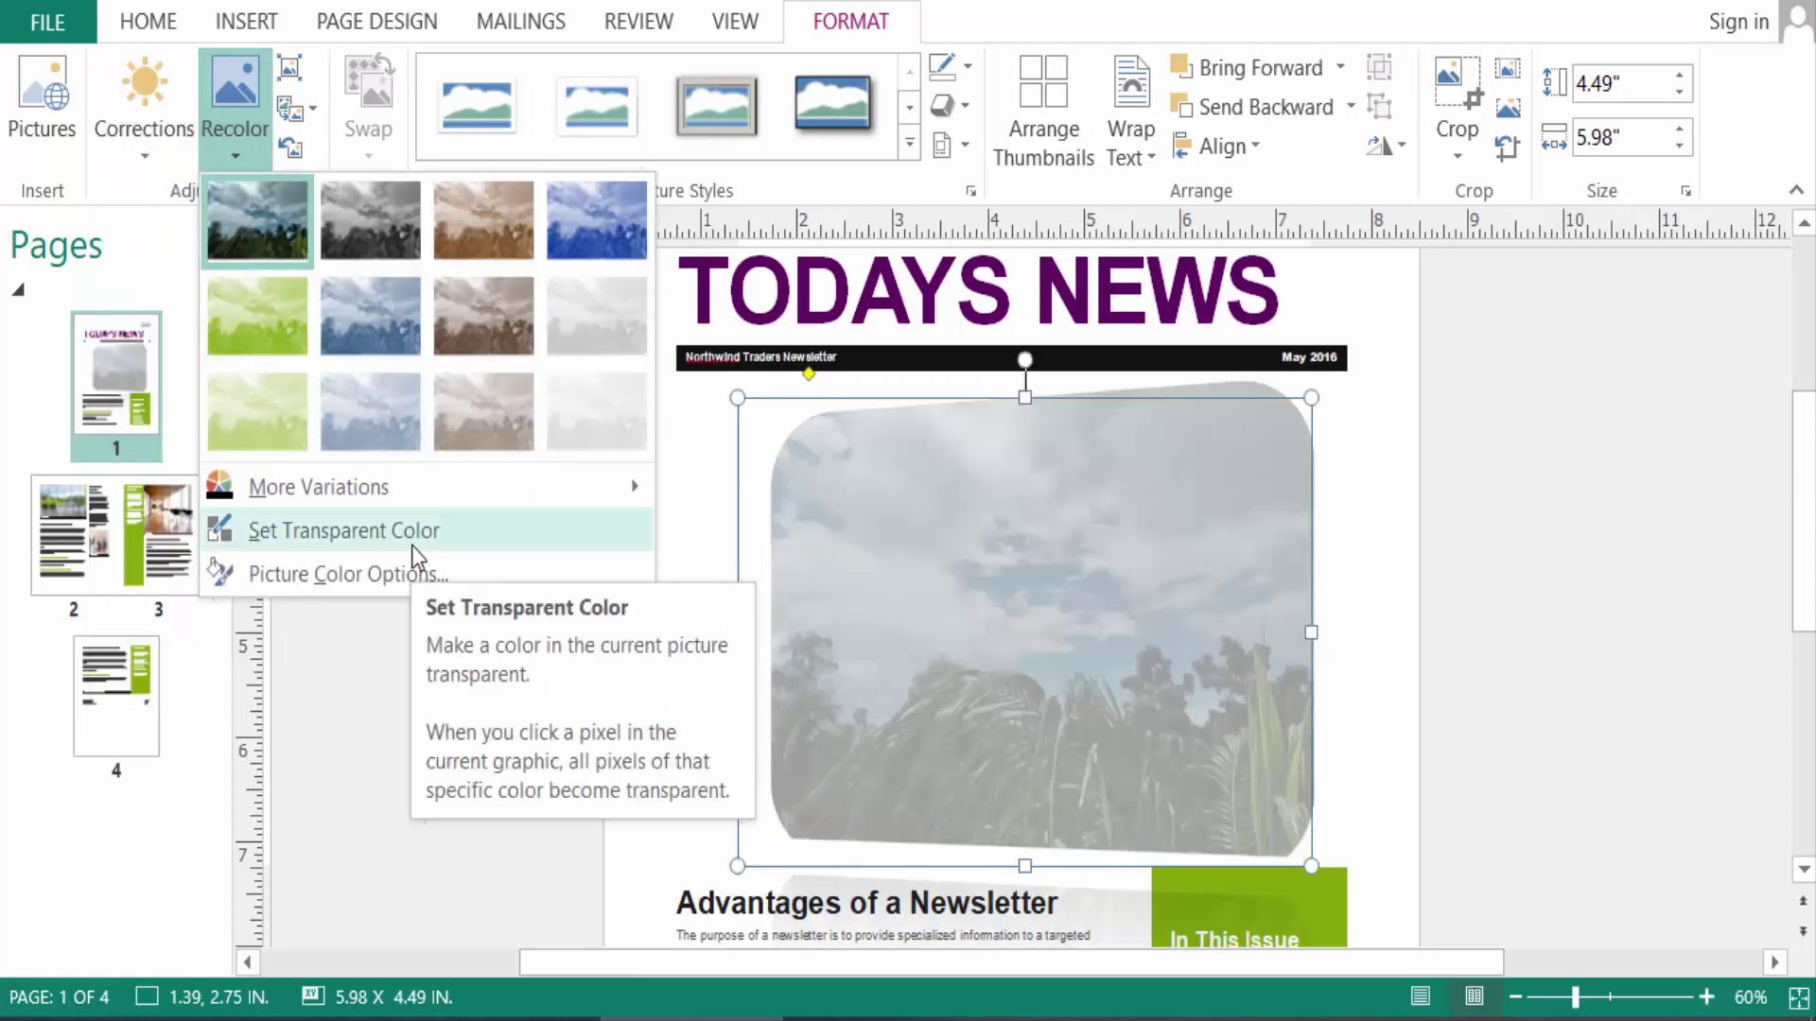
pyautogui.click(456, 531)
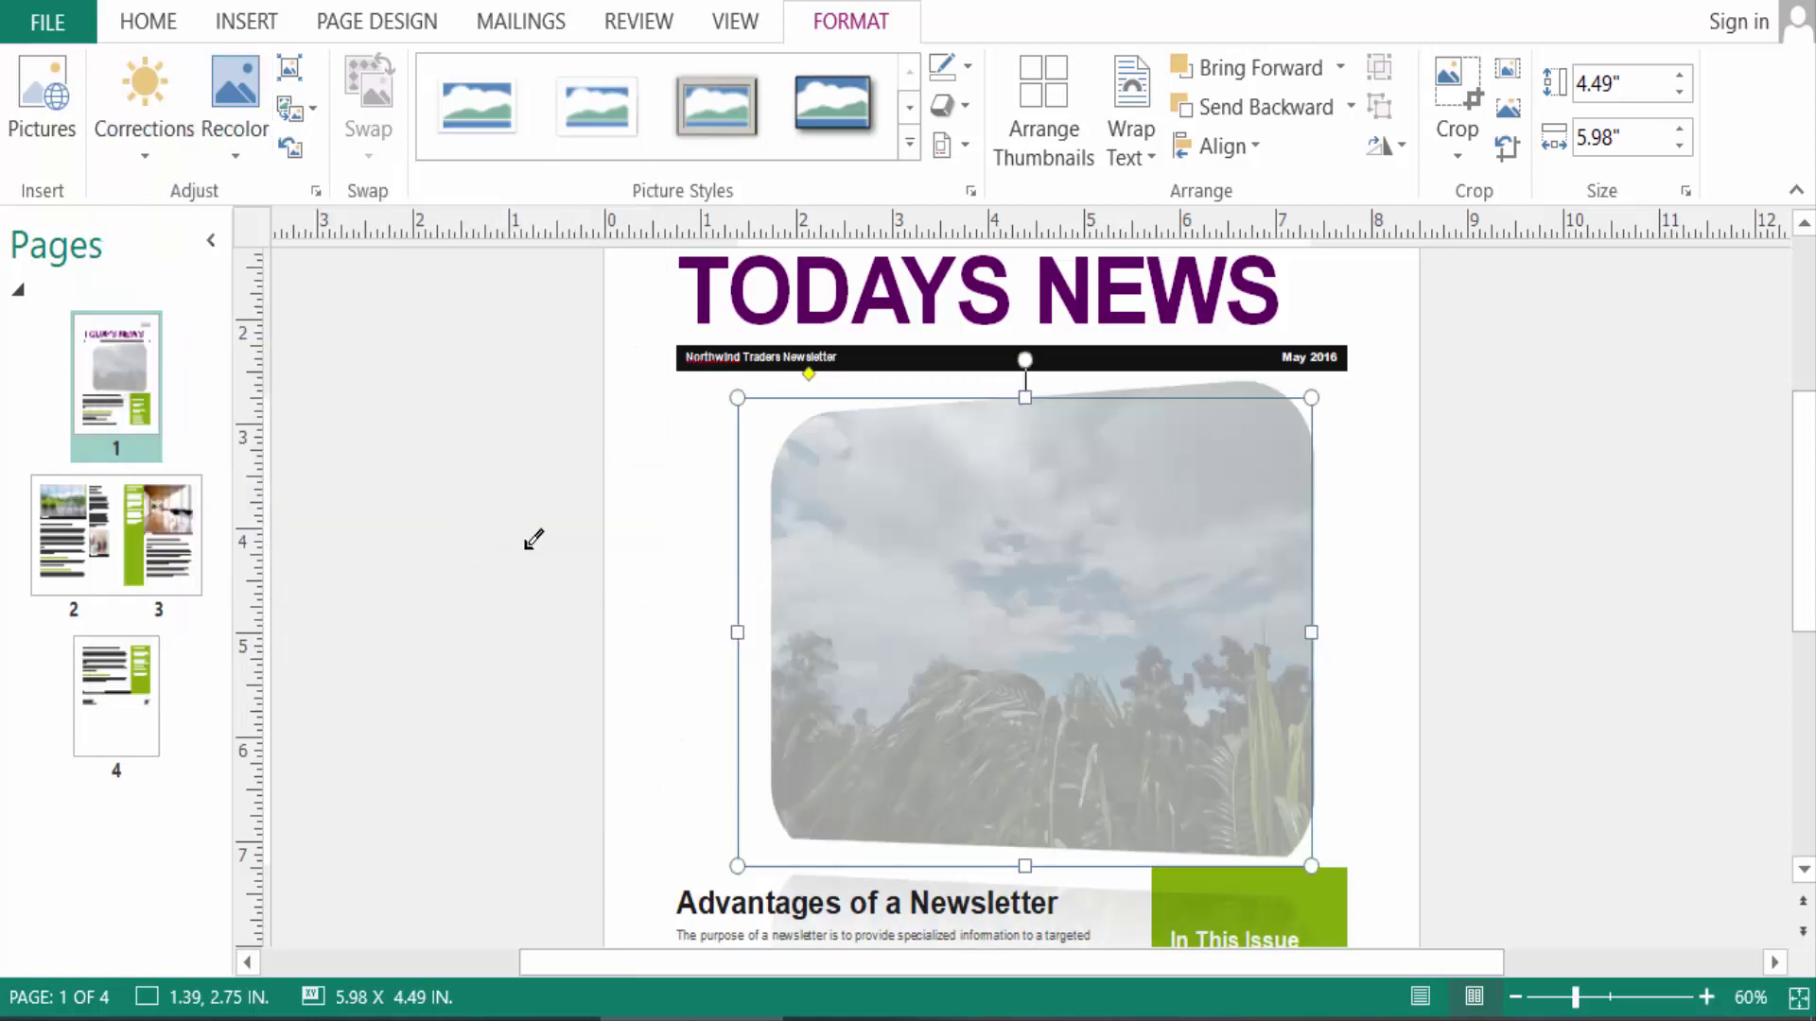
# Reset the photo's transparency to 0% in Picture Color Options.
pyautogui.click(248, 148)
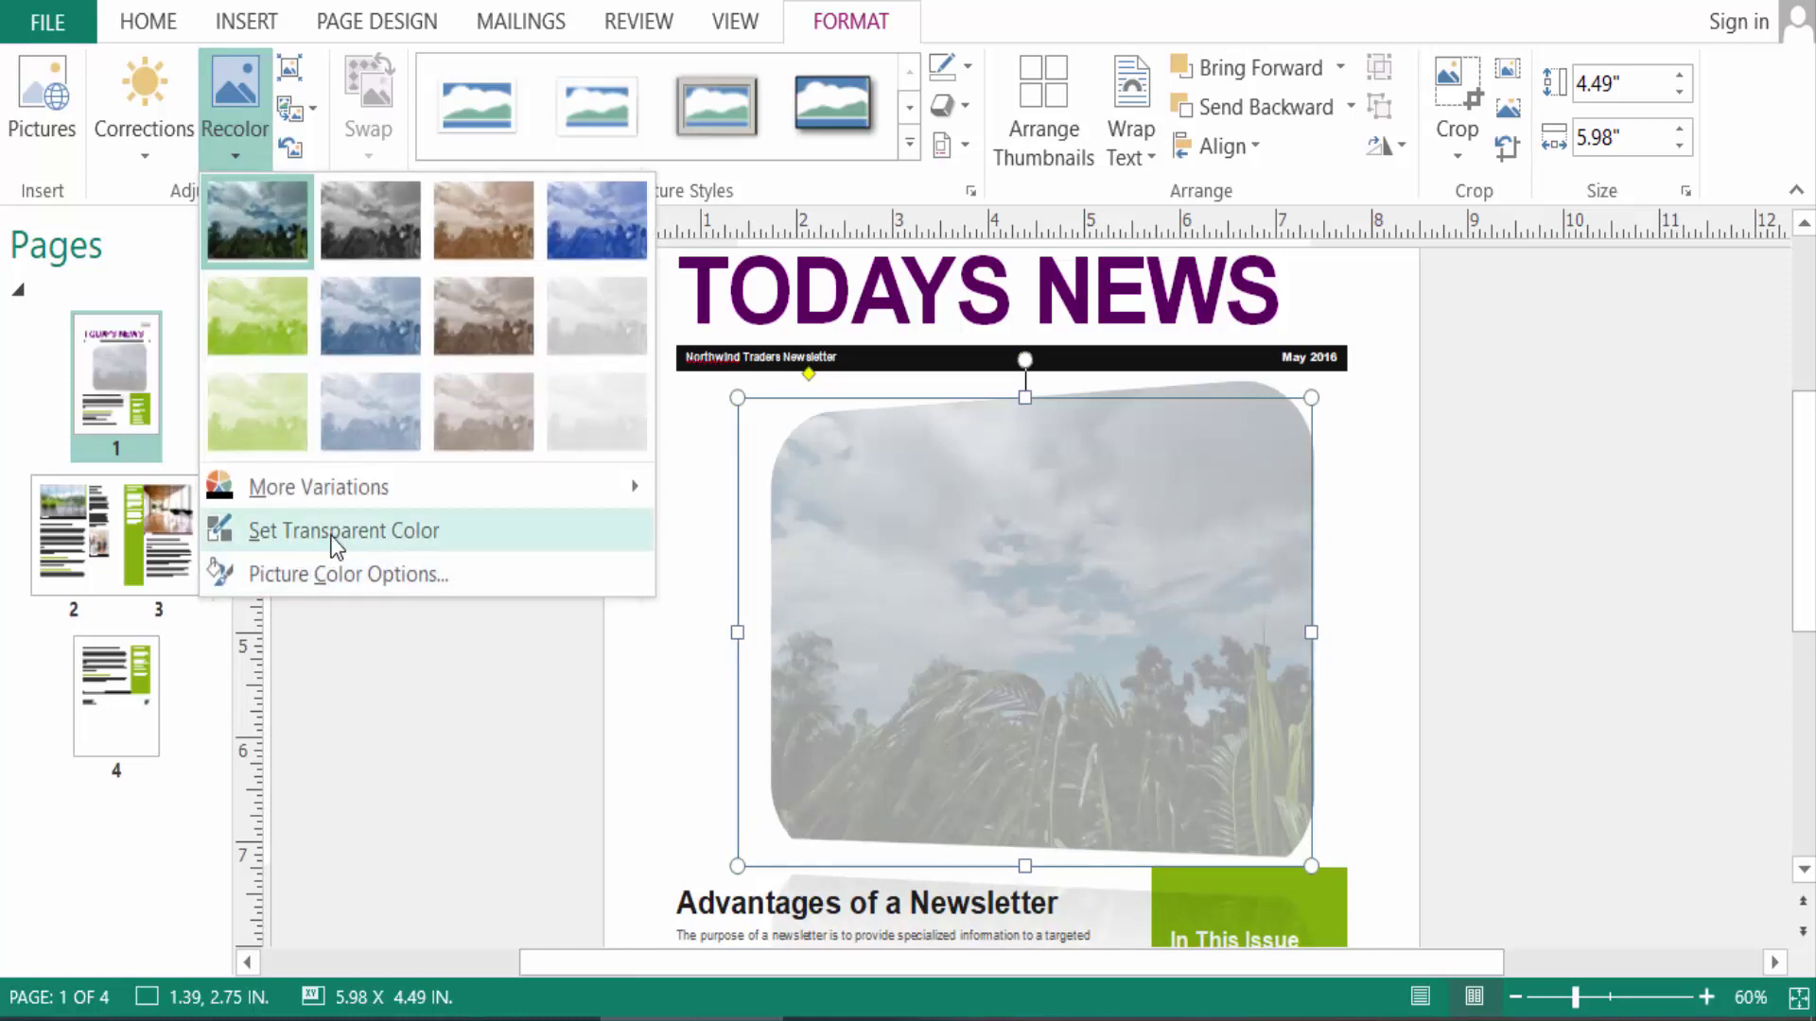
pyautogui.click(351, 571)
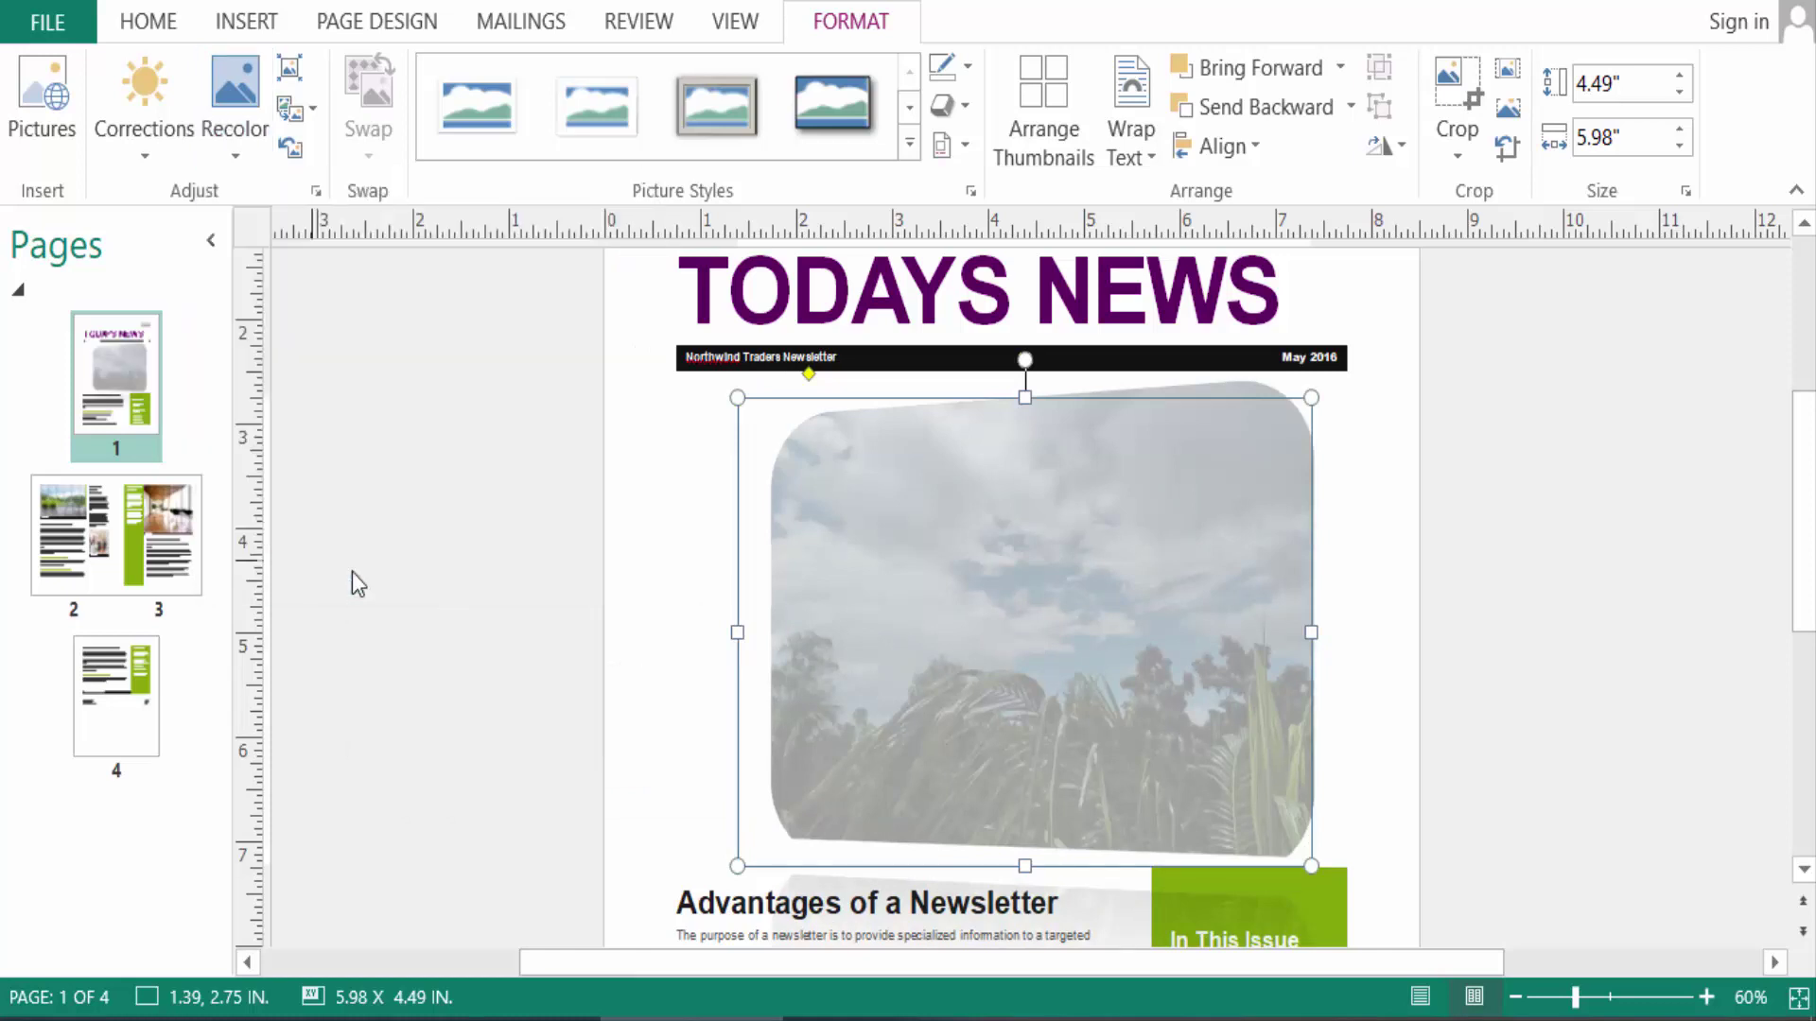
pyautogui.moveTo(798, 303); pyautogui.dragTo(695, 314)
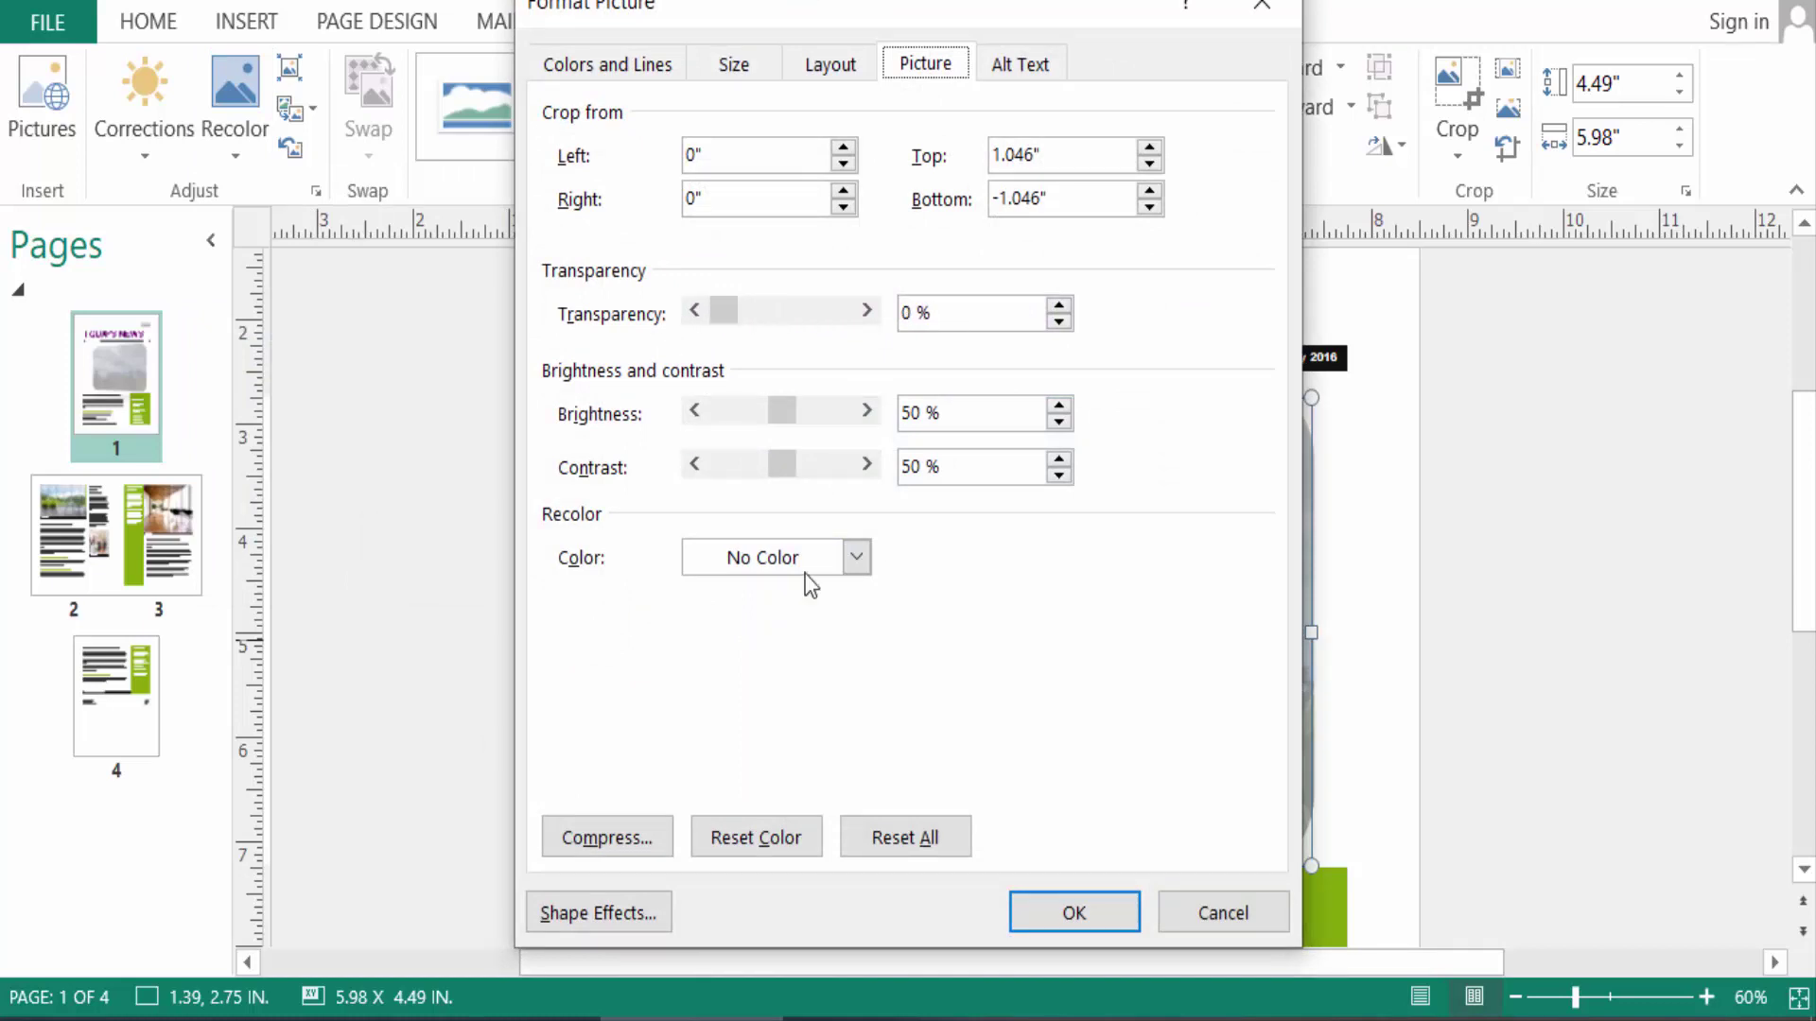
pyautogui.click(1092, 913)
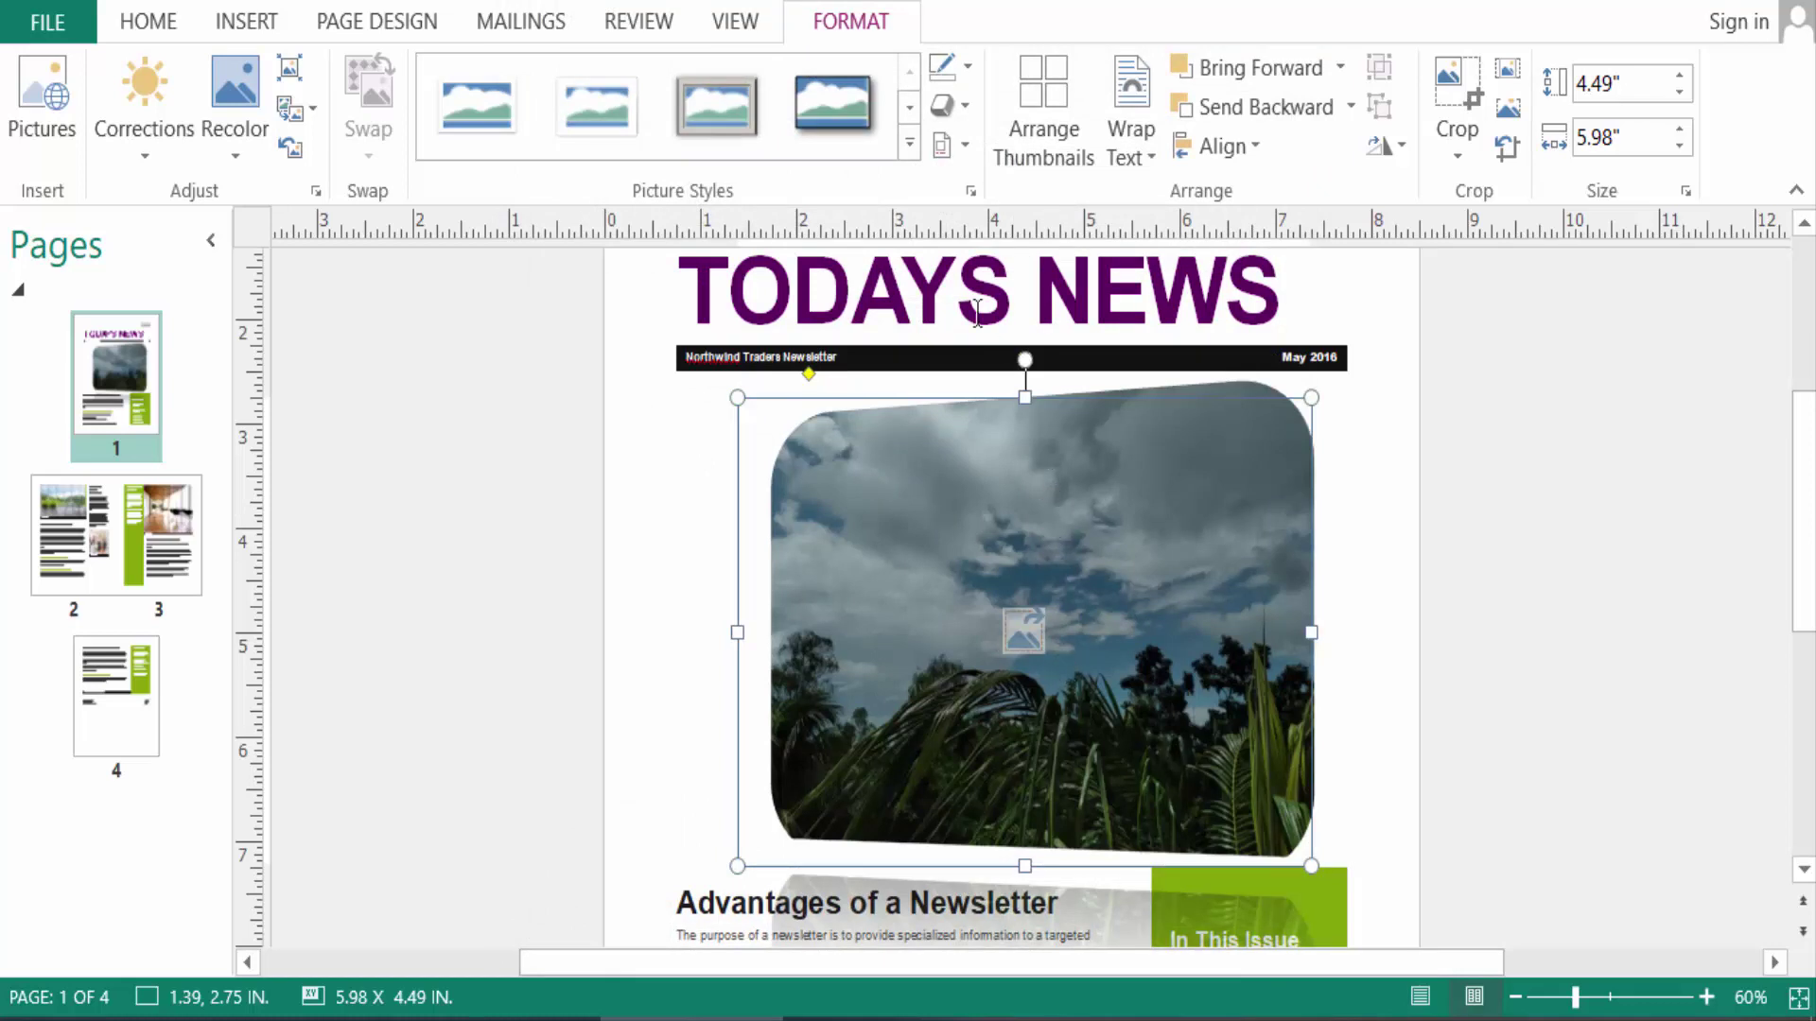
# Show the Glow variations under Picture Effects for the photo.
pyautogui.click(943, 108)
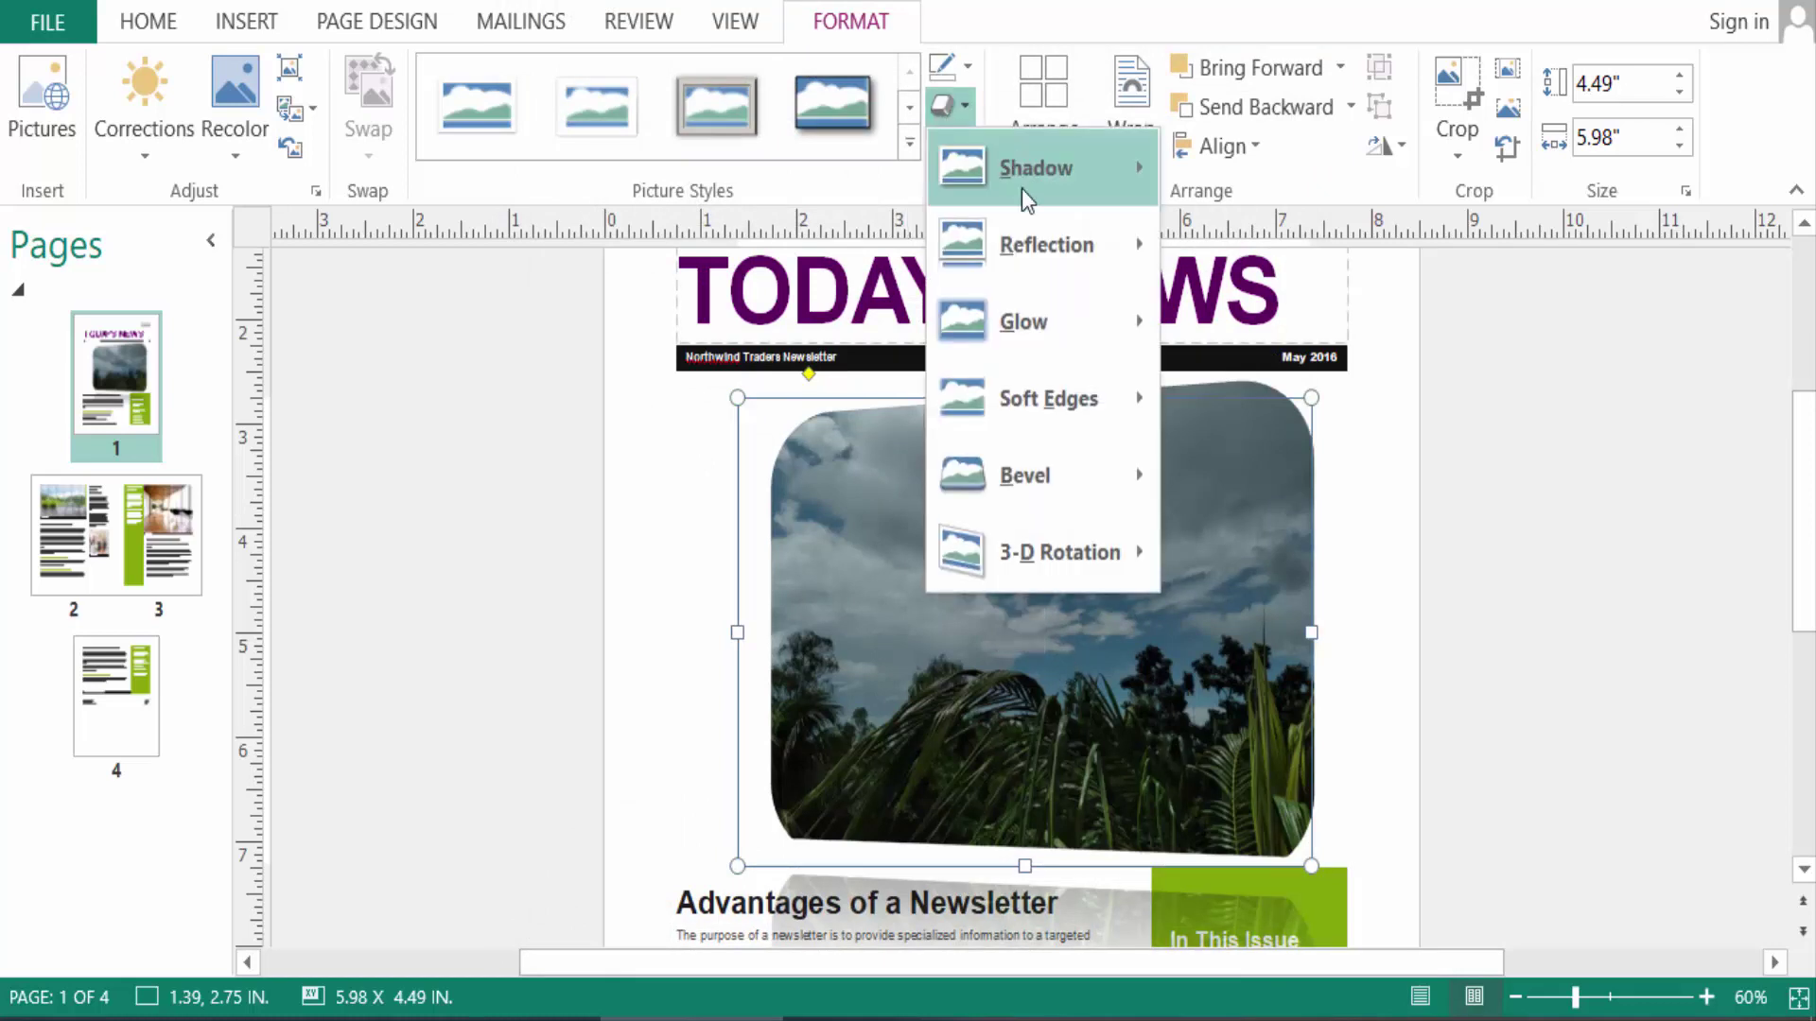
pyautogui.moveTo(1041, 377)
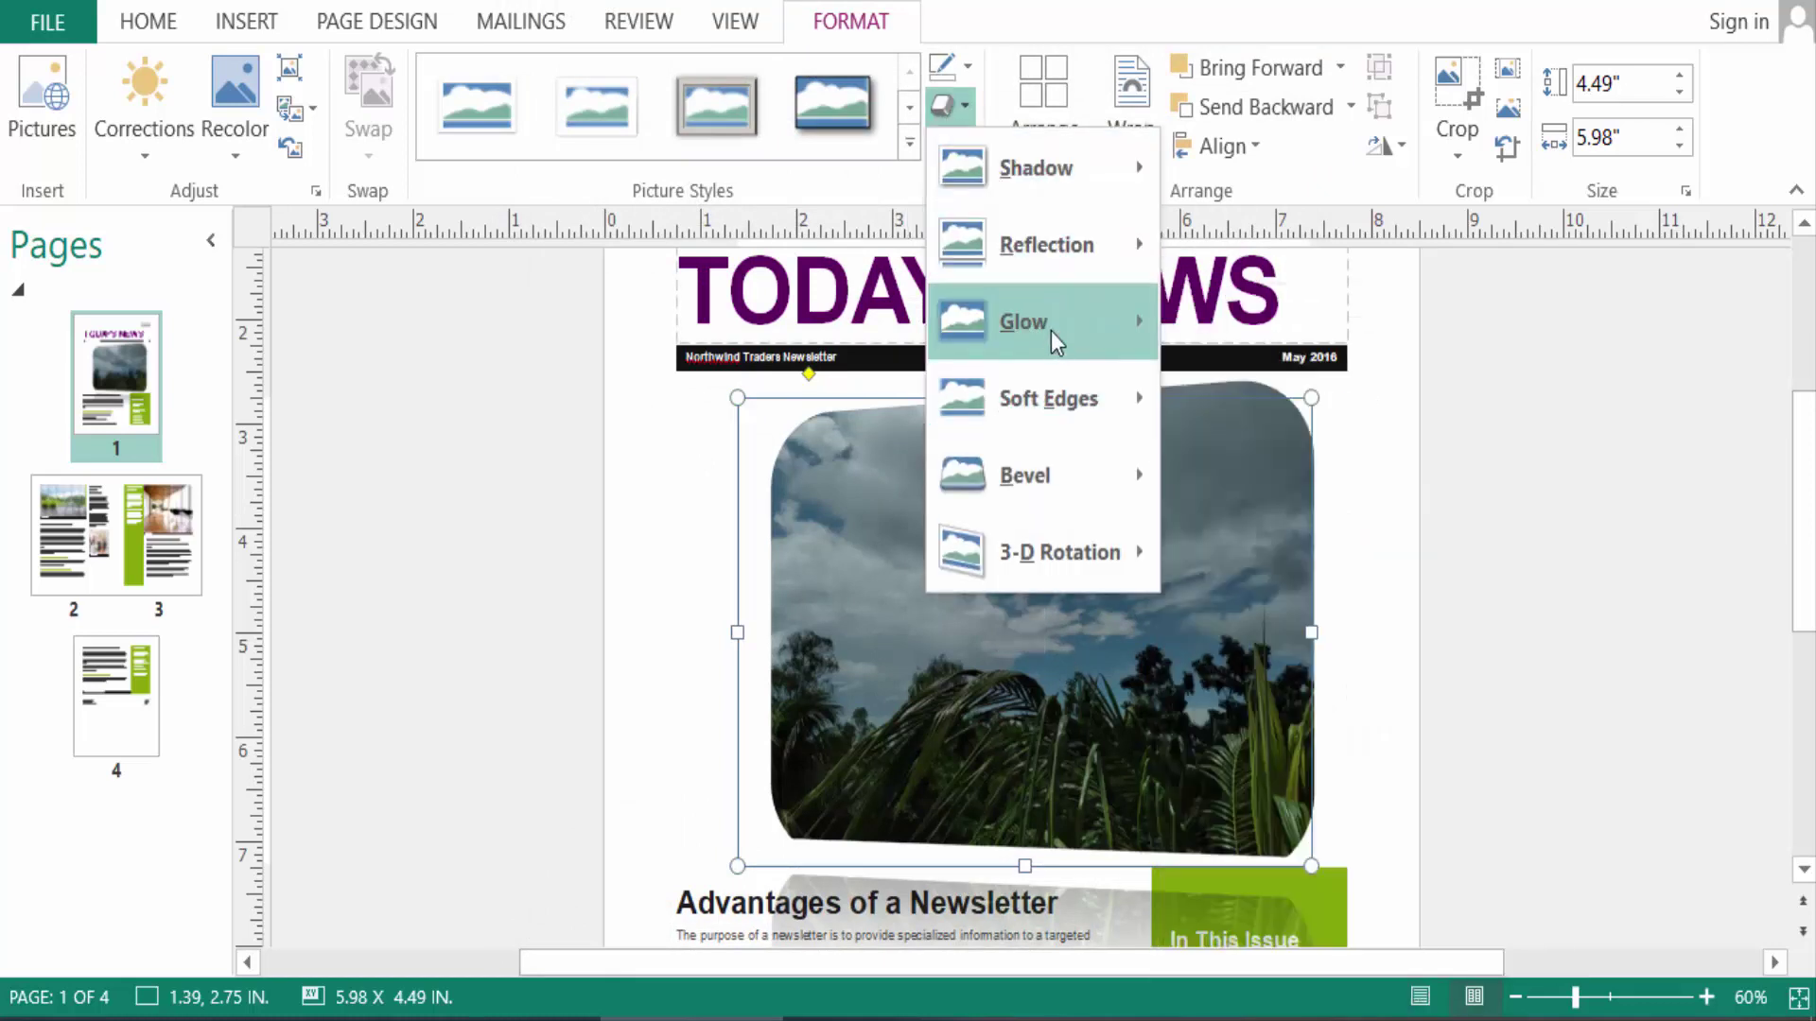
pyautogui.moveTo(1054, 341)
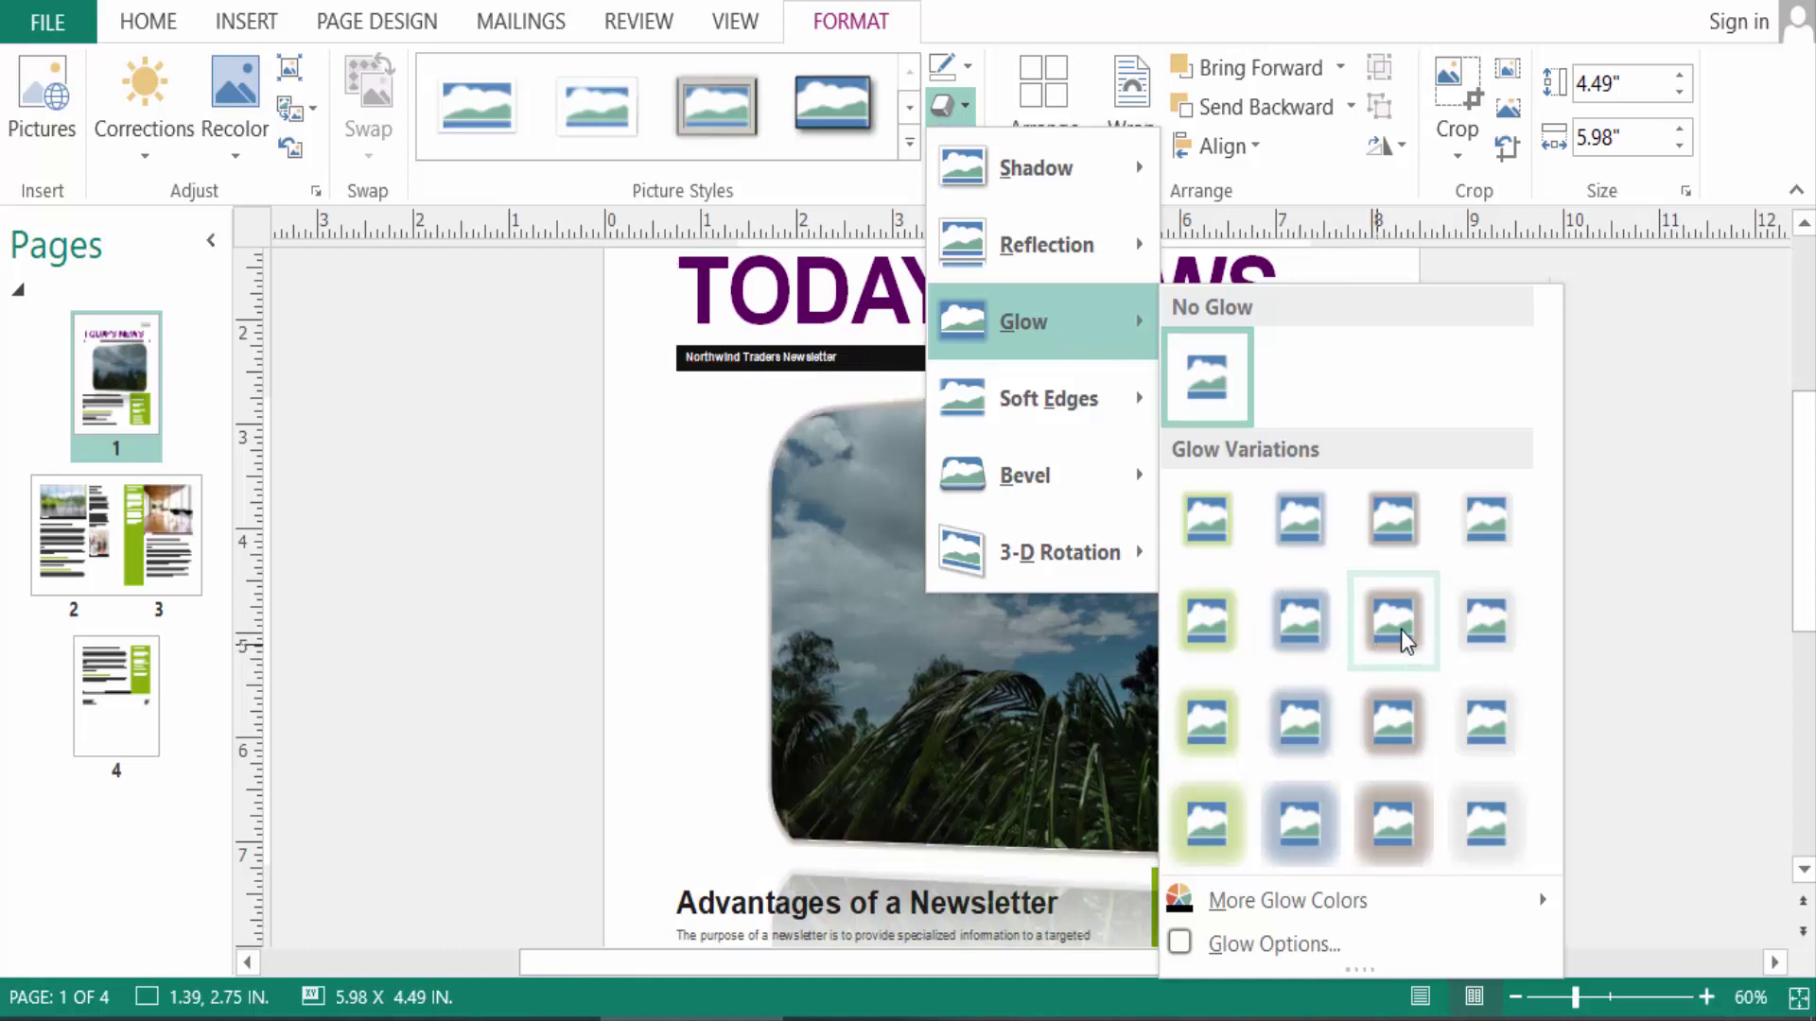